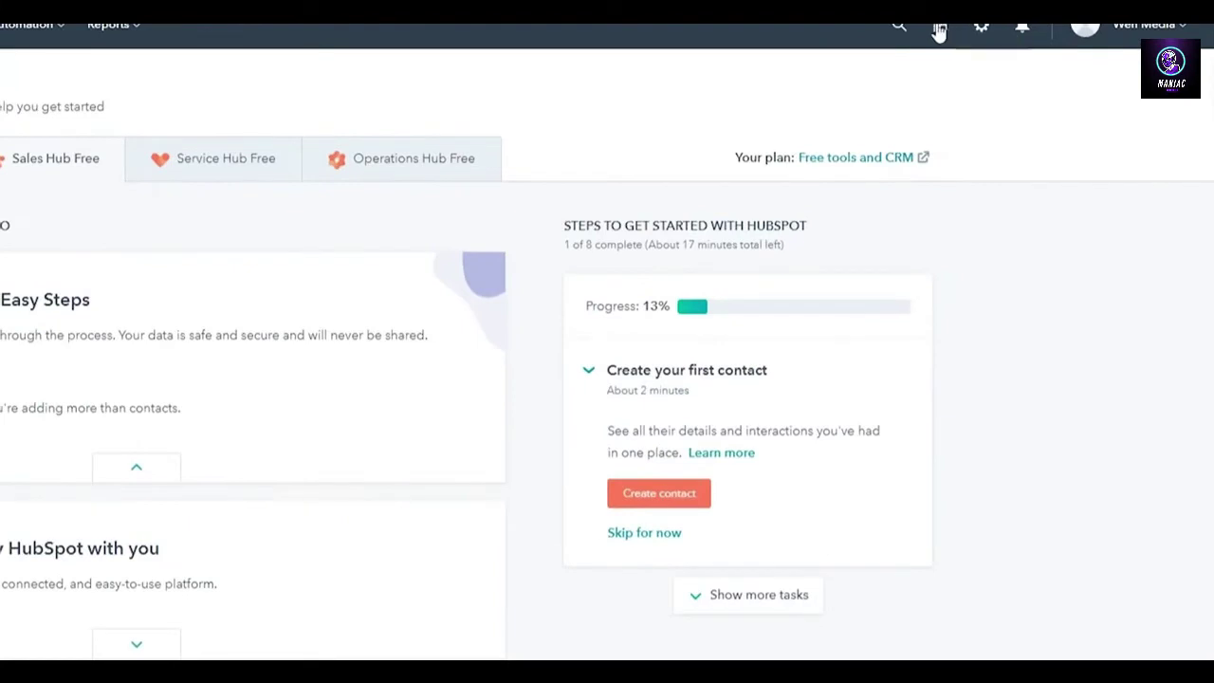
- Open HubSpot's App Marketplace and search it for 'salesforce'
{"action": "left_click", "coordinate": [939, 29]}
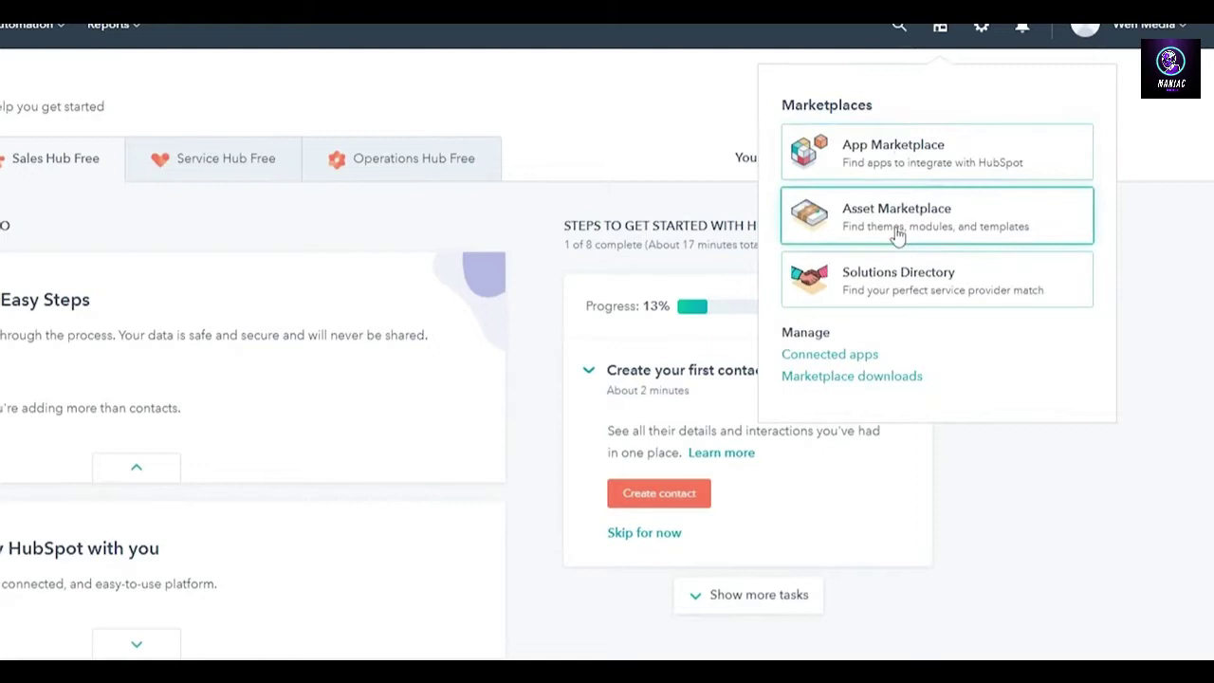
{"action": "left_click", "coordinate": [908, 157]}
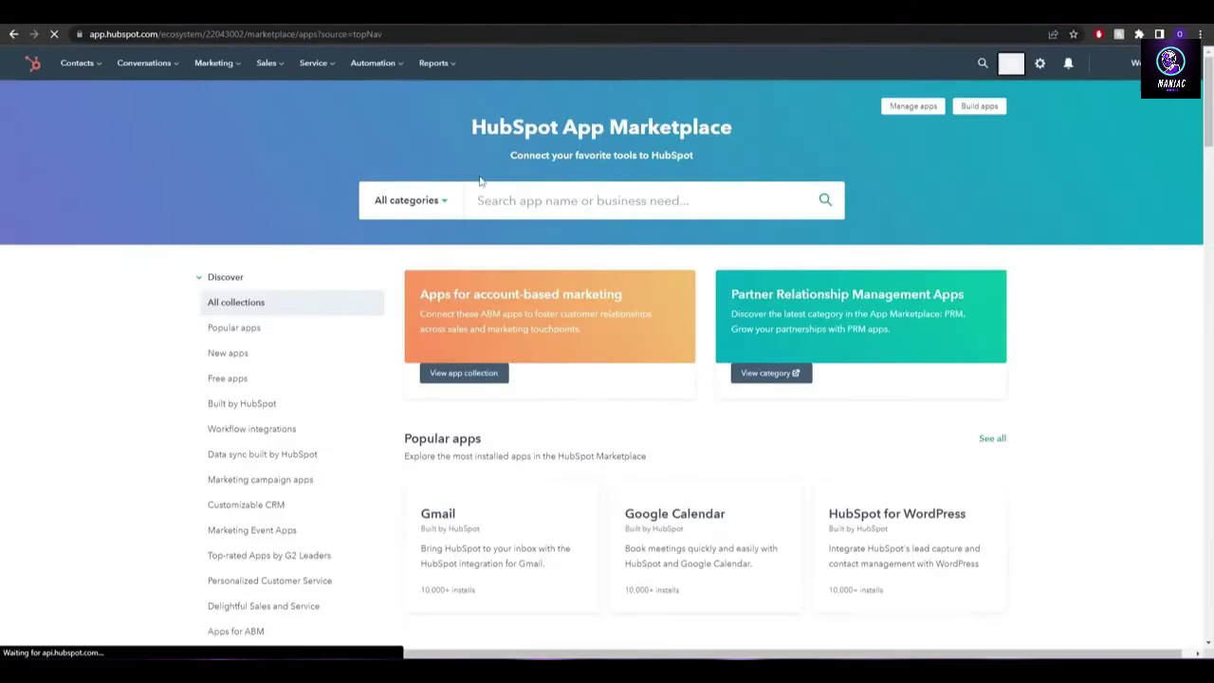
{"action": "scroll", "coordinate": [569, 241], "scroll_direction": "down", "scroll_amount": 4}
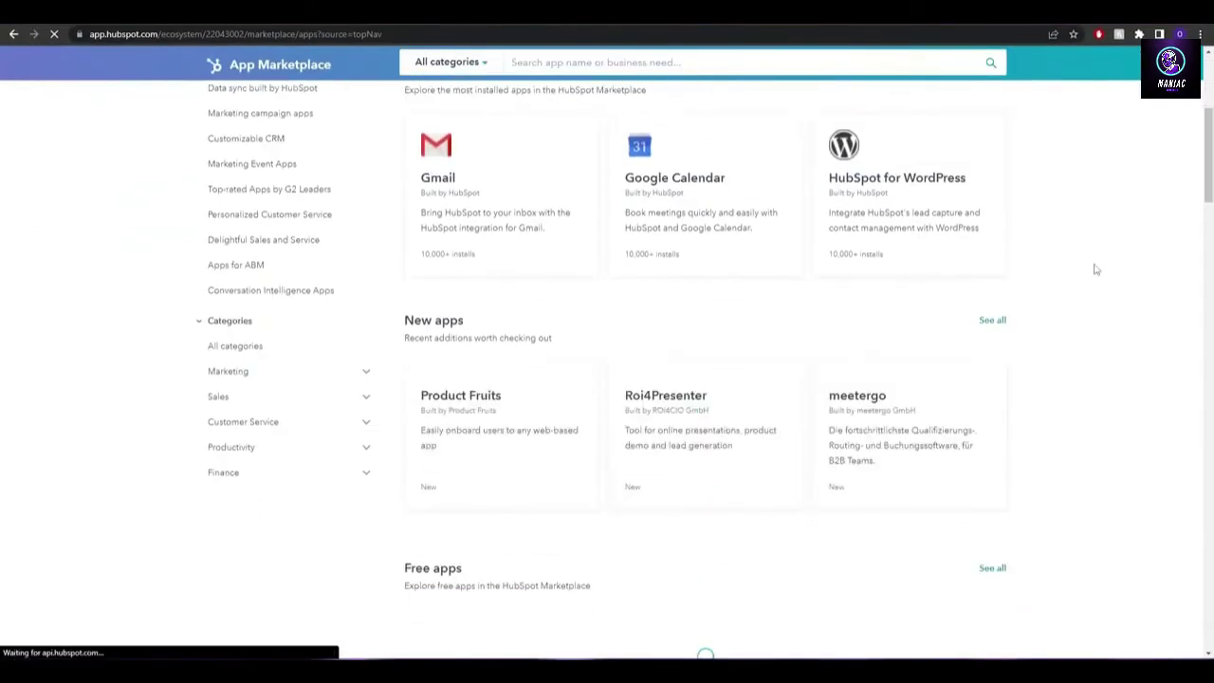
{"action": "scroll", "coordinate": [494, 245], "scroll_direction": "down", "scroll_amount": 7}
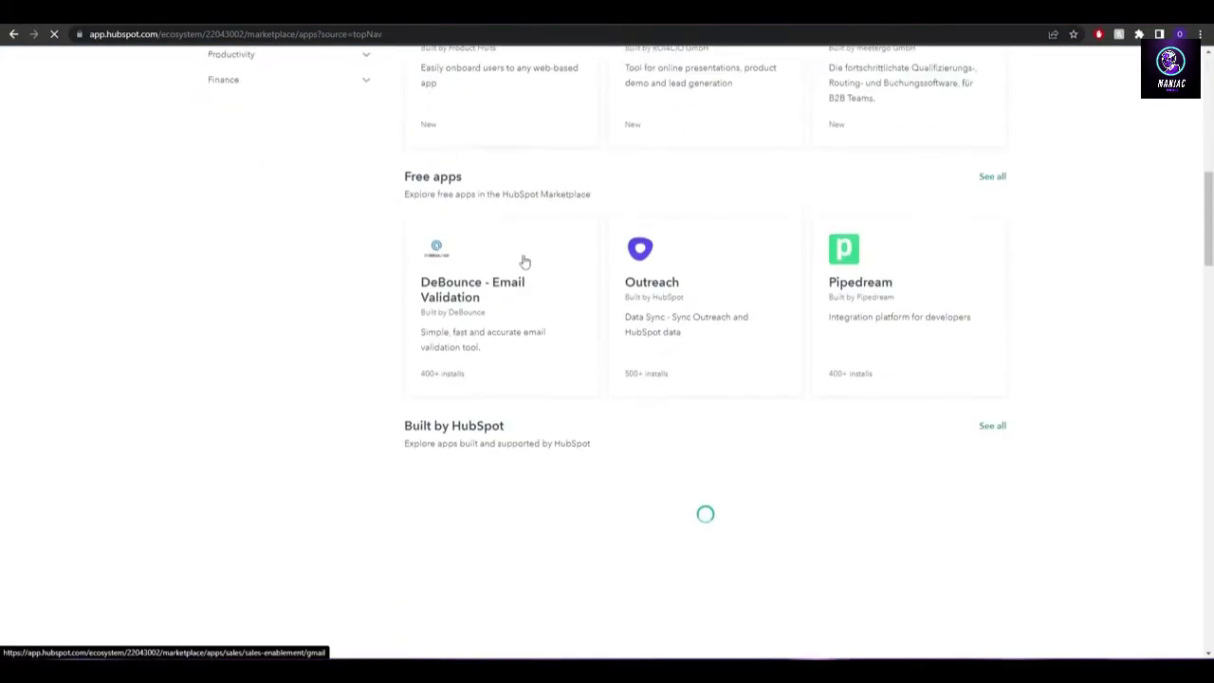
{"action": "scroll", "coordinate": [524, 261], "scroll_direction": "up", "scroll_amount": 10}
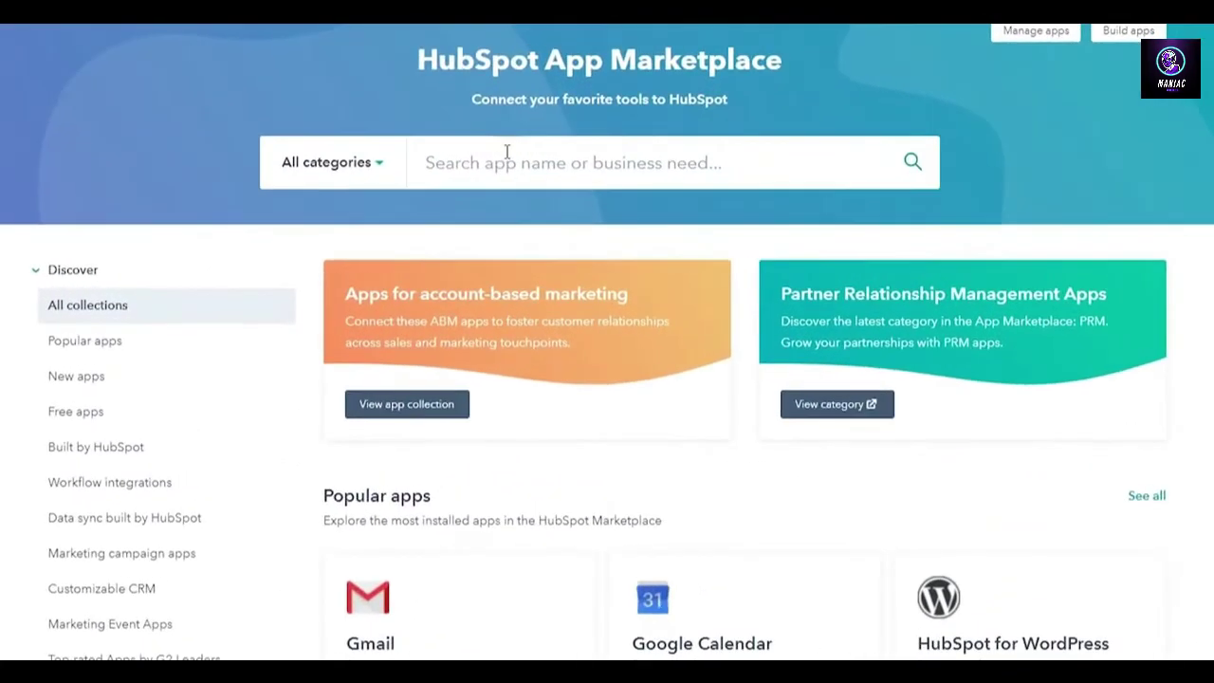
{"action": "left_click", "coordinate": [506, 152]}
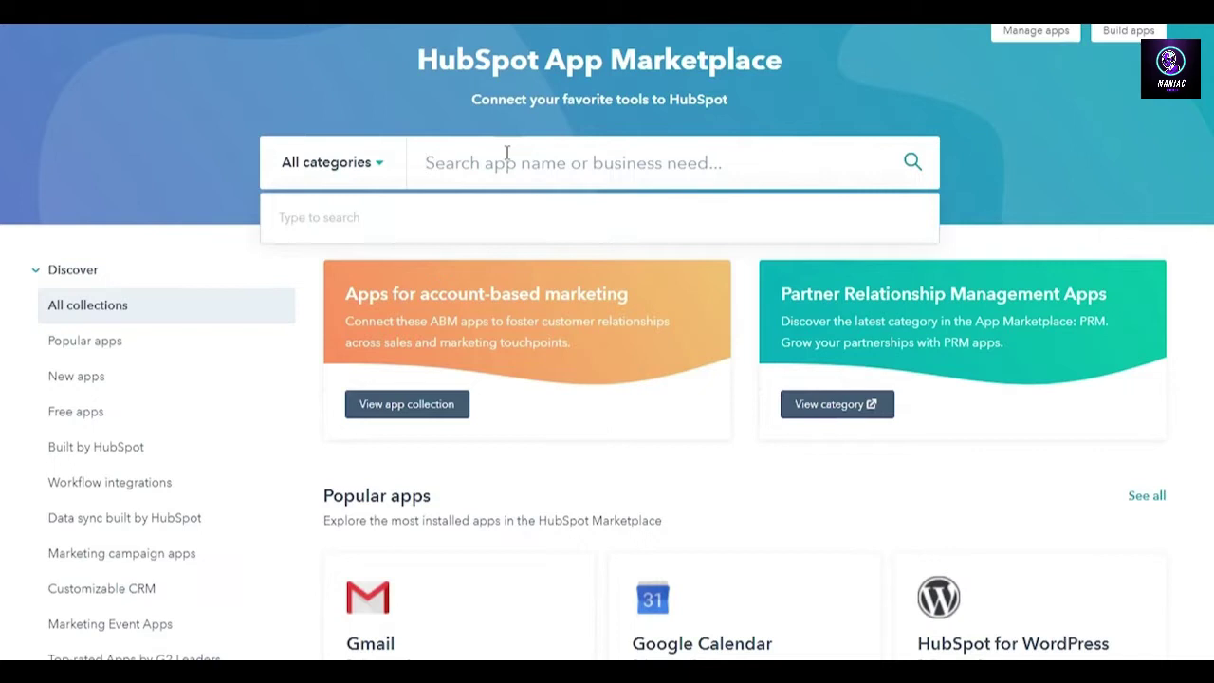
{"action": "type", "text": "salesforce"}
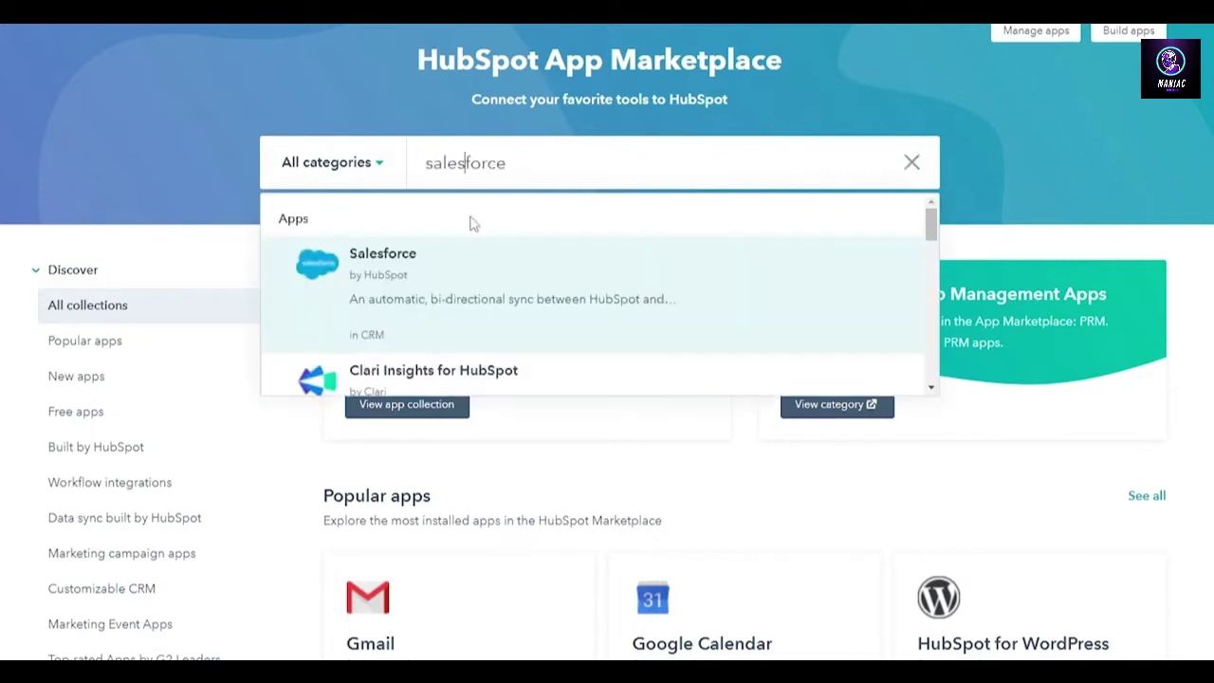
- Open the Salesforce app listing and review it, finding Install app unavailable on the current plan
{"action": "left_click", "coordinate": [367, 275]}
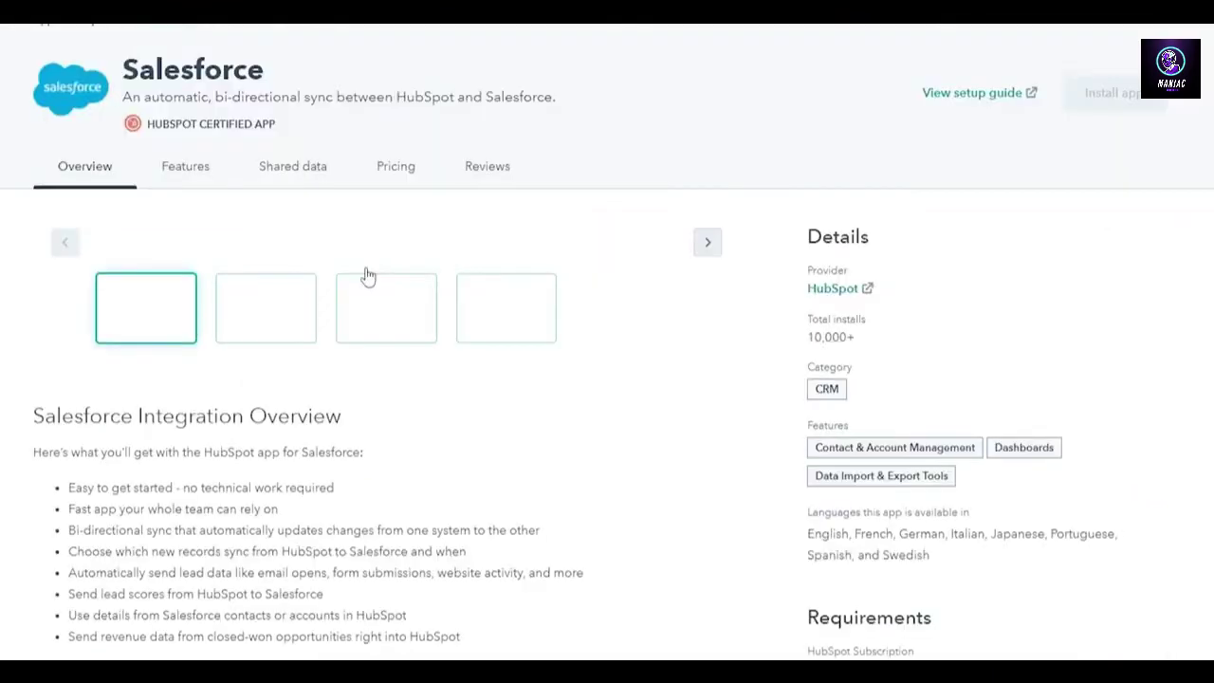
{"action": "mouse_move", "coordinate": [1095, 99]}
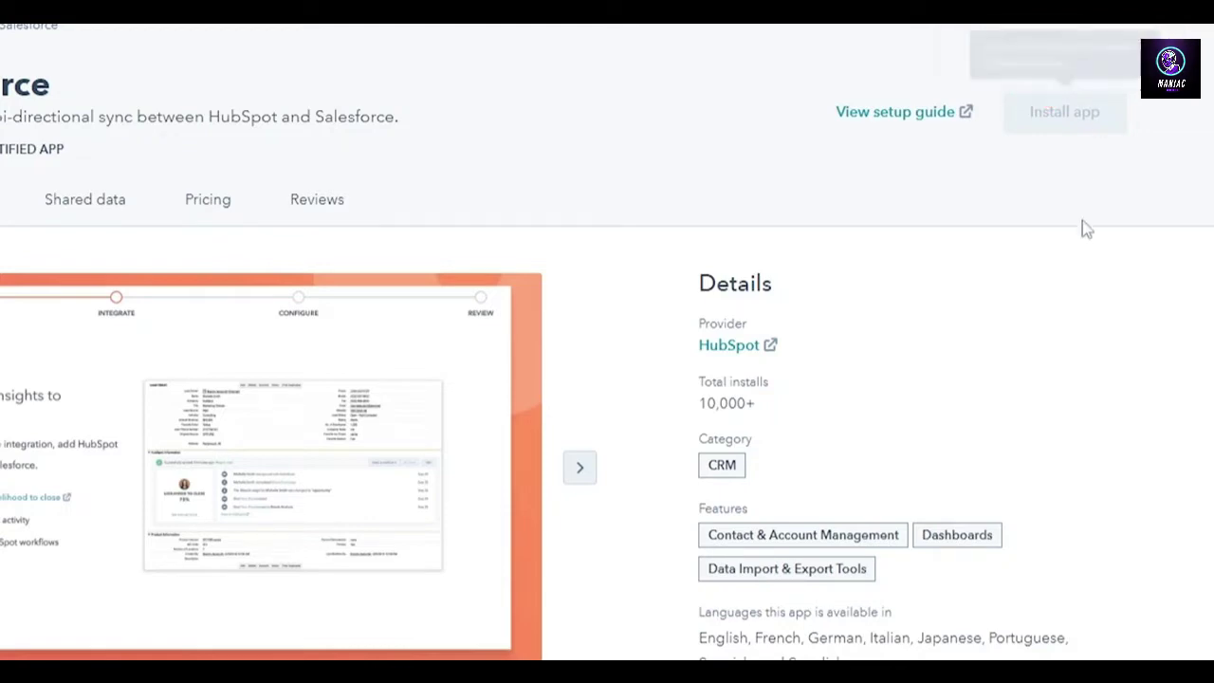
{"action": "scroll", "coordinate": [1083, 227], "scroll_direction": "down", "scroll_amount": 4}
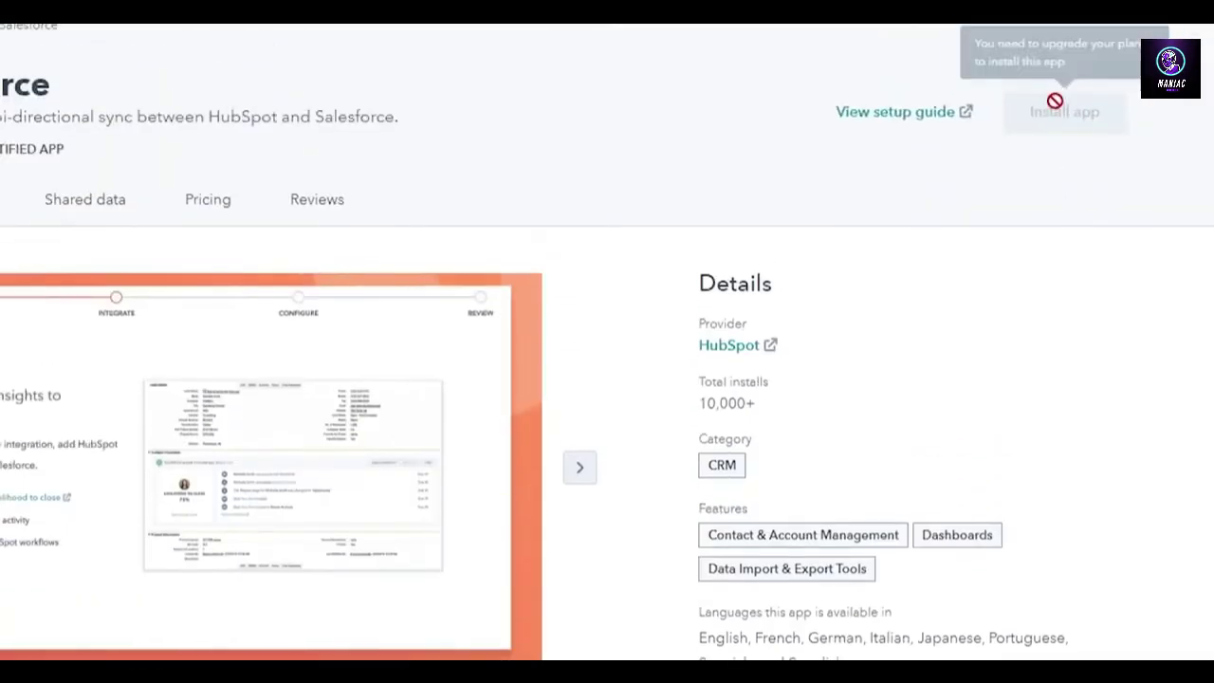
{"action": "scroll", "coordinate": [1043, 154], "scroll_direction": "down", "scroll_amount": 6}
{"action": "scroll", "coordinate": [1013, 168], "scroll_direction": "down", "scroll_amount": 8}
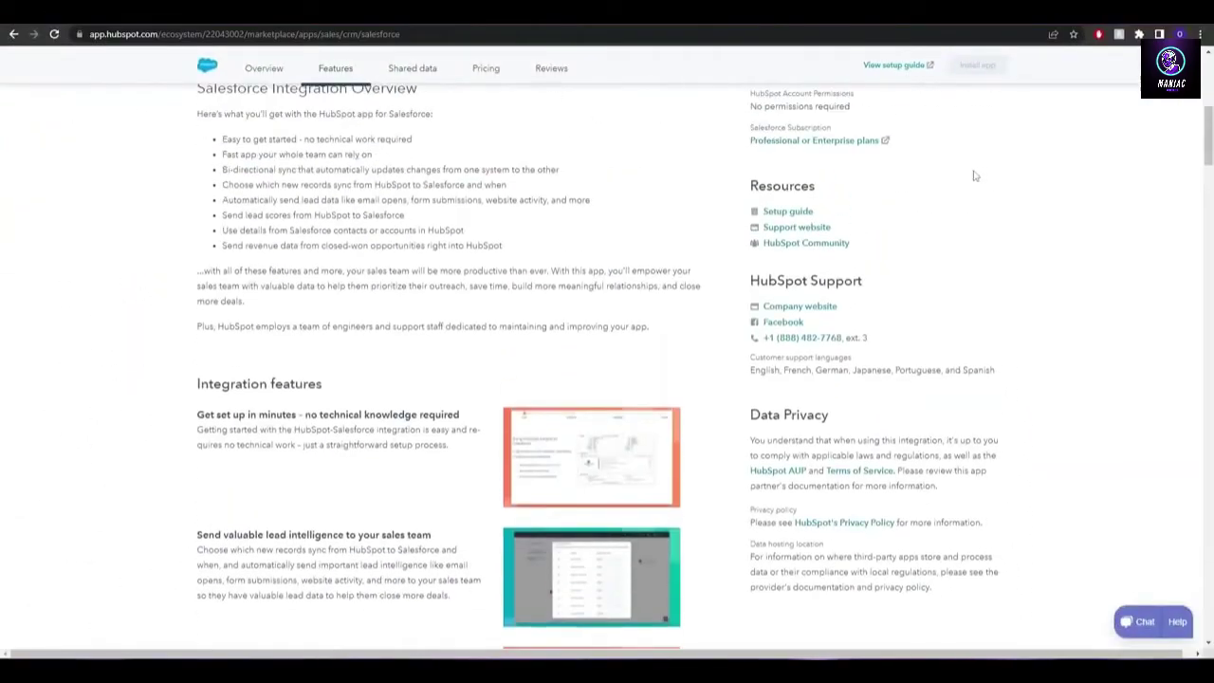
{"action": "scroll", "coordinate": [974, 175], "scroll_direction": "up", "scroll_amount": 6}
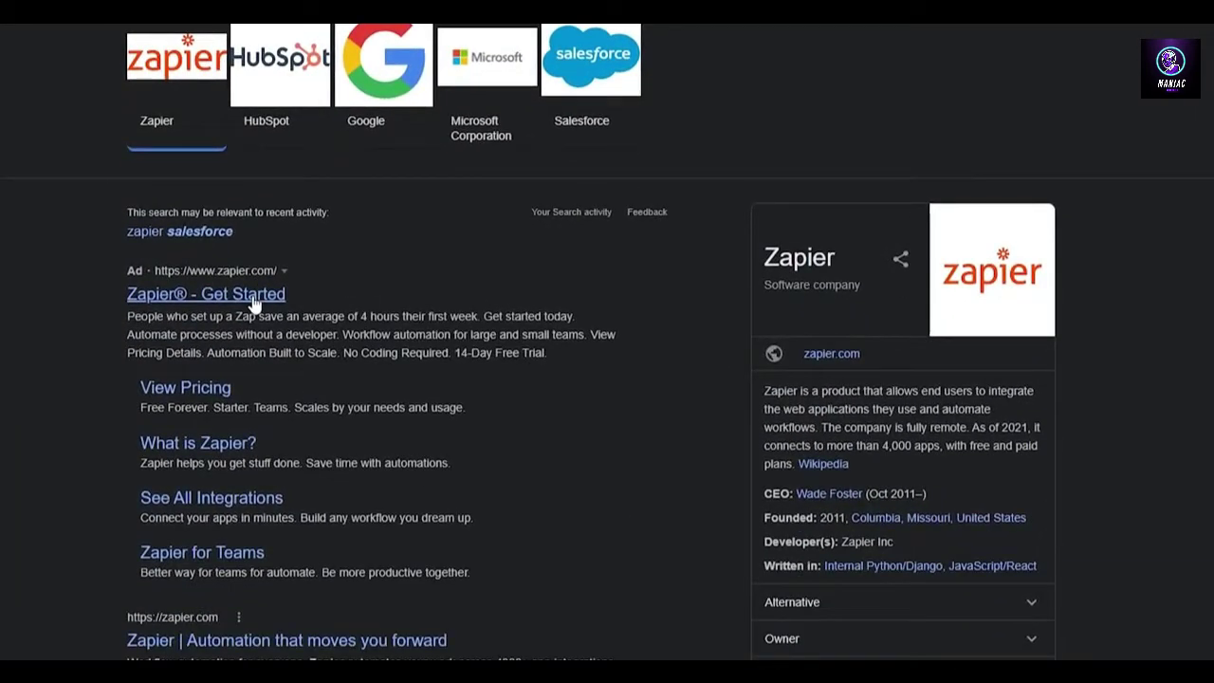
- Follow the 'Zapier® - Get Started' ad to Zapier's How it works page
{"action": "left_click", "coordinate": [252, 296]}
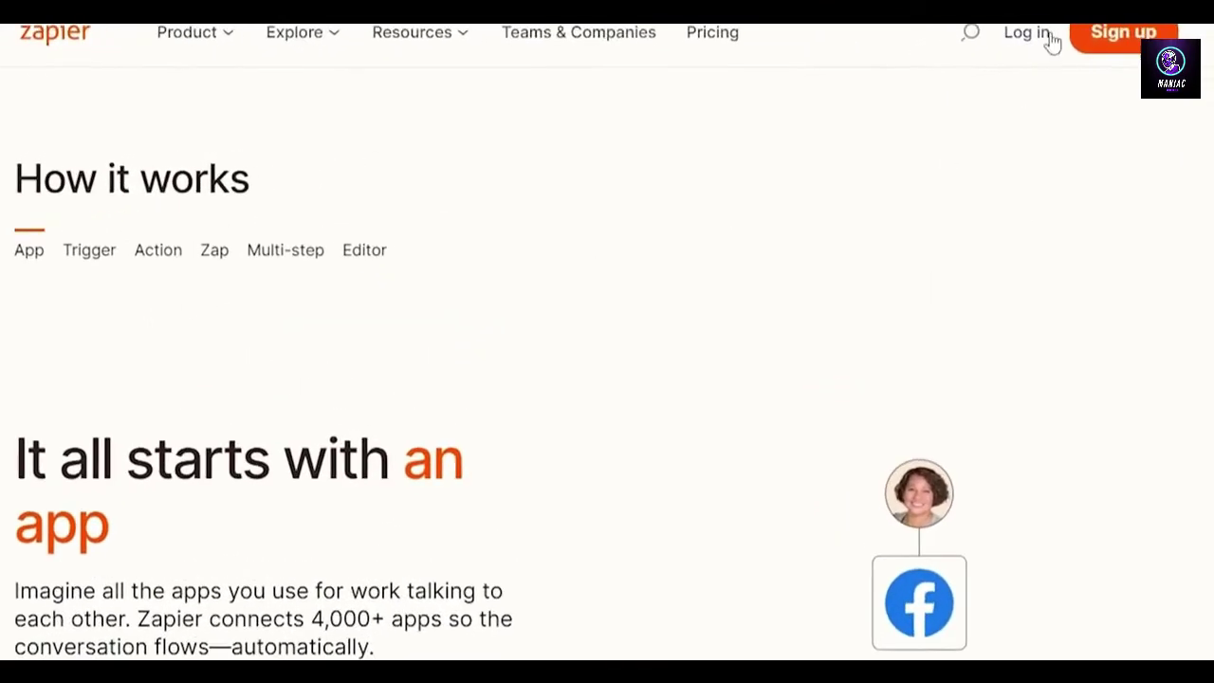
- Sign up for Zapier with the Google account and complete the role and apps onboarding pages
{"action": "left_click", "coordinate": [1117, 39]}
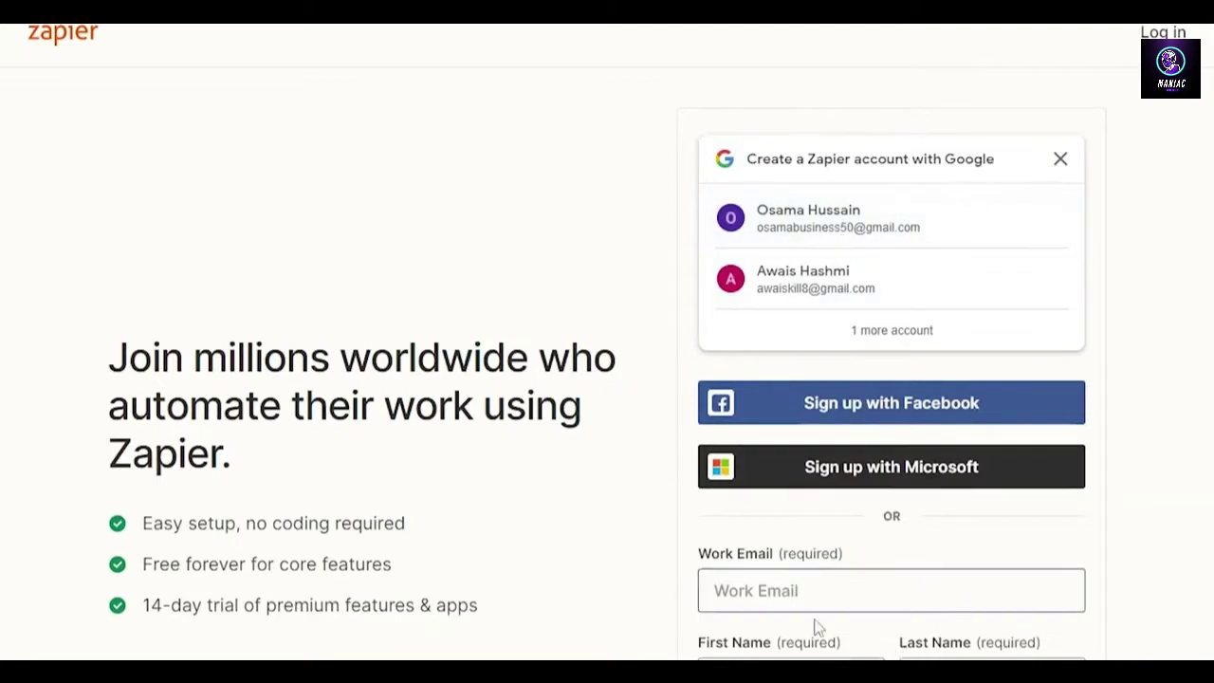
{"action": "left_click", "coordinate": [856, 235]}
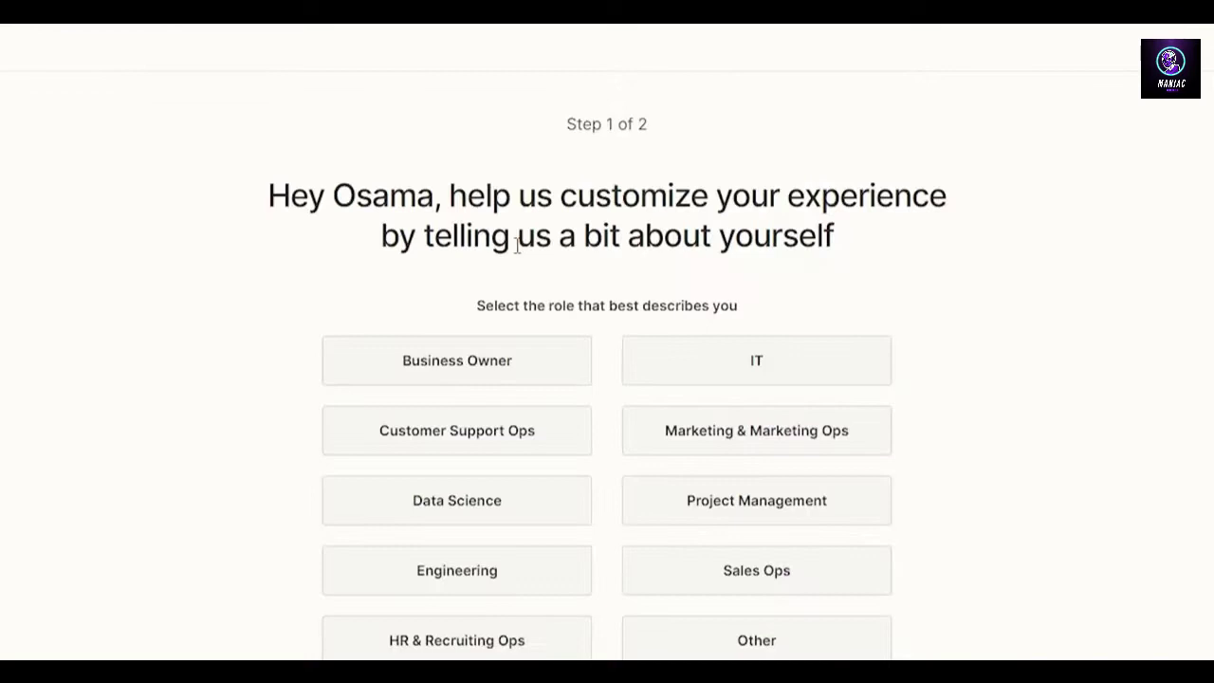
{"action": "scroll", "coordinate": [693, 171], "scroll_direction": "down", "scroll_amount": 2}
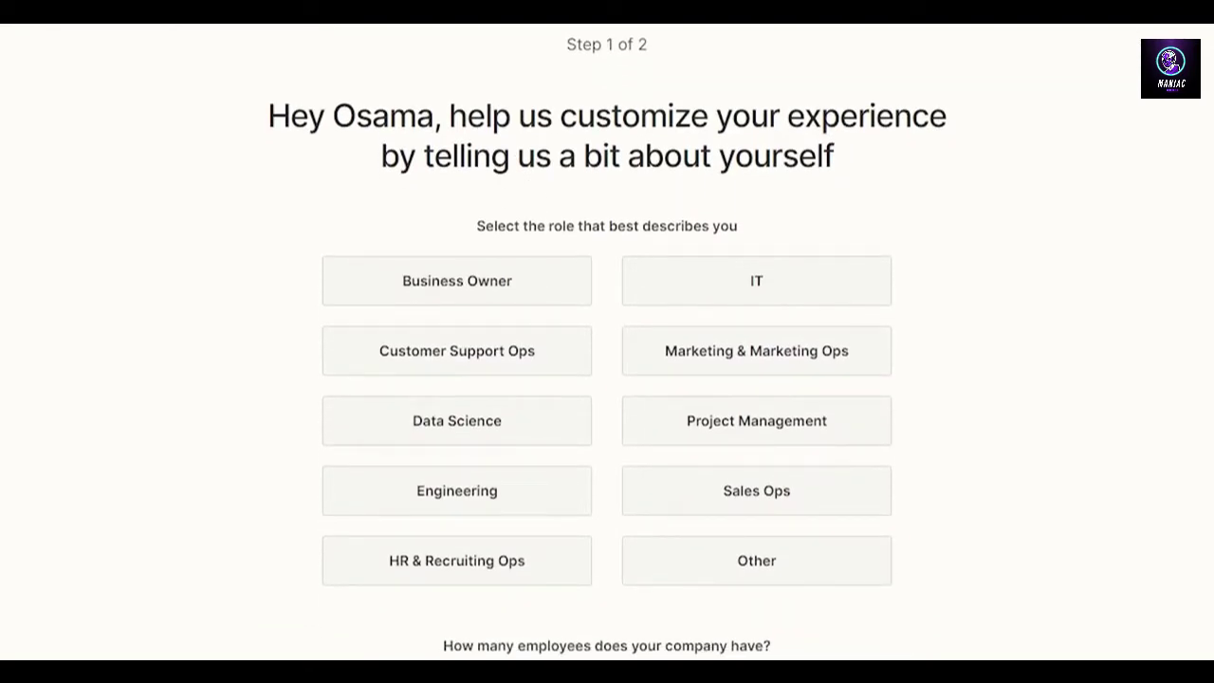
{"action": "scroll", "coordinate": [755, 350], "scroll_direction": "down", "scroll_amount": 2}
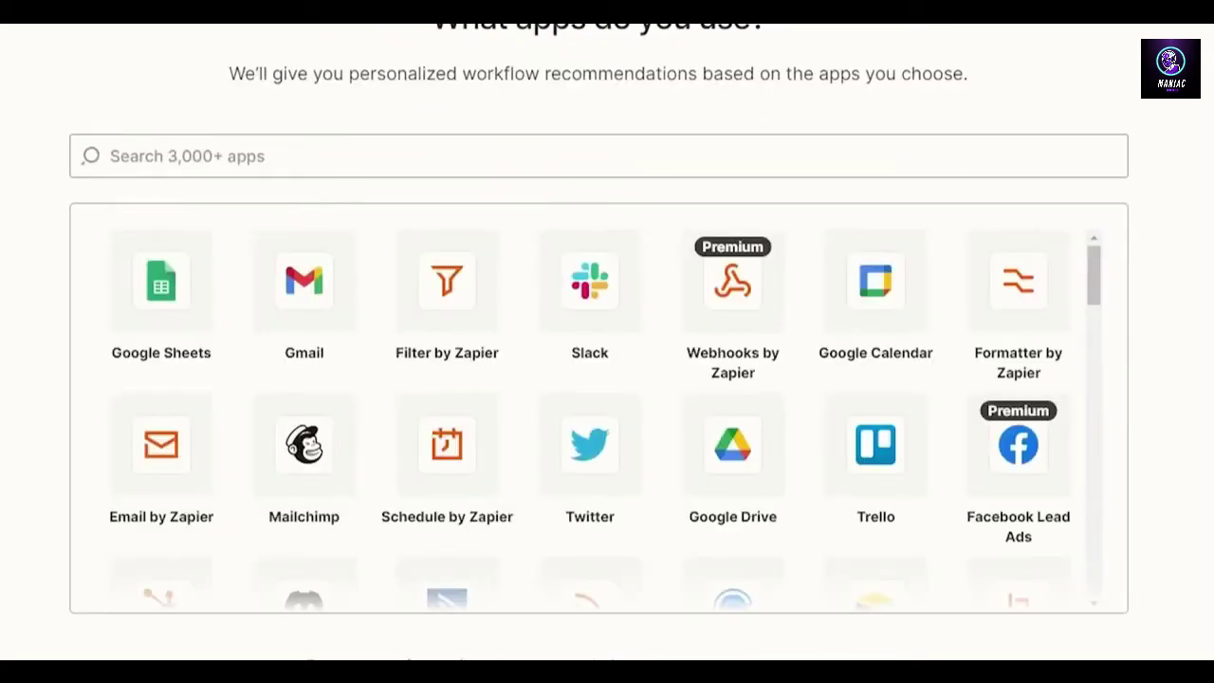
{"action": "scroll", "coordinate": [413, 613], "scroll_direction": "down", "scroll_amount": 2}
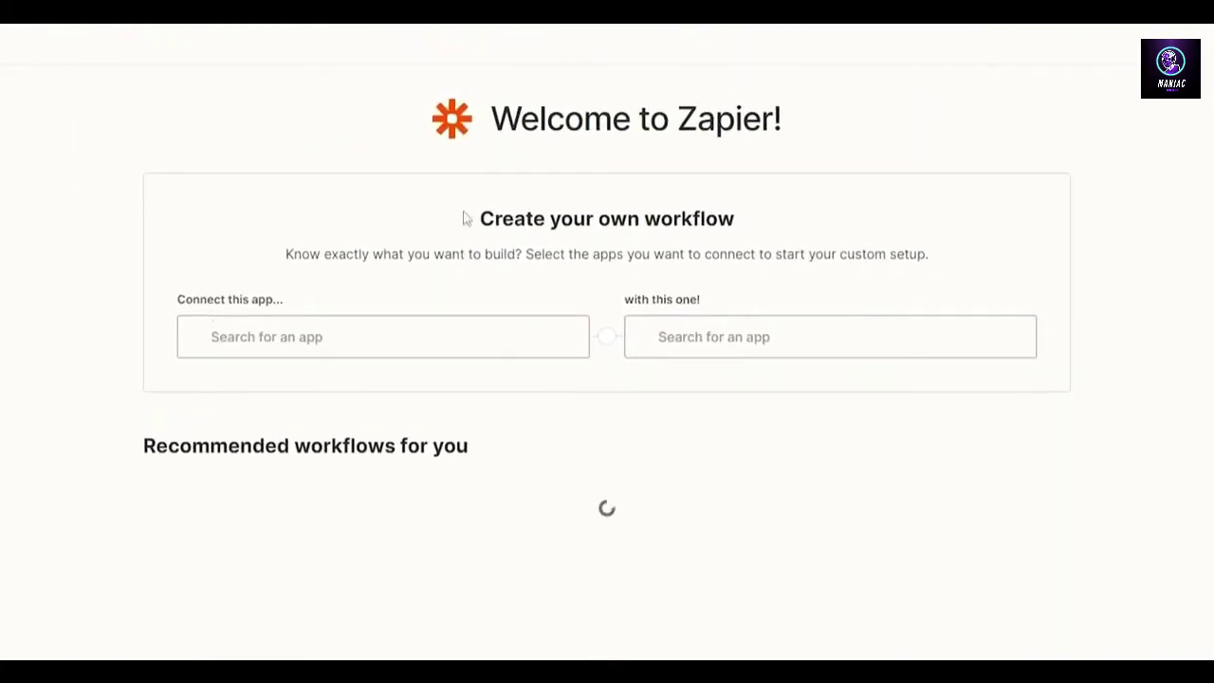
{"action": "left_click_drag", "start_coordinate": [605, 218], "coordinate": [480, 218]}
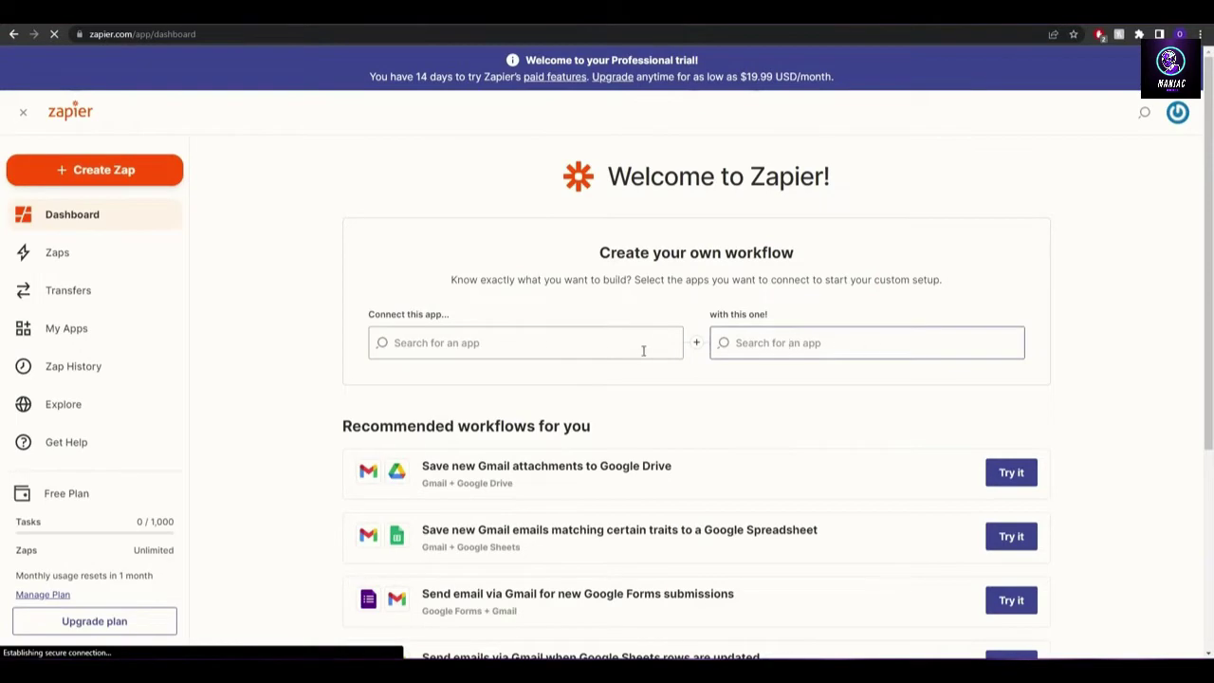
- Try the recommended 'Save new Gmail attachments to Google Drive' workflow as a draft zap
{"action": "scroll", "coordinate": [642, 350], "scroll_direction": "down", "scroll_amount": 2}
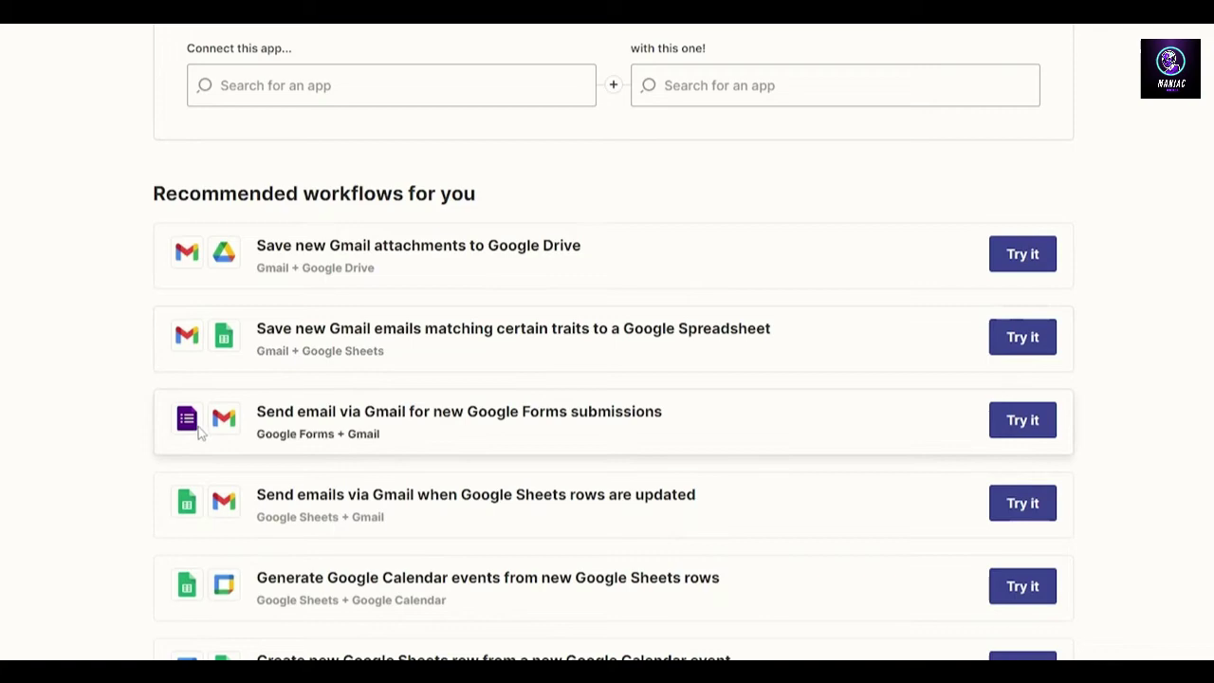
{"action": "scroll", "coordinate": [284, 441], "scroll_direction": "down", "scroll_amount": 1}
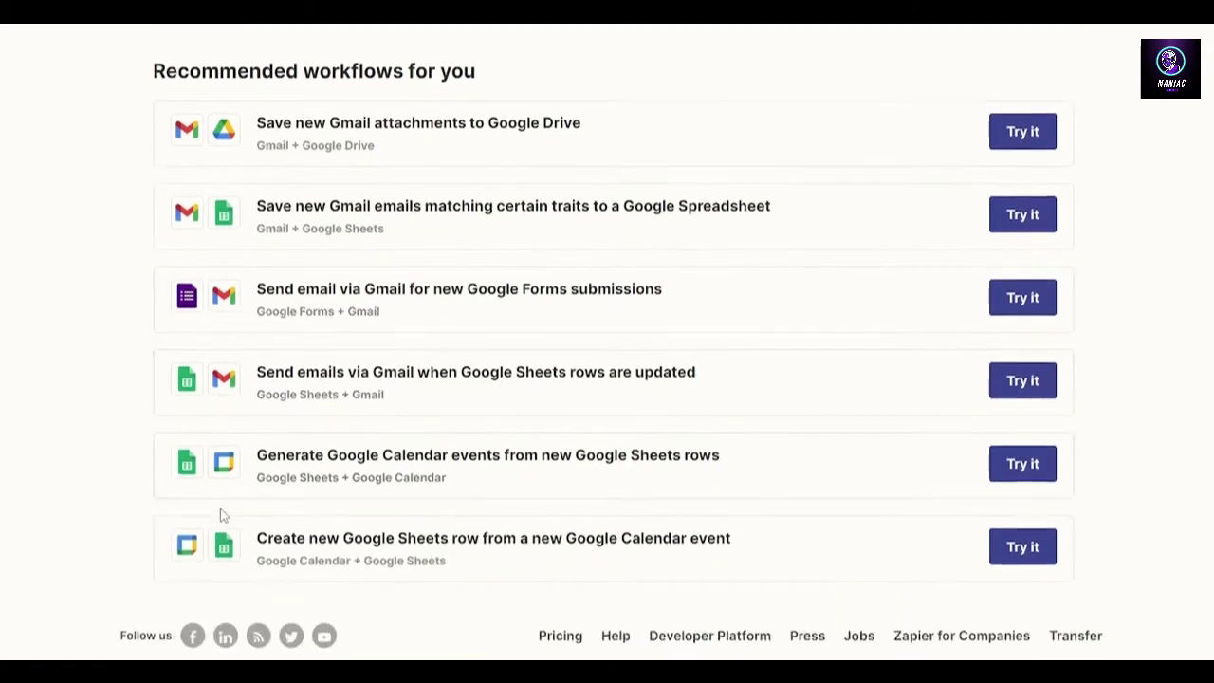
{"action": "scroll", "coordinate": [222, 509], "scroll_direction": "up", "scroll_amount": 3}
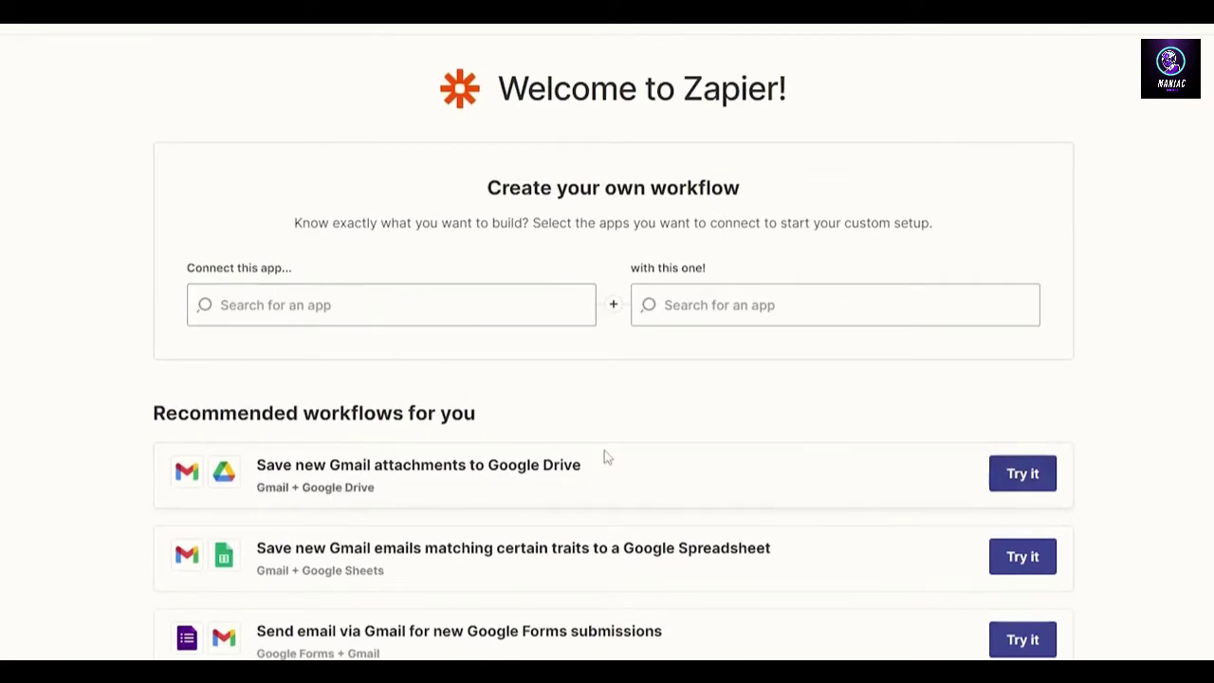
{"action": "left_click", "coordinate": [1031, 490]}
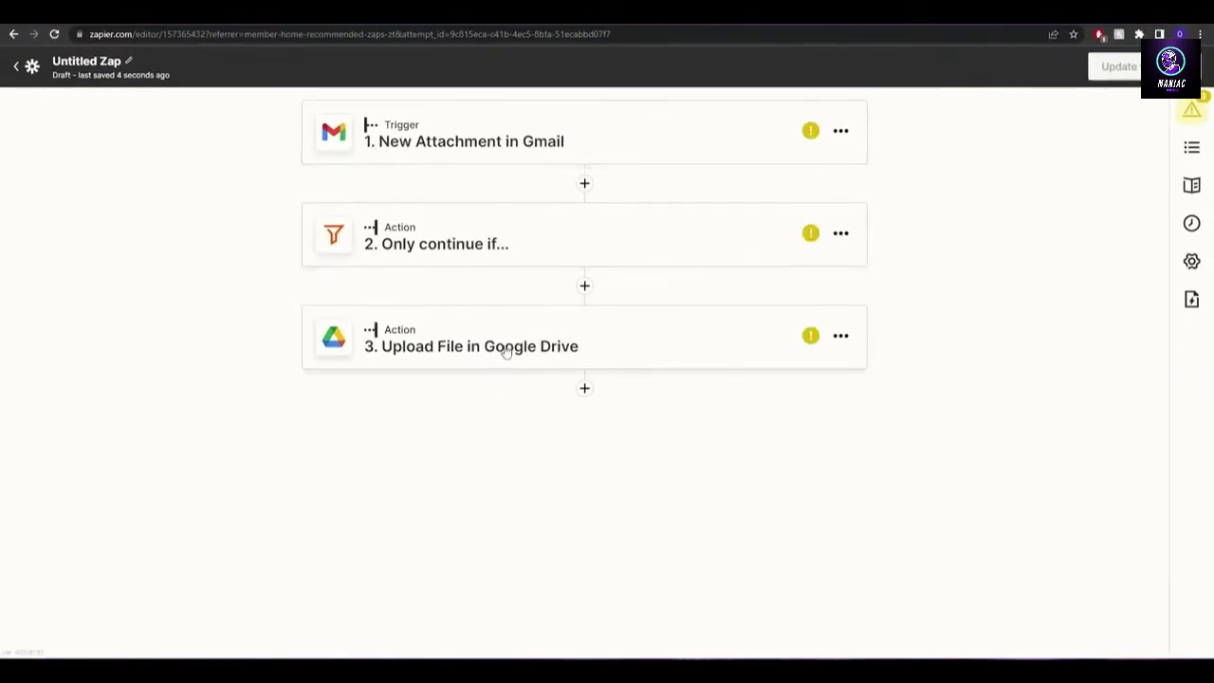
- Connect a Gmail account to the New Attachment trigger and grant Zapier access
{"action": "left_click", "coordinate": [486, 147]}
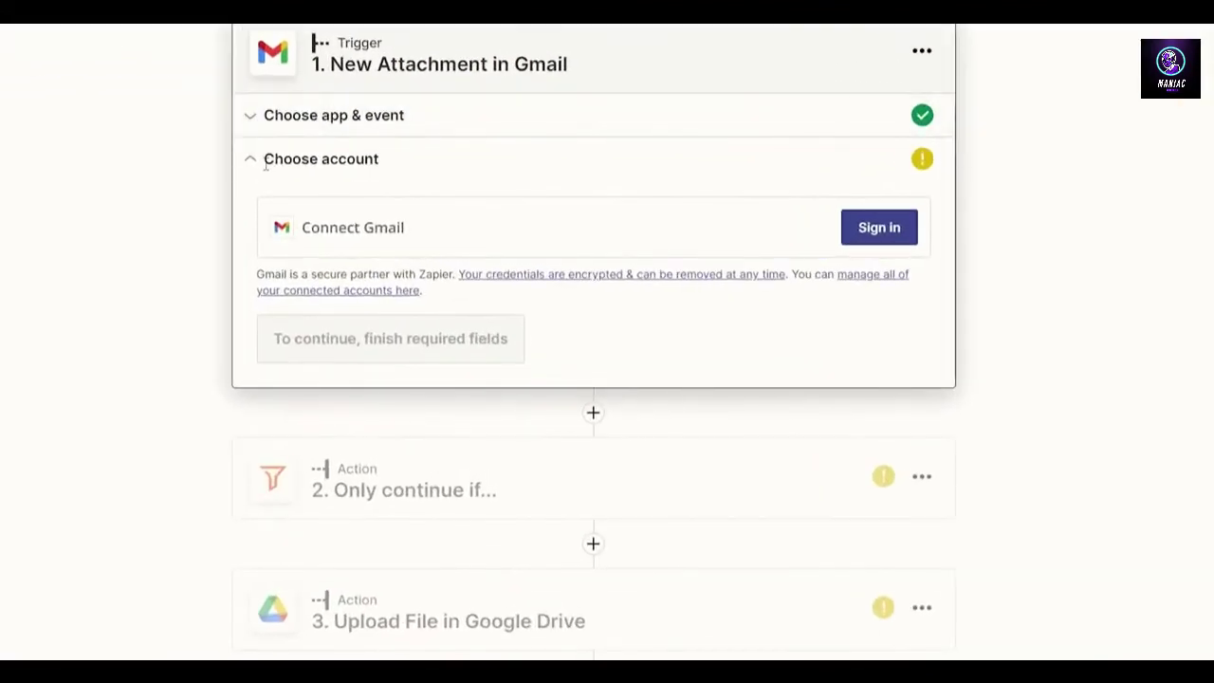
{"action": "left_click", "coordinate": [875, 220]}
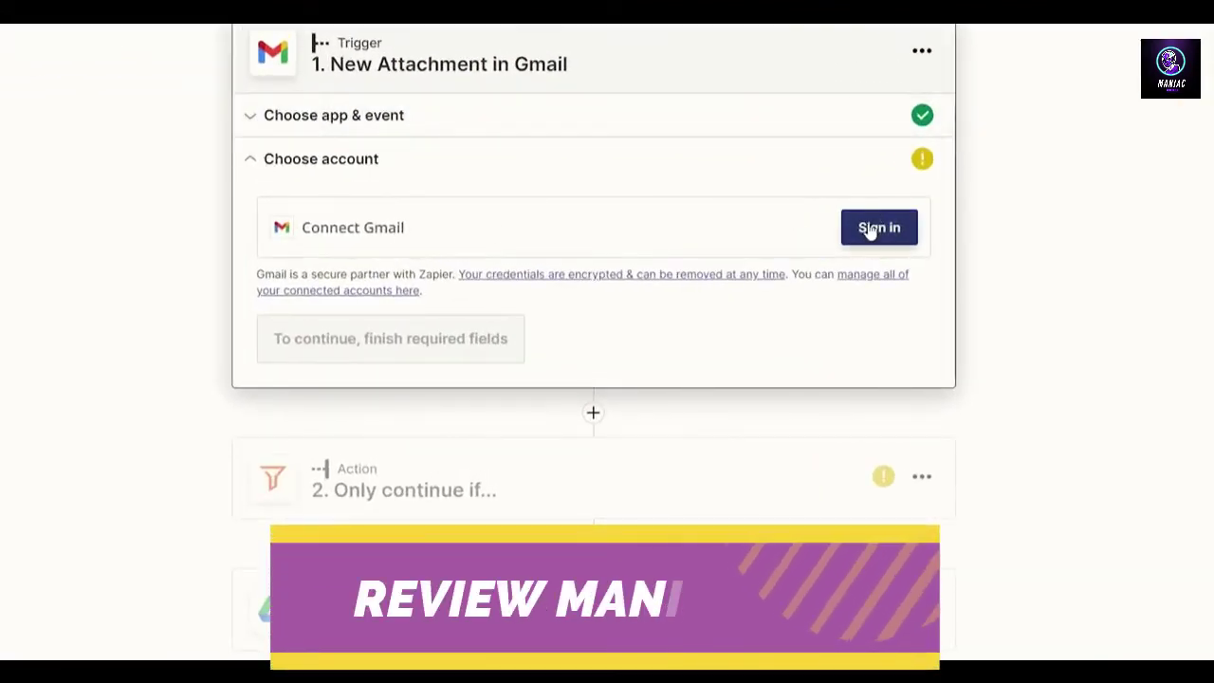
{"action": "left_click", "coordinate": [446, 400]}
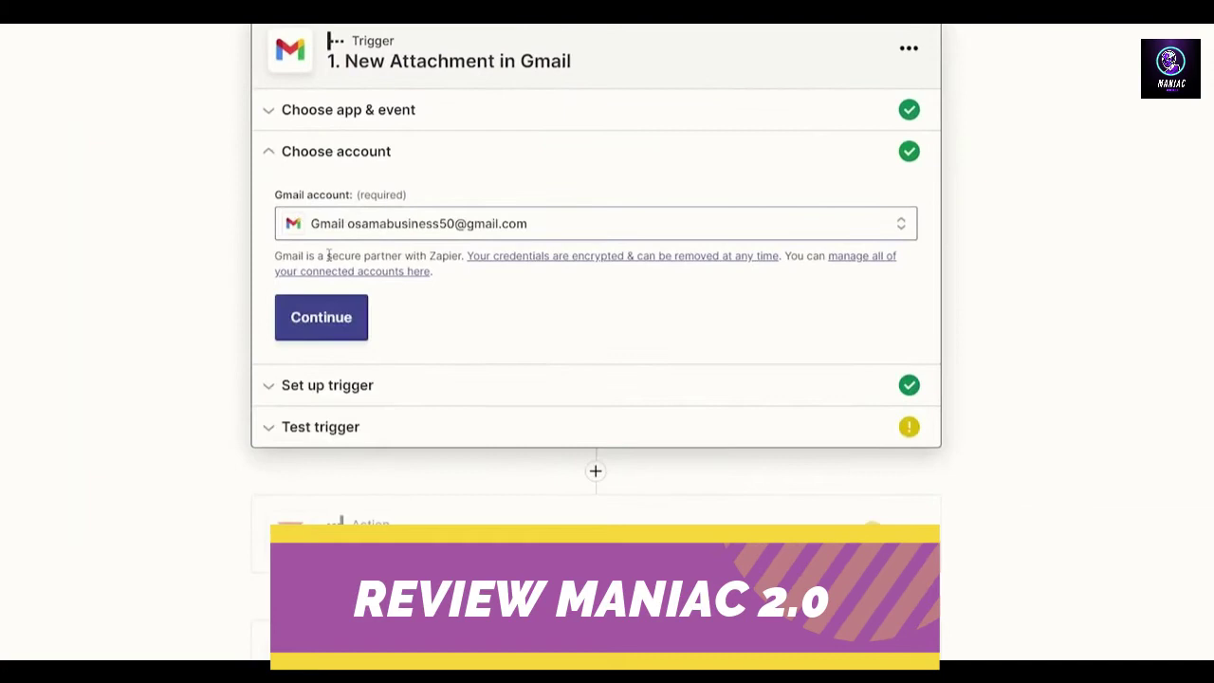
{"action": "left_click", "coordinate": [327, 327]}
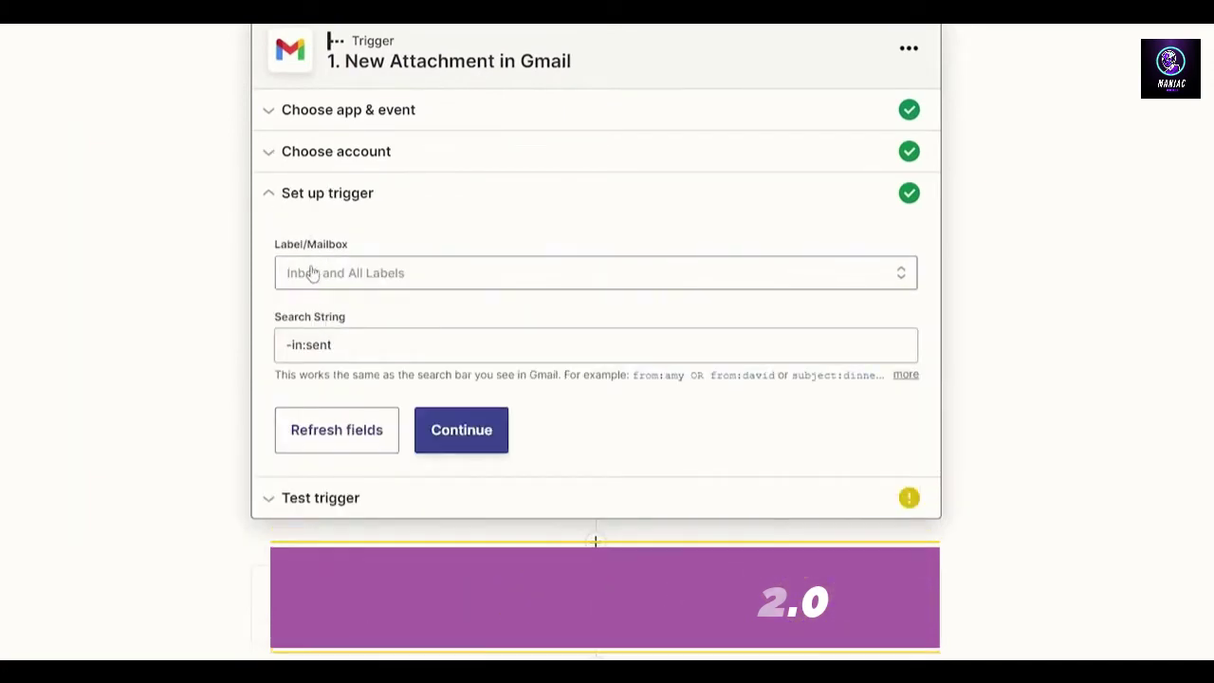
- Set the trigger's Label/Mailbox to CHAT, keeping the search string '-in:sent'
{"action": "left_click", "coordinate": [385, 285]}
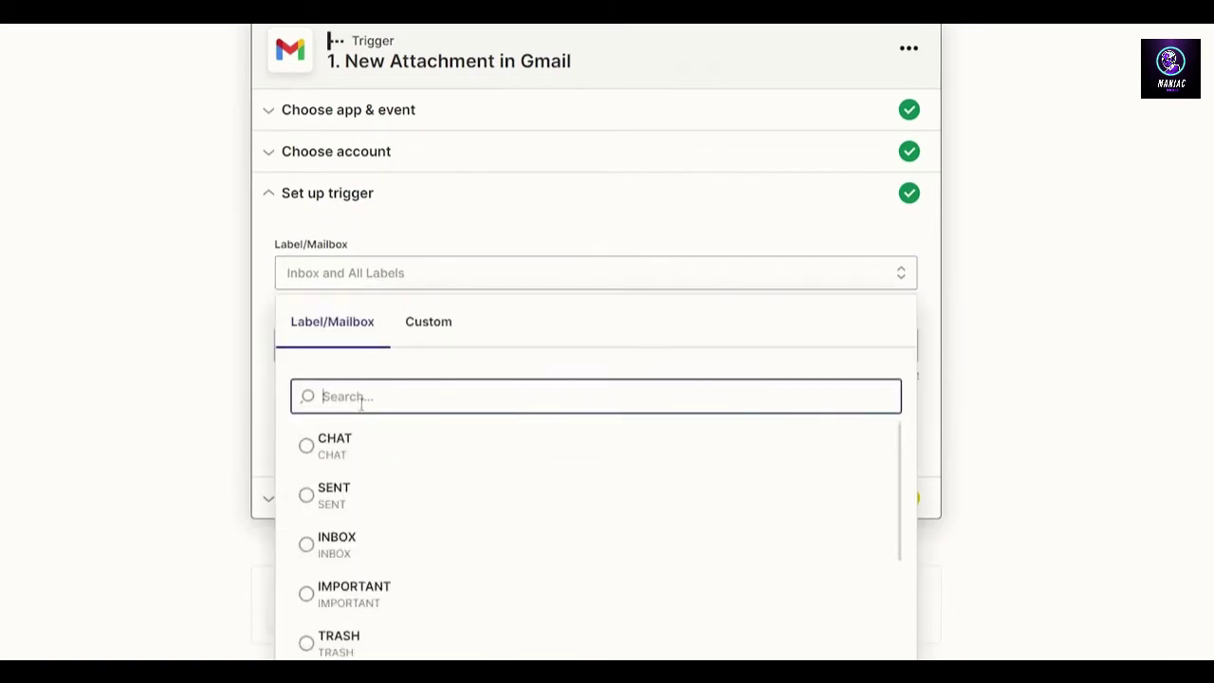
{"action": "scroll", "coordinate": [352, 471], "scroll_direction": "down", "scroll_amount": 2}
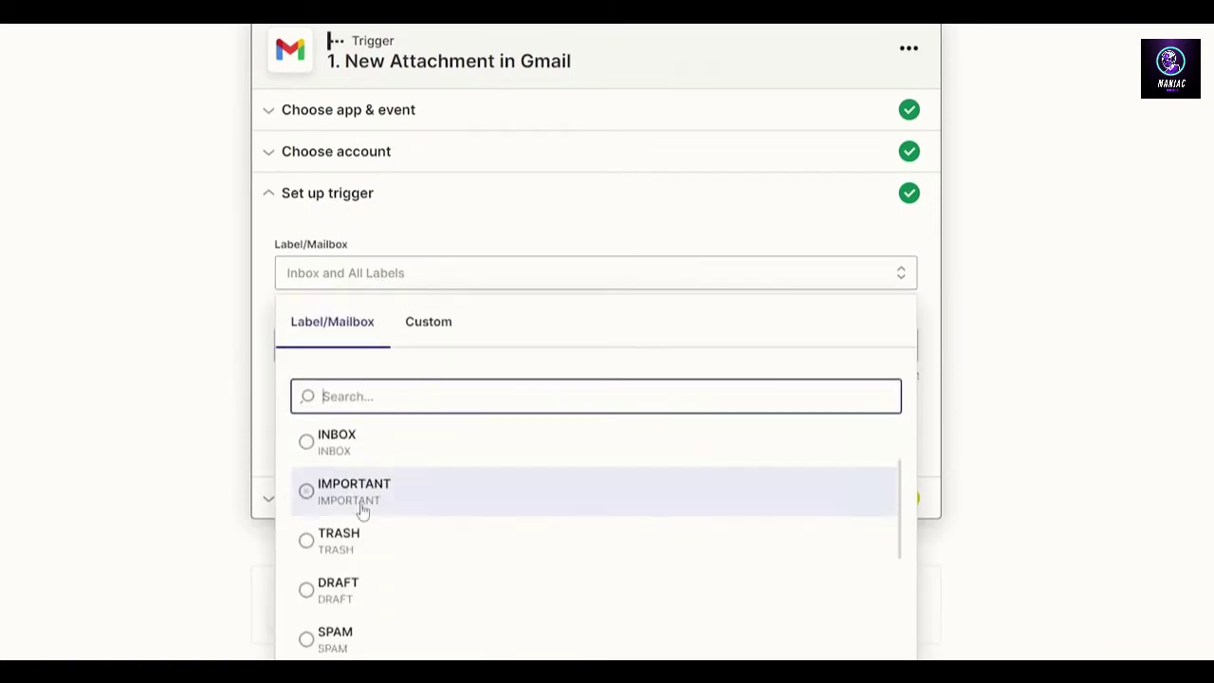
{"action": "left_click", "coordinate": [389, 550]}
{"action": "key", "text": "Down"}
{"action": "key", "text": "Down"}
{"action": "key", "text": "Down"}
{"action": "key", "text": "Down"}
{"action": "key", "text": "Down"}
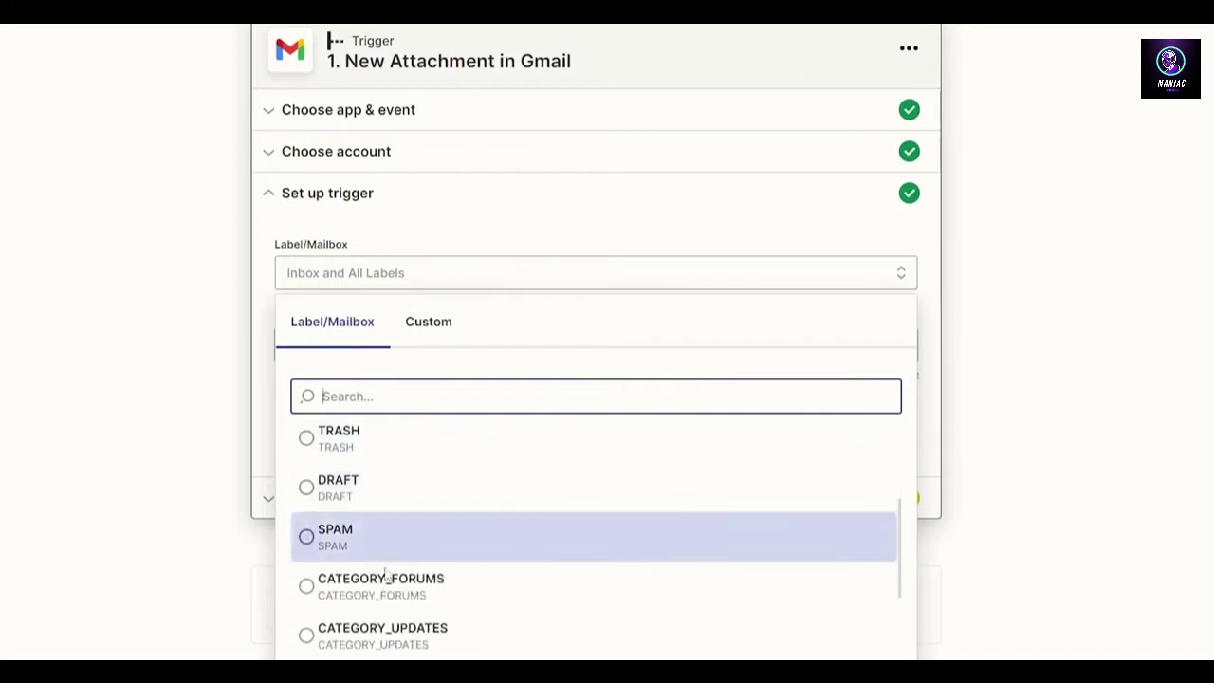
{"action": "scroll", "coordinate": [362, 594], "scroll_direction": "down", "scroll_amount": 1}
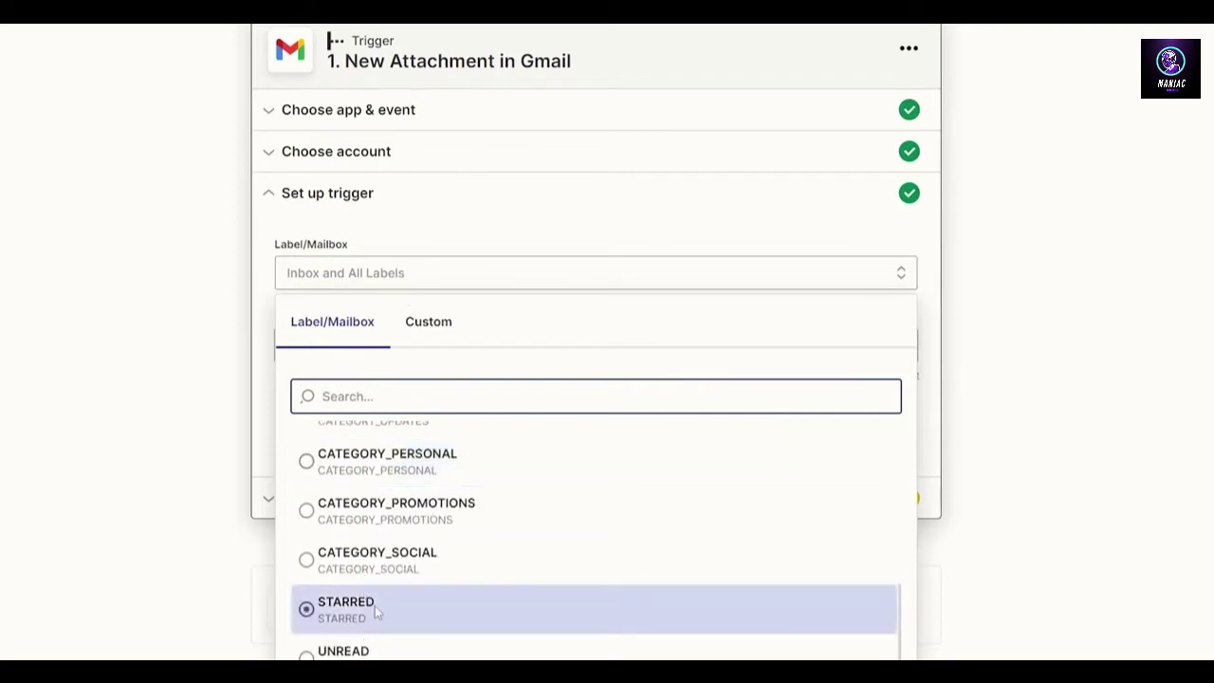
{"action": "scroll", "coordinate": [374, 605], "scroll_direction": "down", "scroll_amount": 1}
{"action": "scroll", "coordinate": [357, 493], "scroll_direction": "up", "scroll_amount": 10}
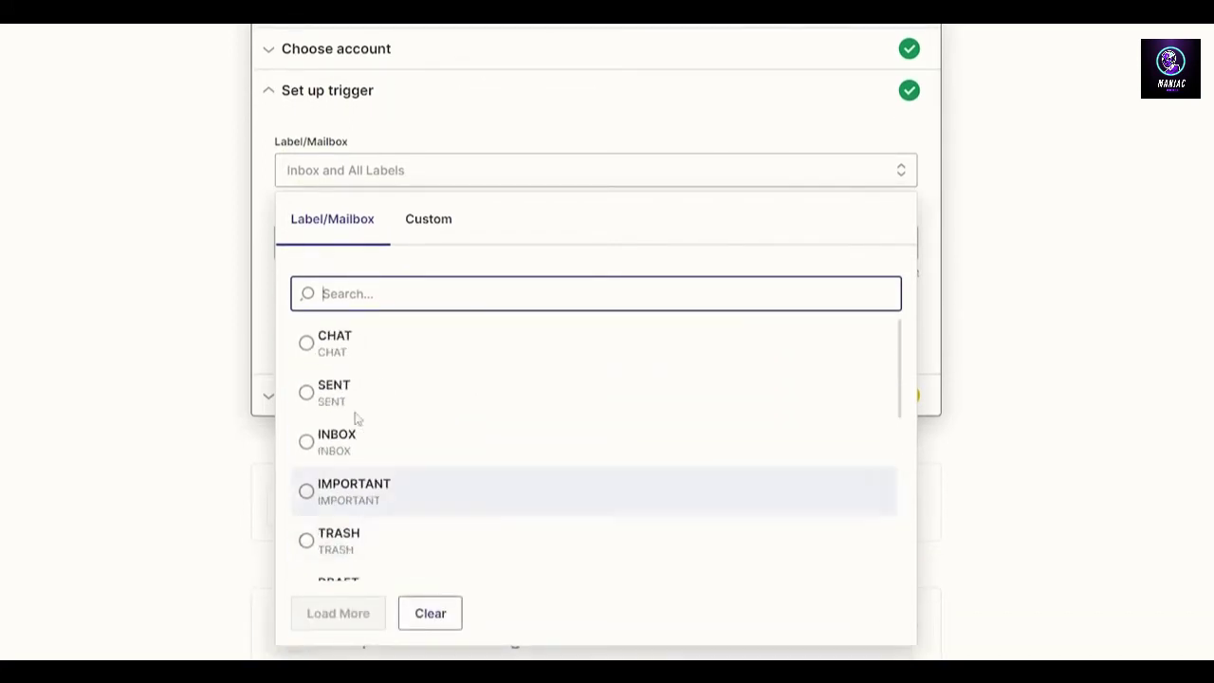
{"action": "left_click", "coordinate": [361, 343]}
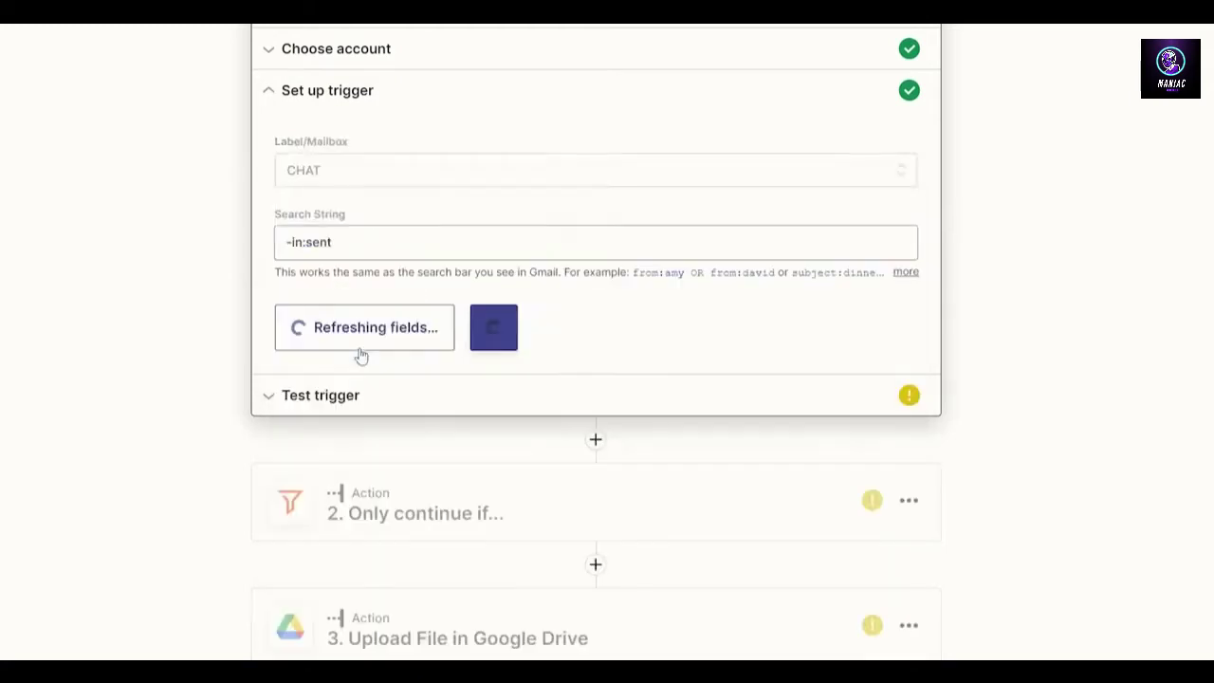
{"action": "left_click", "coordinate": [362, 244]}
{"action": "left_click", "coordinate": [417, 195]}
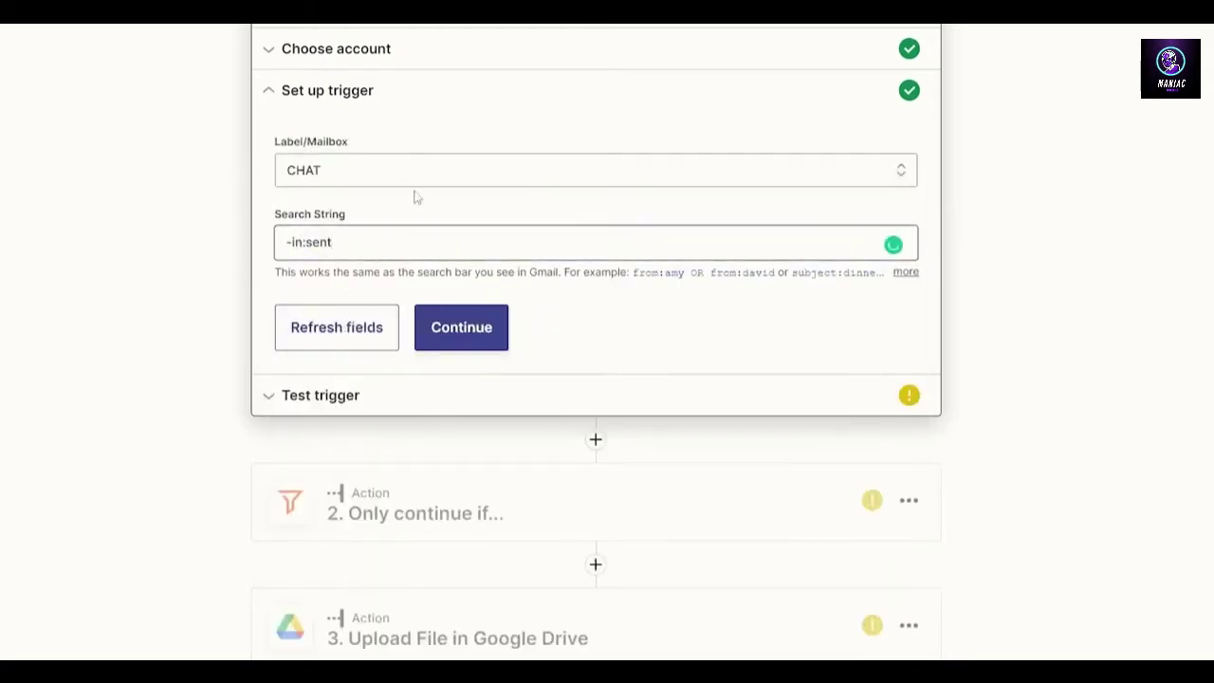
- Skip the Gmail trigger test so example attachment data is used instead
{"action": "left_click", "coordinate": [460, 332]}
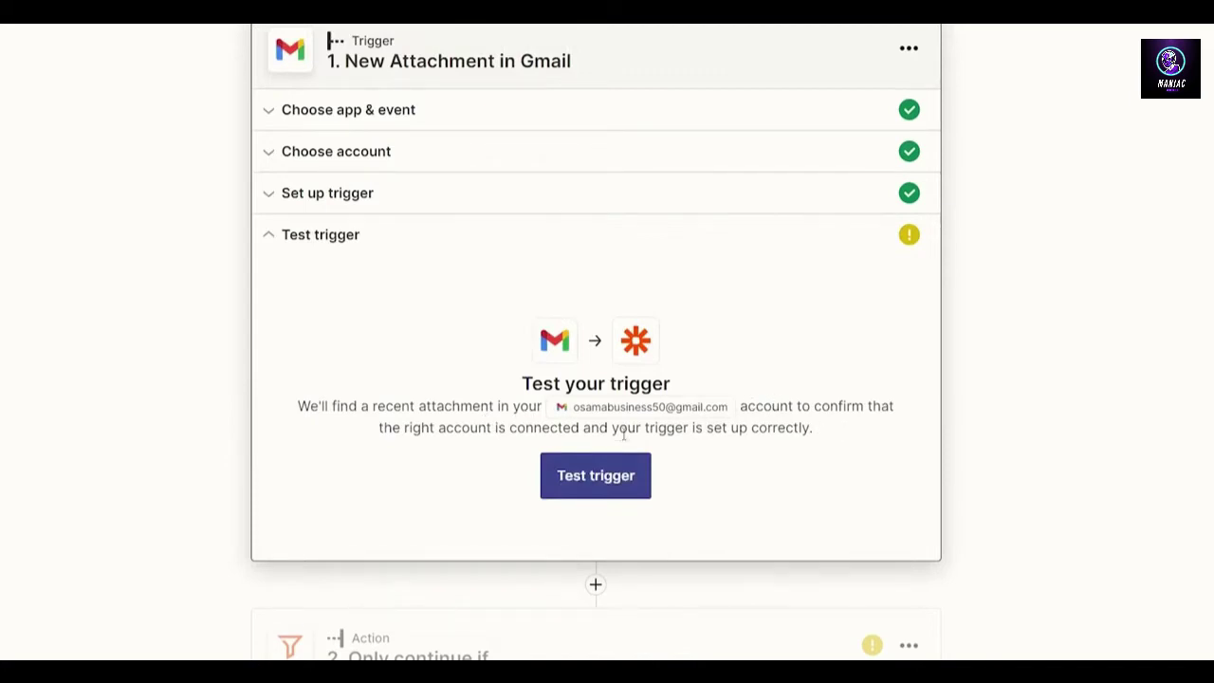
{"action": "left_click", "coordinate": [595, 485]}
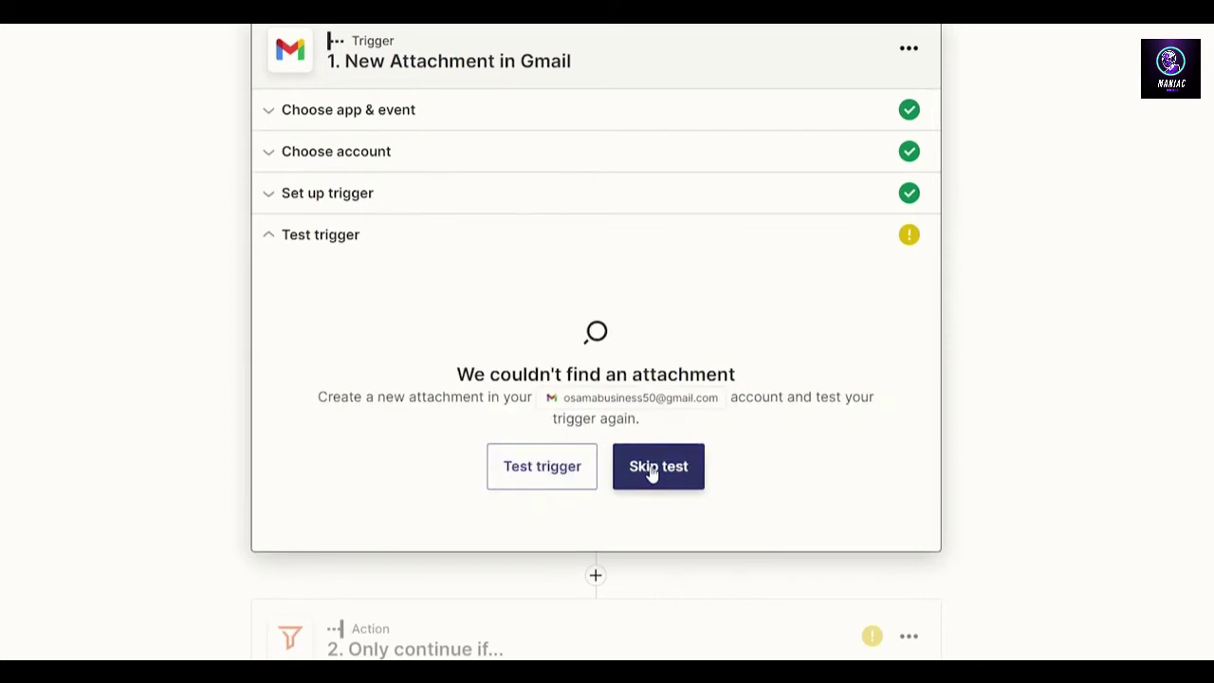
{"action": "left_click", "coordinate": [654, 472]}
{"action": "left_click", "coordinate": [662, 355]}
{"action": "scroll", "coordinate": [556, 469], "scroll_direction": "down", "scroll_amount": 3}
{"action": "scroll", "coordinate": [490, 391], "scroll_direction": "up", "scroll_amount": 1}
{"action": "scroll", "coordinate": [490, 391], "scroll_direction": "down", "scroll_amount": 15}
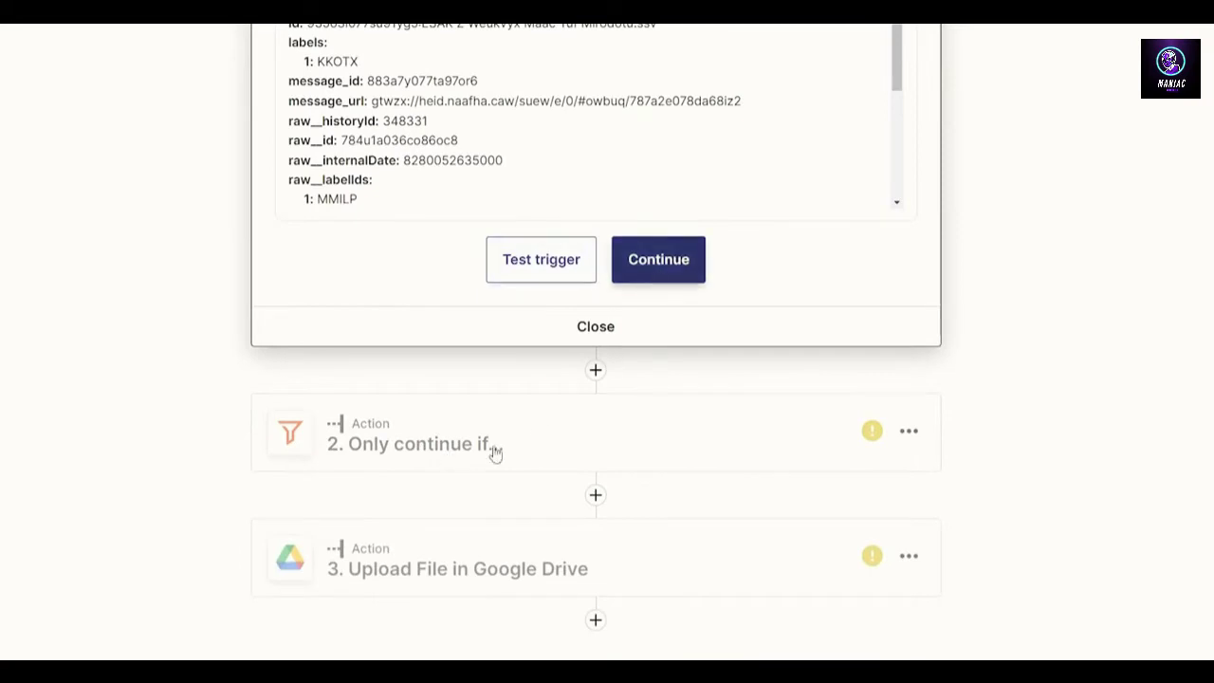
- Set the filter to '1. Attachment (Text) Contains', test it so it passes, and close it
{"action": "left_click", "coordinate": [494, 454]}
{"action": "left_click", "coordinate": [531, 369]}
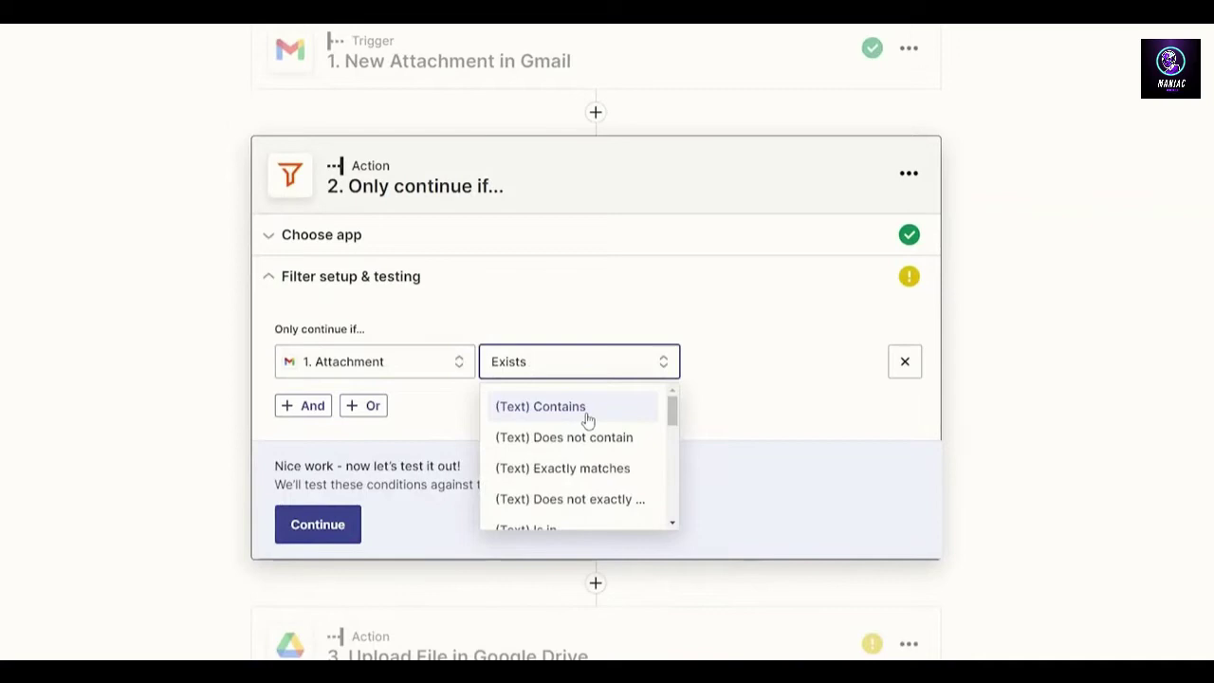
{"action": "left_click", "coordinate": [587, 418]}
{"action": "left_click", "coordinate": [763, 361]}
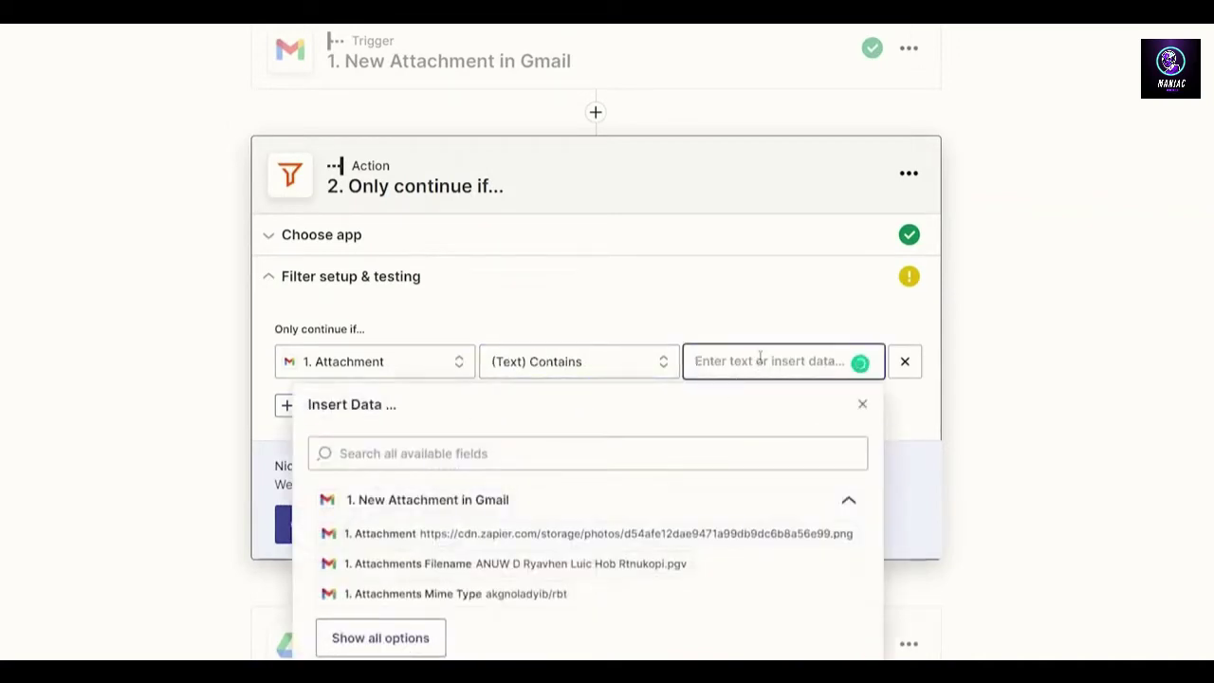
{"action": "left_click", "coordinate": [749, 314]}
{"action": "left_click", "coordinate": [766, 361]}
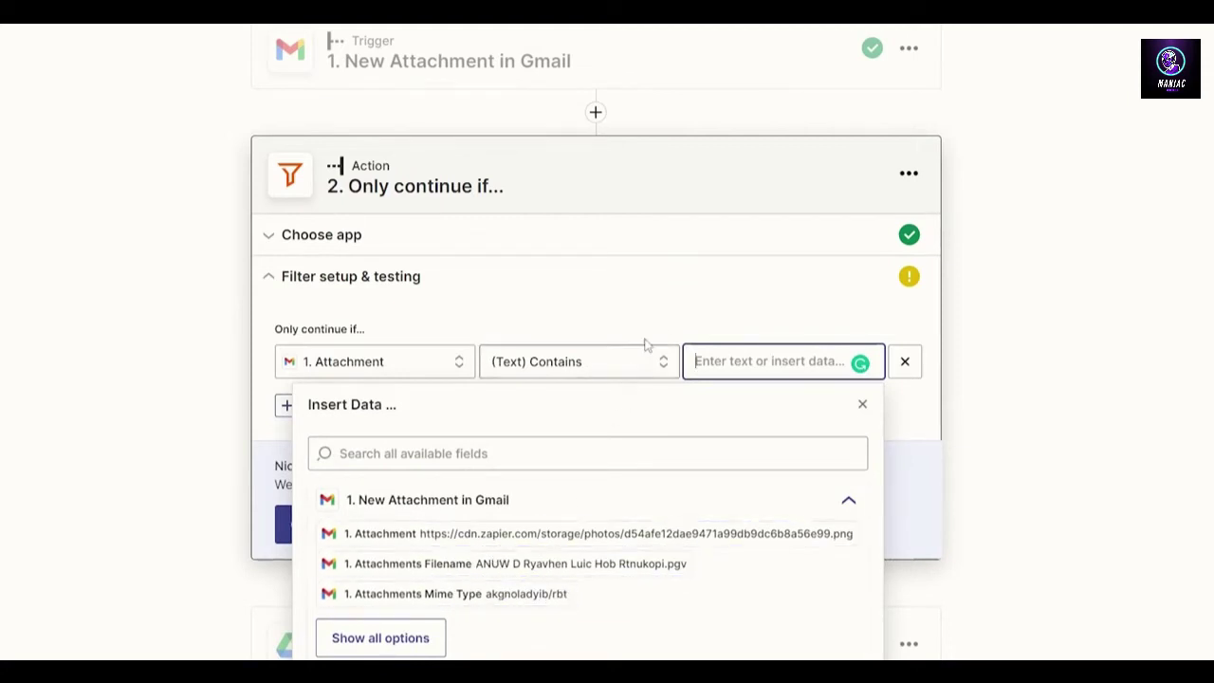
{"action": "left_click", "coordinate": [679, 305]}
{"action": "left_click", "coordinate": [312, 522]}
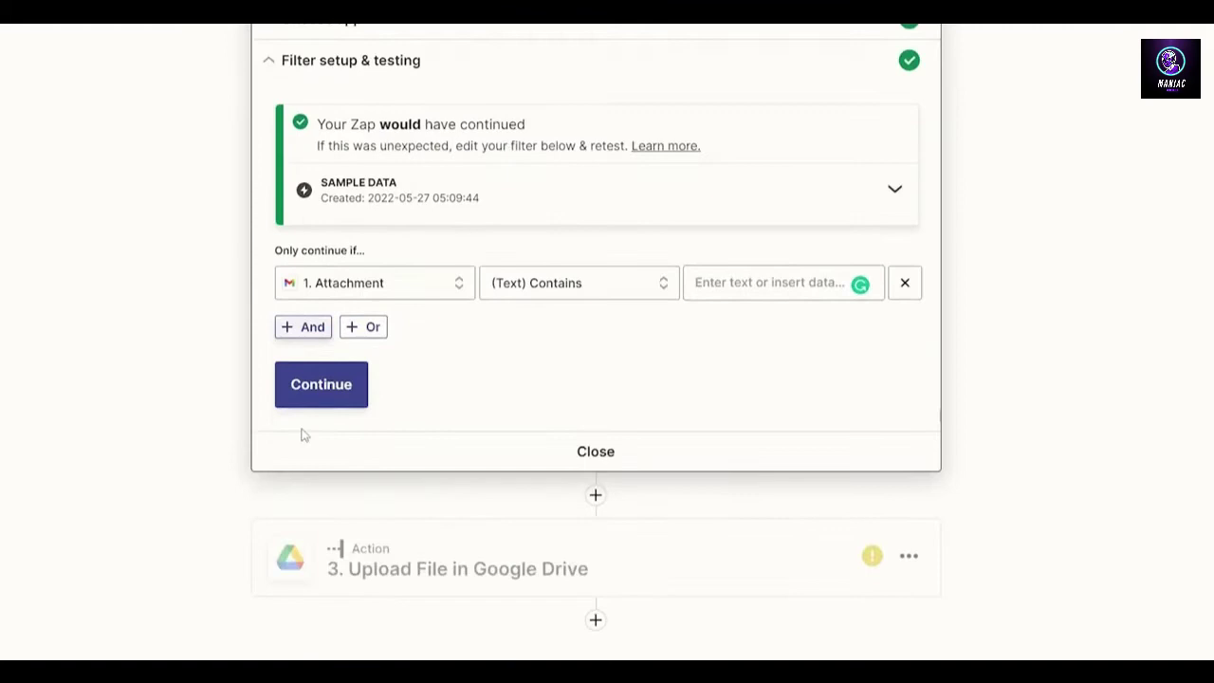
{"action": "left_click", "coordinate": [595, 461]}
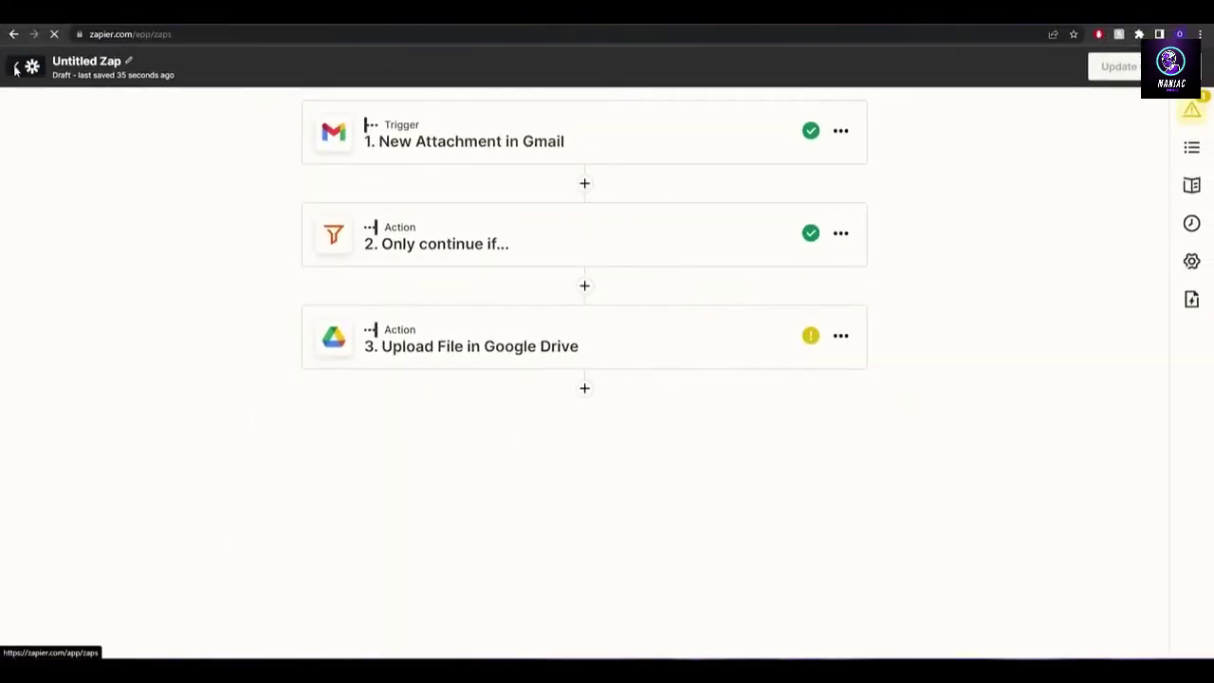
- Return to the Zaps list, create a new Zap, and choose Google Drive as its trigger app
{"action": "left_click", "coordinate": [15, 68]}
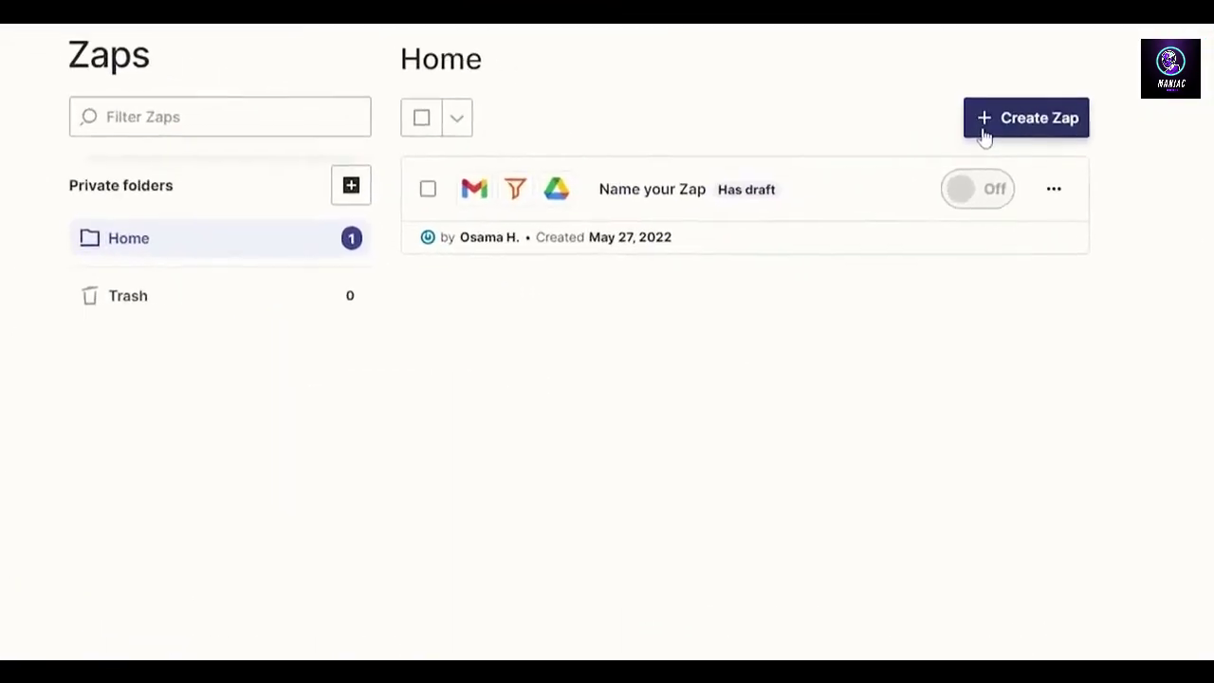
{"action": "left_click", "coordinate": [986, 133]}
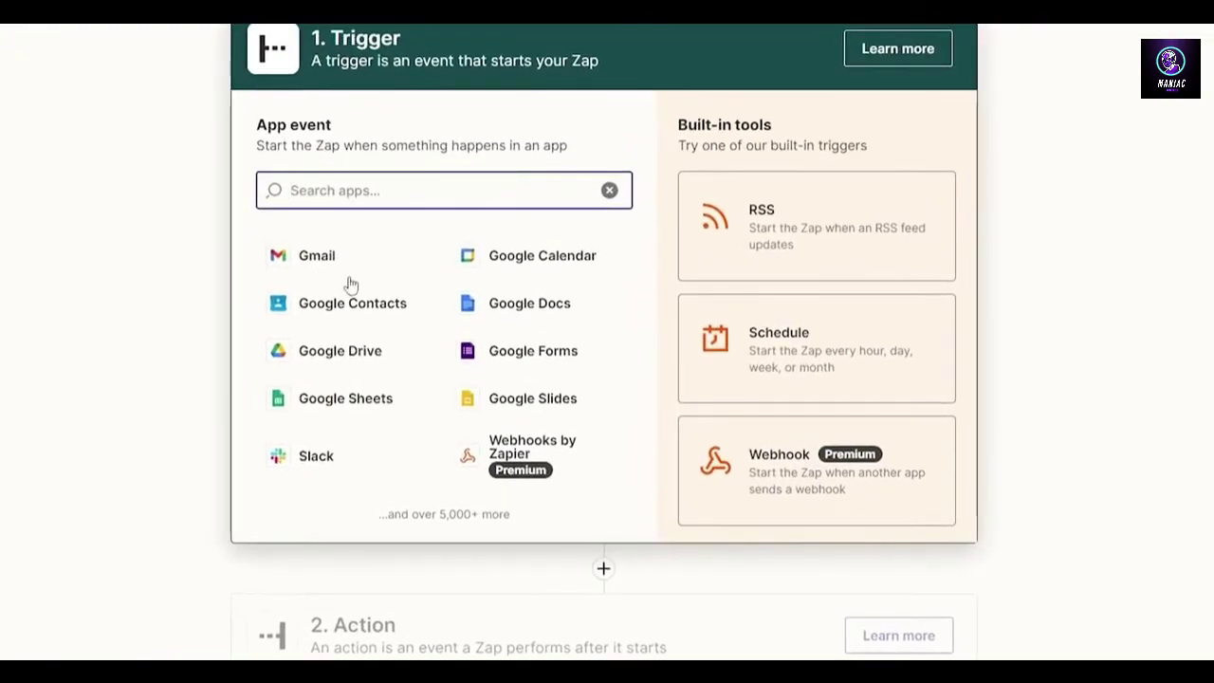
{"action": "left_click", "coordinate": [341, 352]}
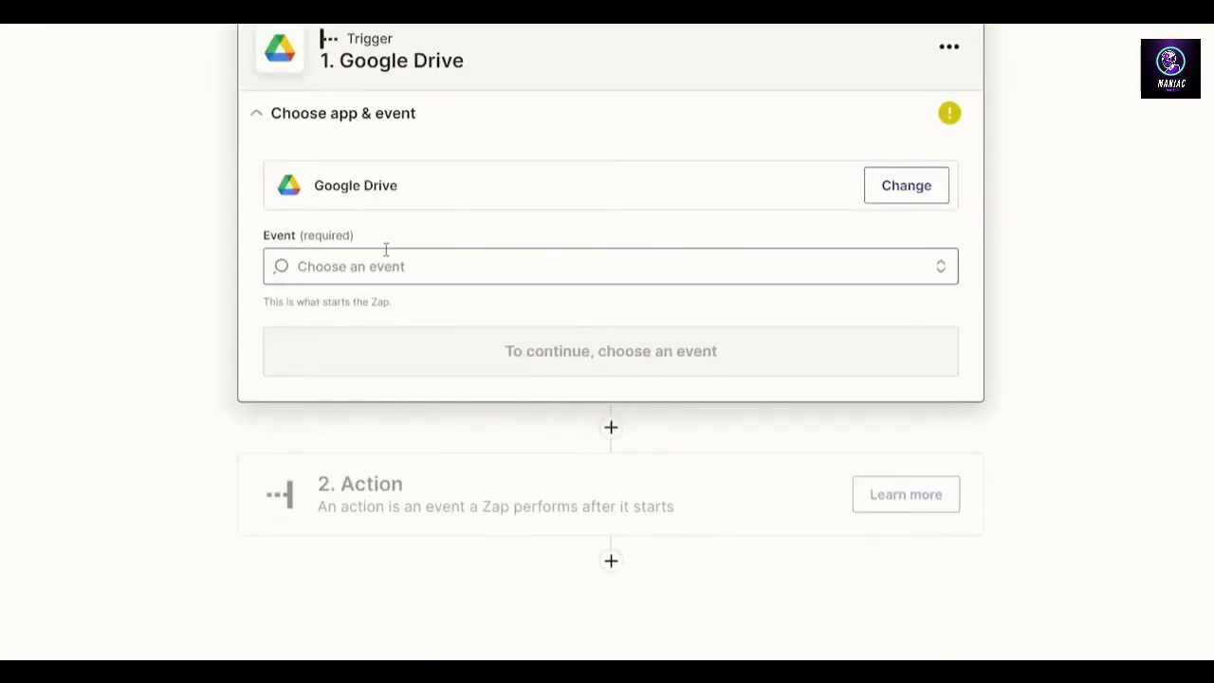
- Choose New File in Folder as the Google Drive trigger event
{"action": "left_click", "coordinate": [431, 266]}
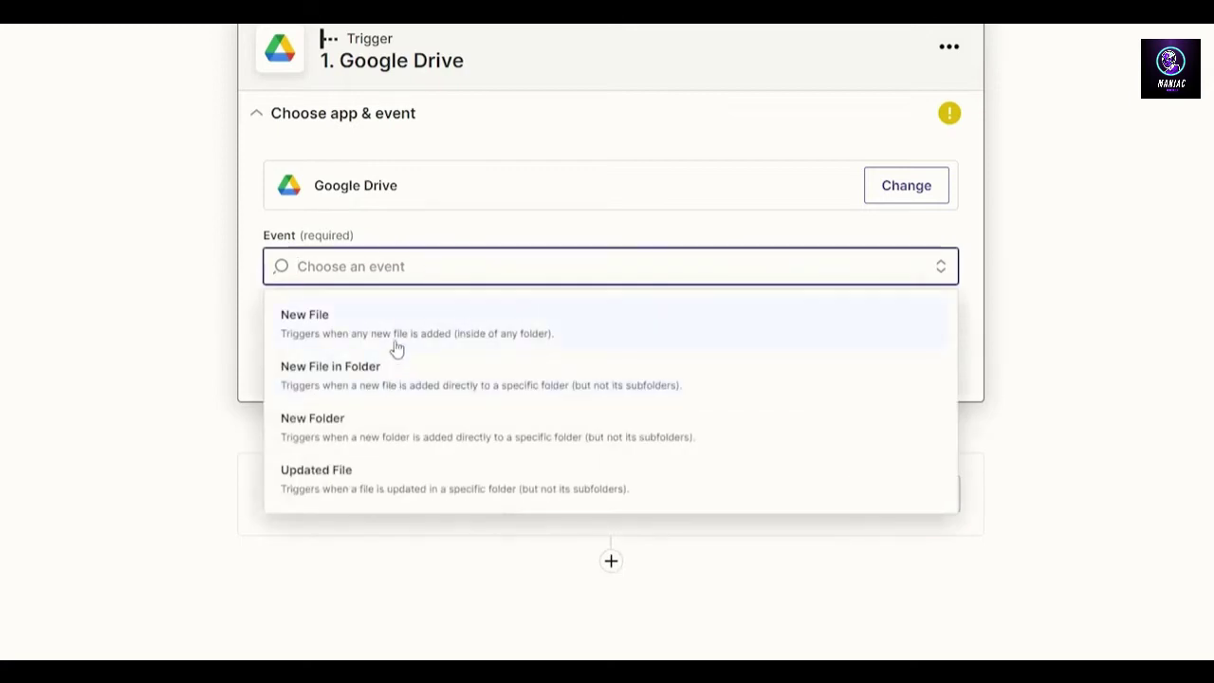
{"action": "left_click", "coordinate": [393, 385]}
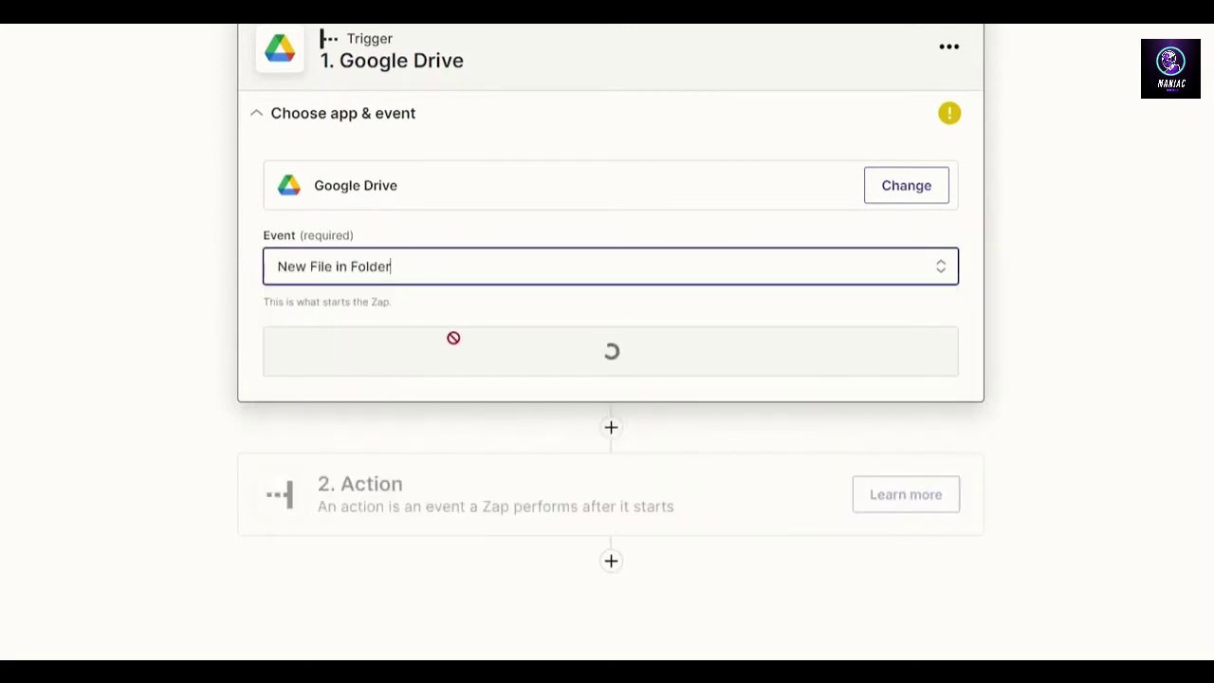
{"action": "left_click", "coordinate": [583, 350]}
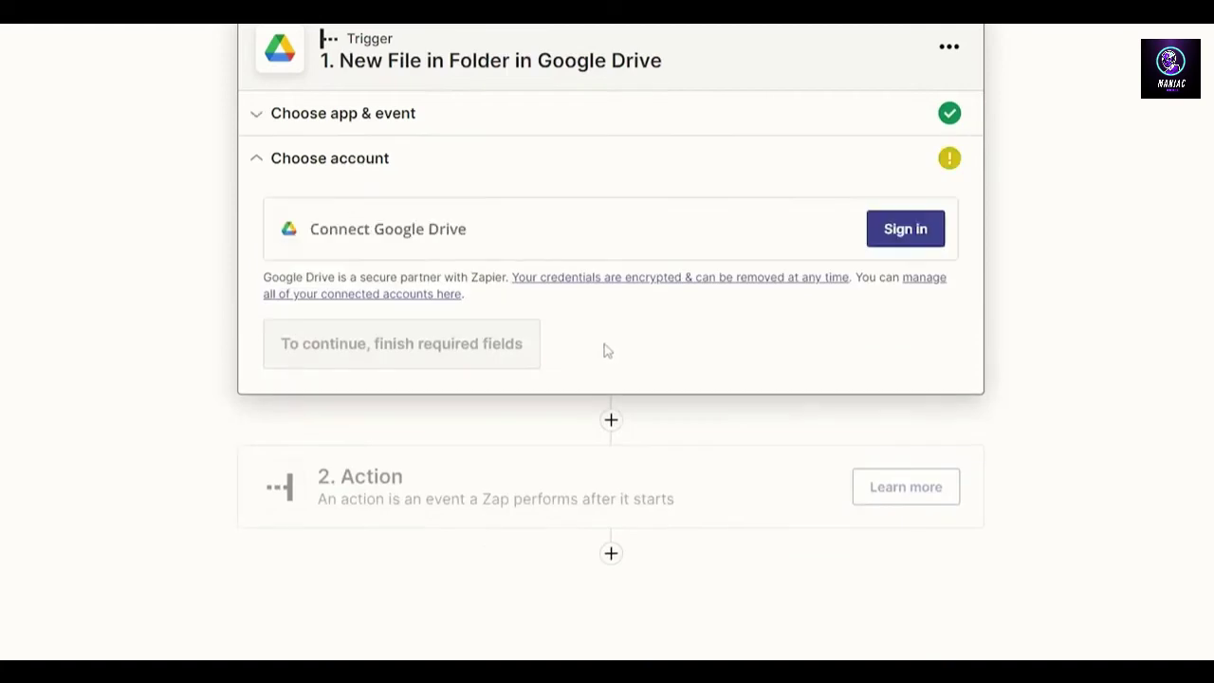
- Connect and select the Google Drive account, then proceed to the Drive and Folder trigger fields
{"action": "left_click", "coordinate": [934, 237]}
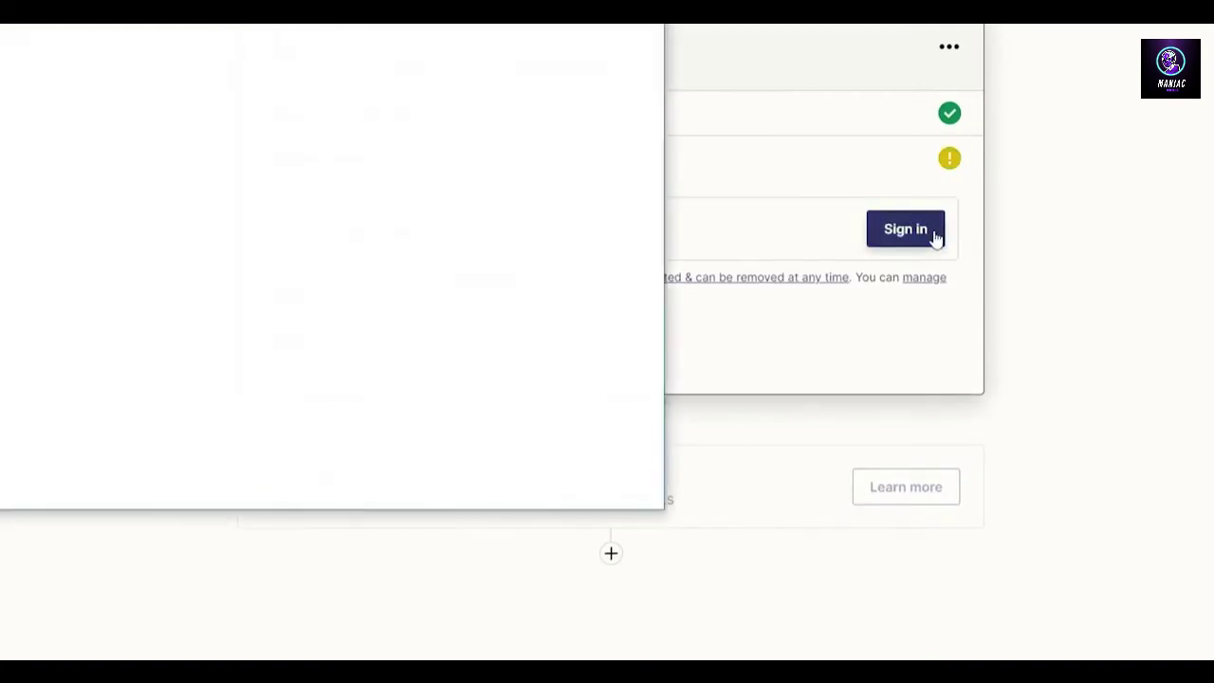
{"action": "left_click", "coordinate": [346, 429]}
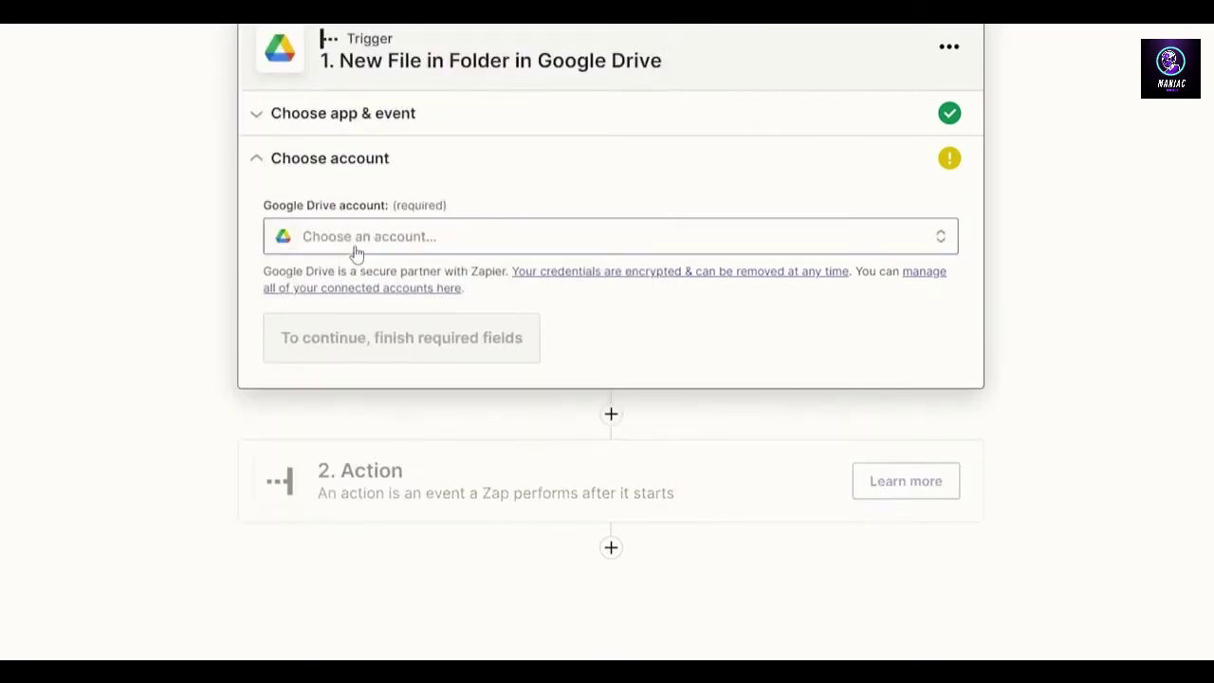
{"action": "left_click", "coordinate": [355, 250]}
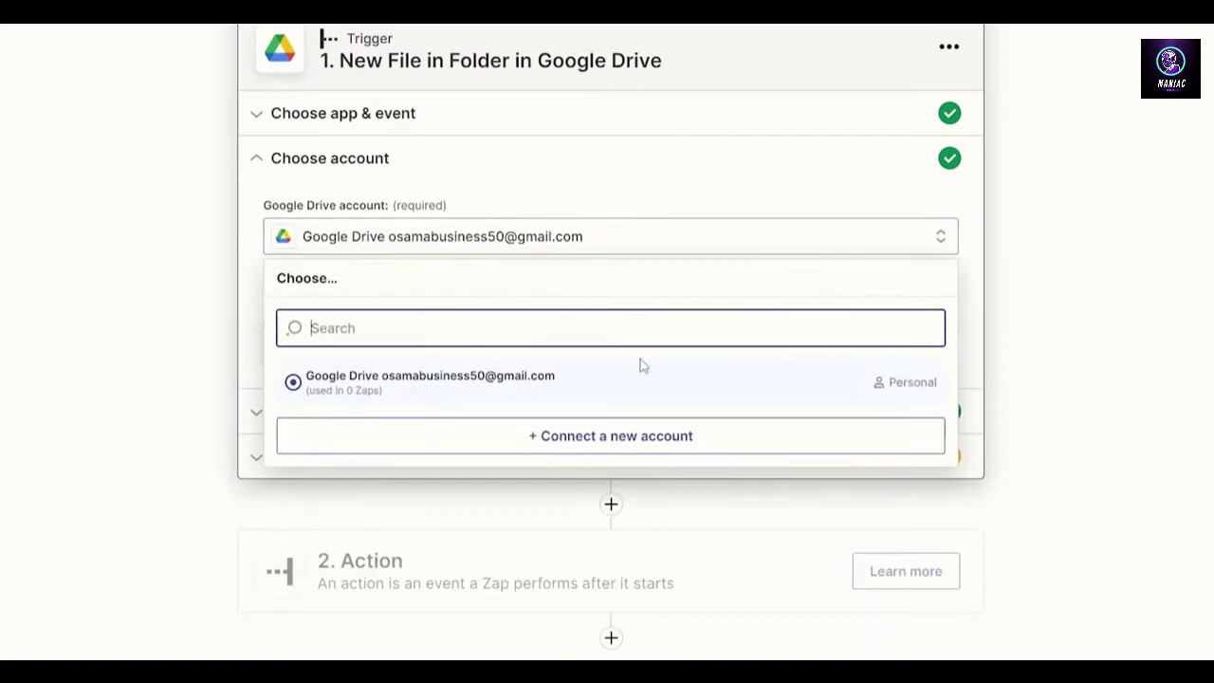
{"action": "left_click", "coordinate": [805, 200]}
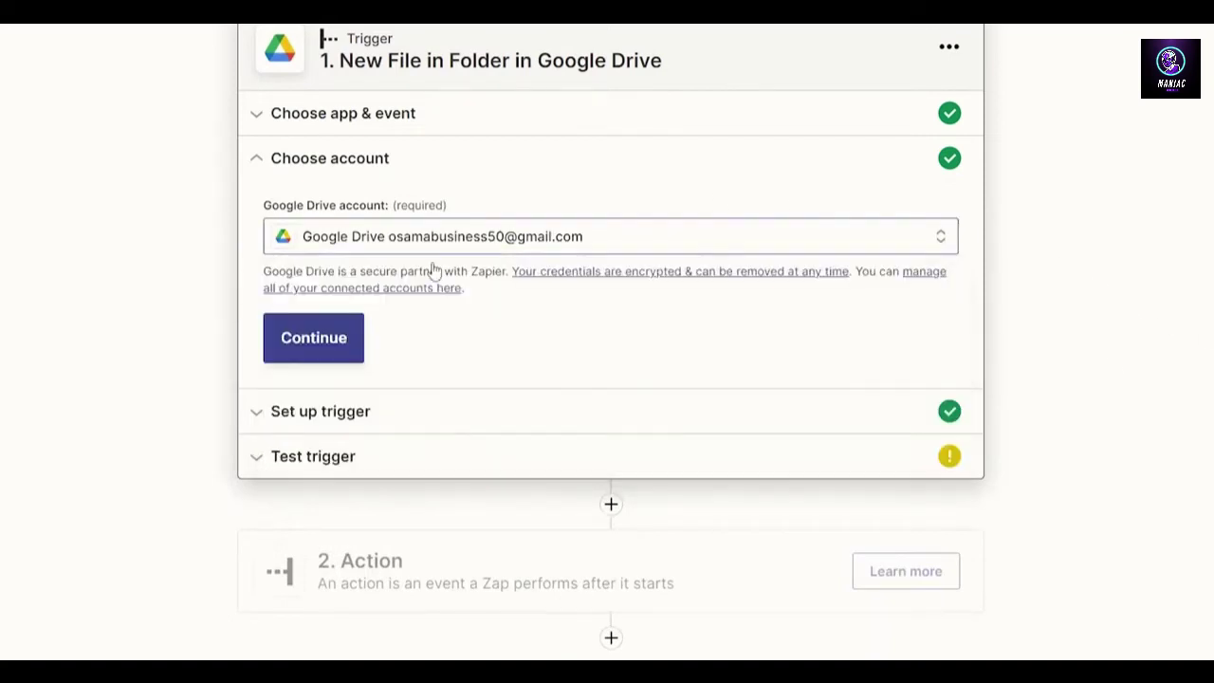
{"action": "left_click", "coordinate": [311, 339]}
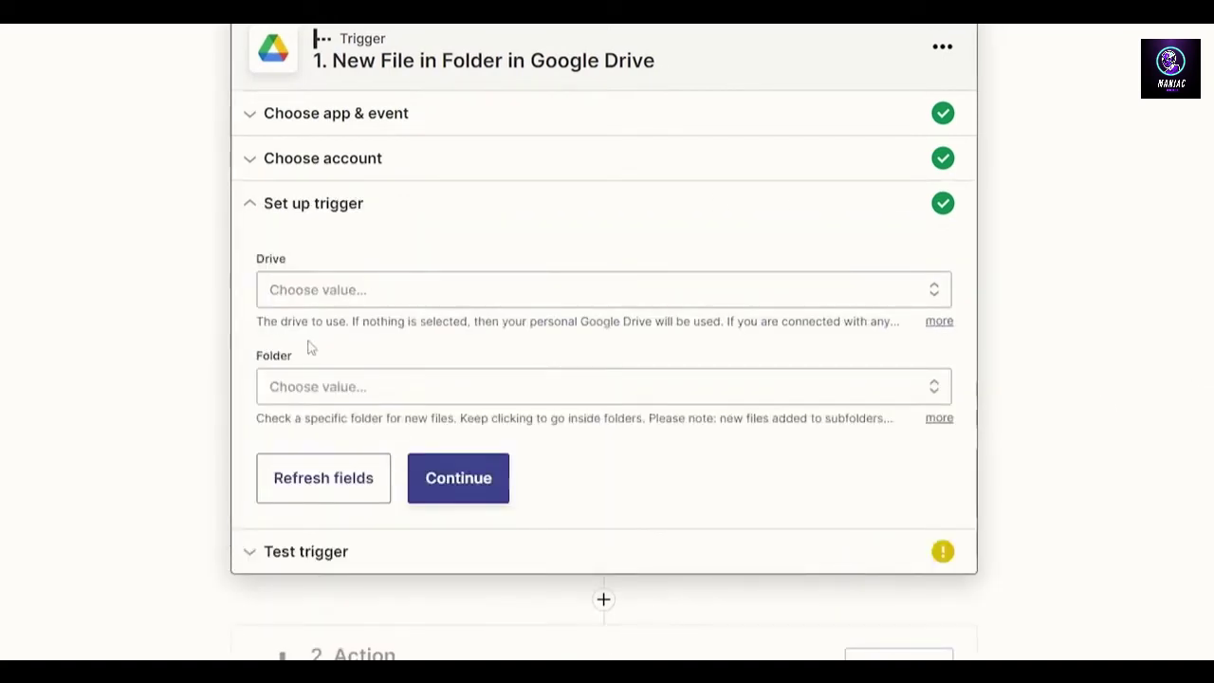
- Set the Google Drive trigger to watch the voices folder in My Google Drive
{"action": "left_click", "coordinate": [342, 294]}
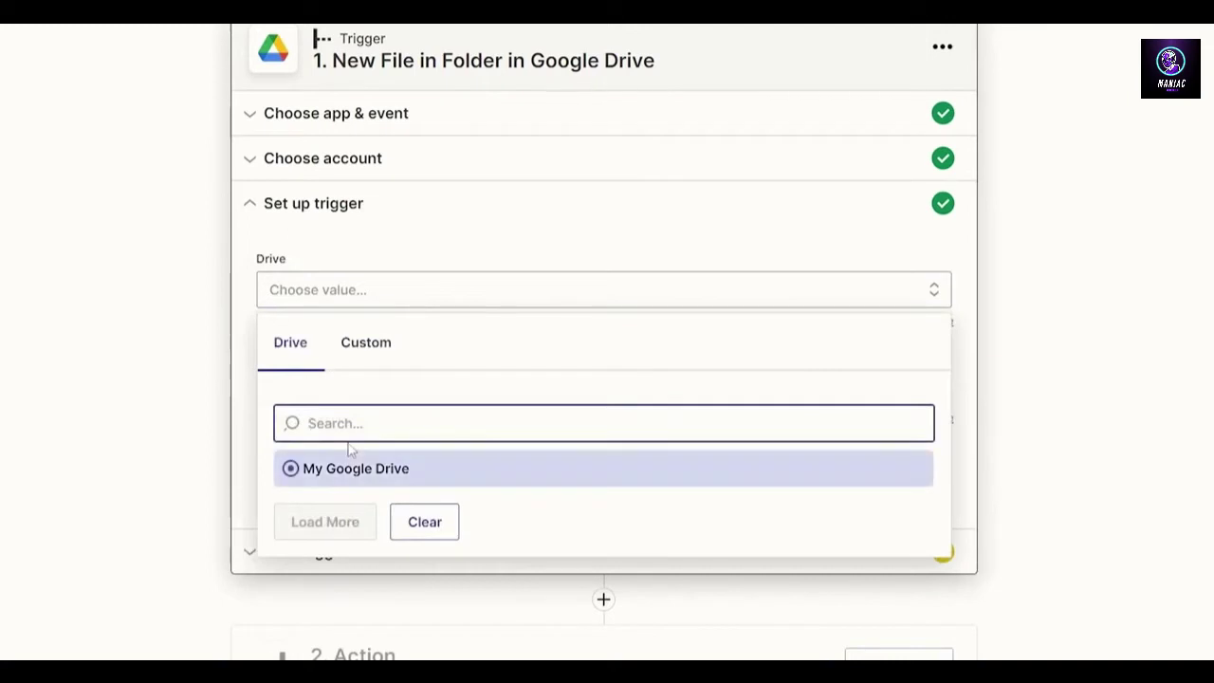
{"action": "scroll", "coordinate": [434, 394], "scroll_direction": "down", "scroll_amount": 1}
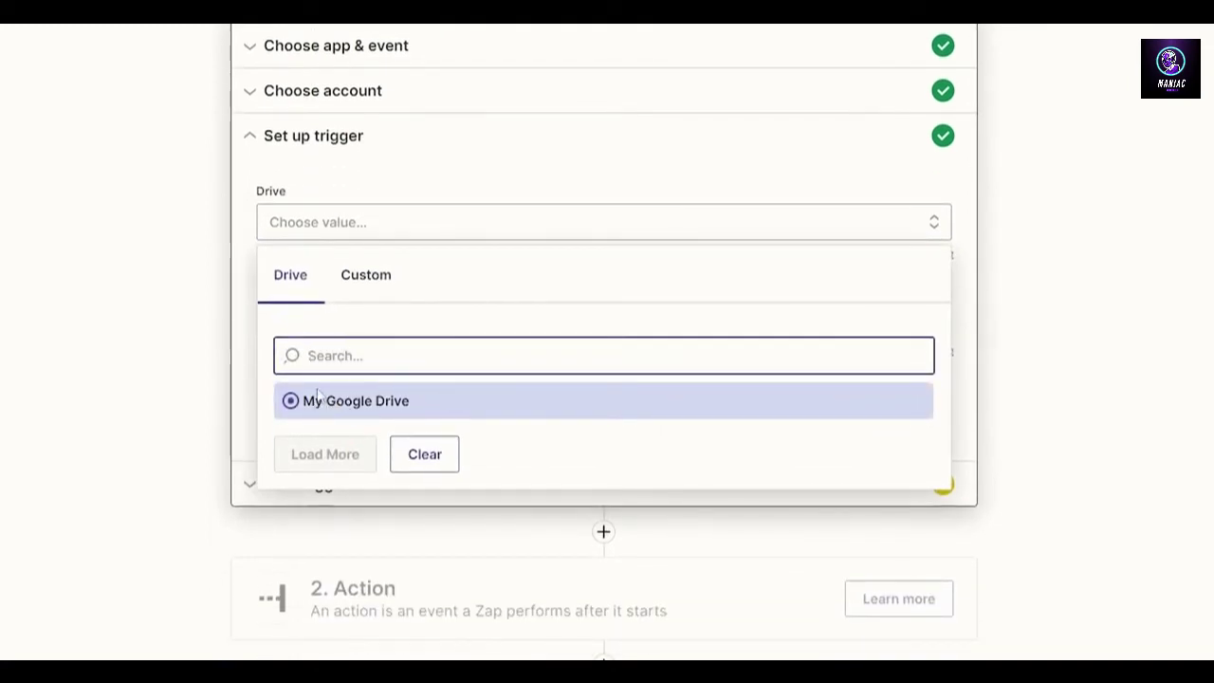
{"action": "left_click", "coordinate": [364, 280]}
{"action": "left_click", "coordinate": [300, 284]}
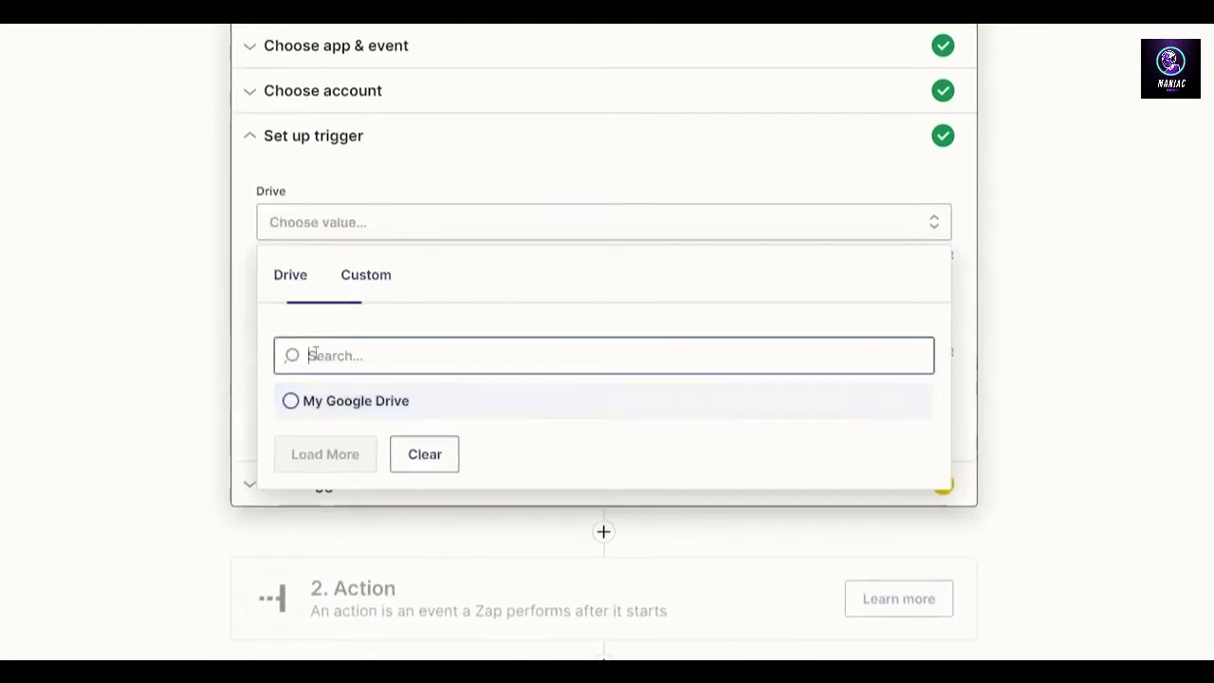
{"action": "left_click", "coordinate": [324, 400]}
{"action": "left_click", "coordinate": [324, 330]}
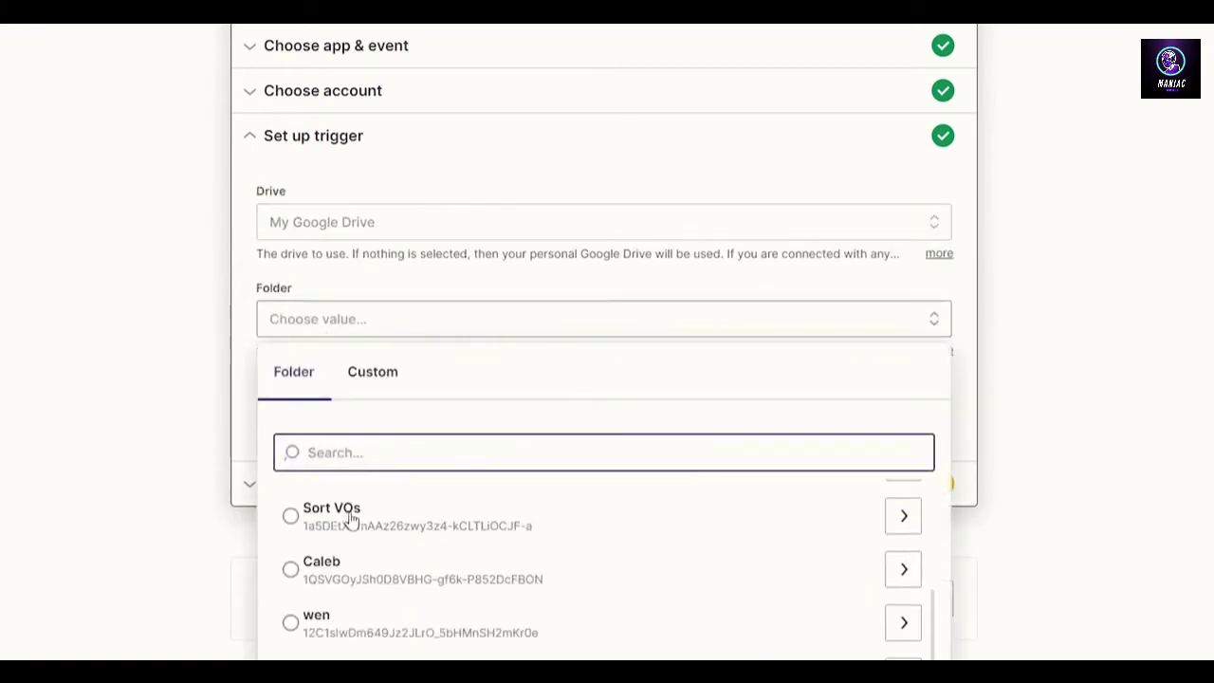
{"action": "scroll", "coordinate": [371, 575], "scroll_direction": "down", "scroll_amount": 5}
{"action": "scroll", "coordinate": [370, 649], "scroll_direction": "down", "scroll_amount": 5}
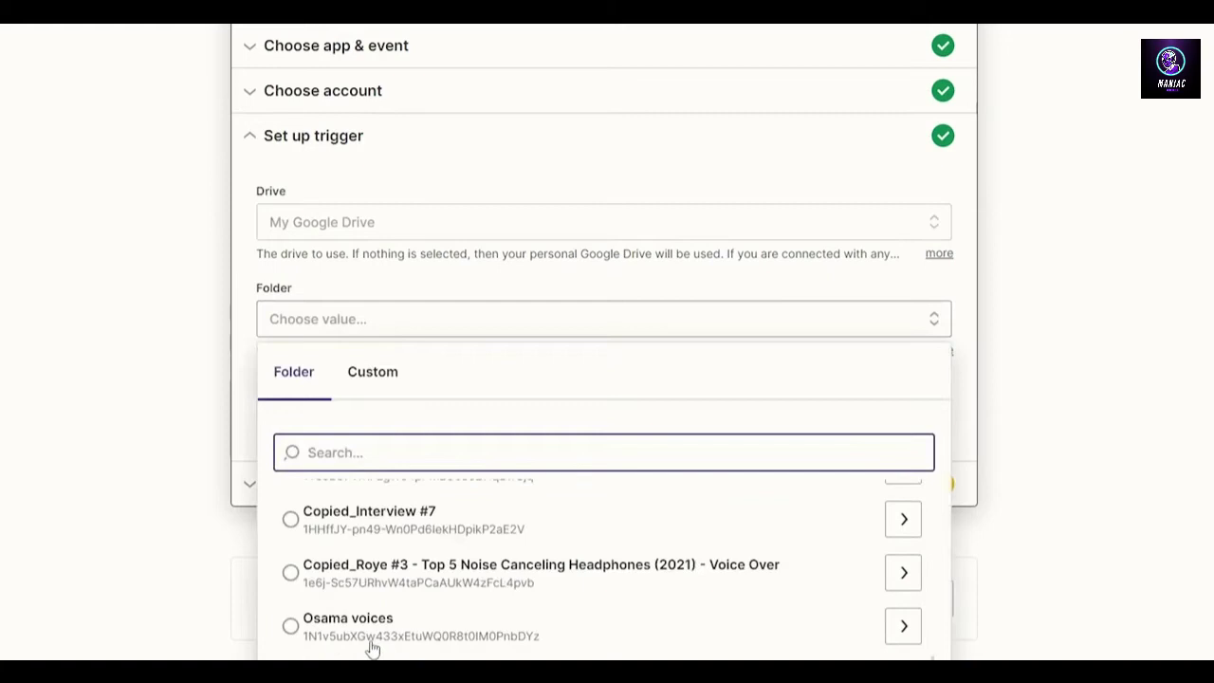
{"action": "left_click", "coordinate": [382, 521]}
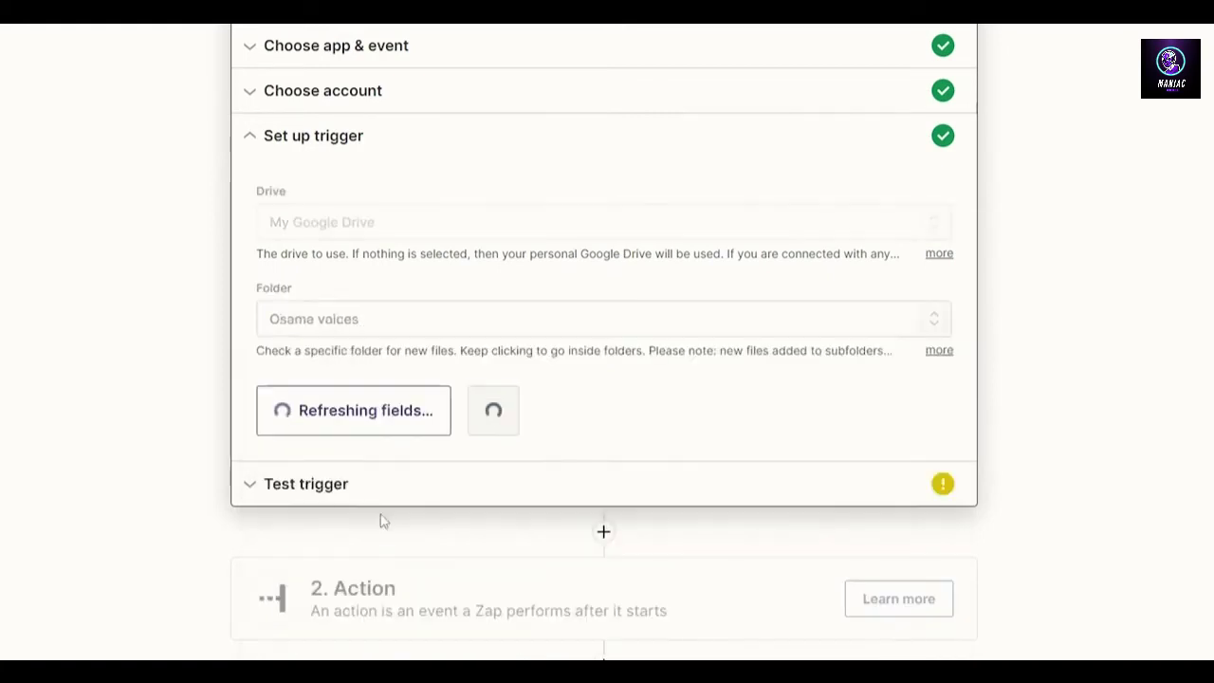
{"action": "left_click", "coordinate": [467, 429]}
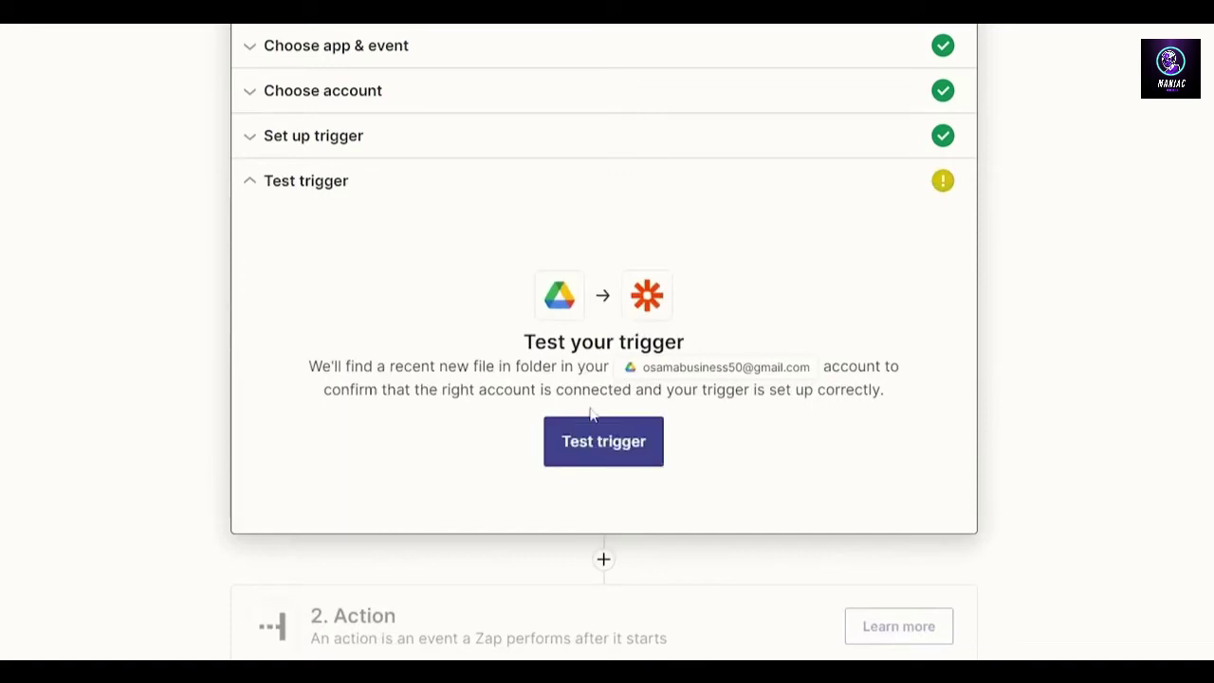
- Test the trigger to fetch sample file 012 extender.mp4 and proceed to the action step
{"action": "left_click", "coordinate": [588, 457]}
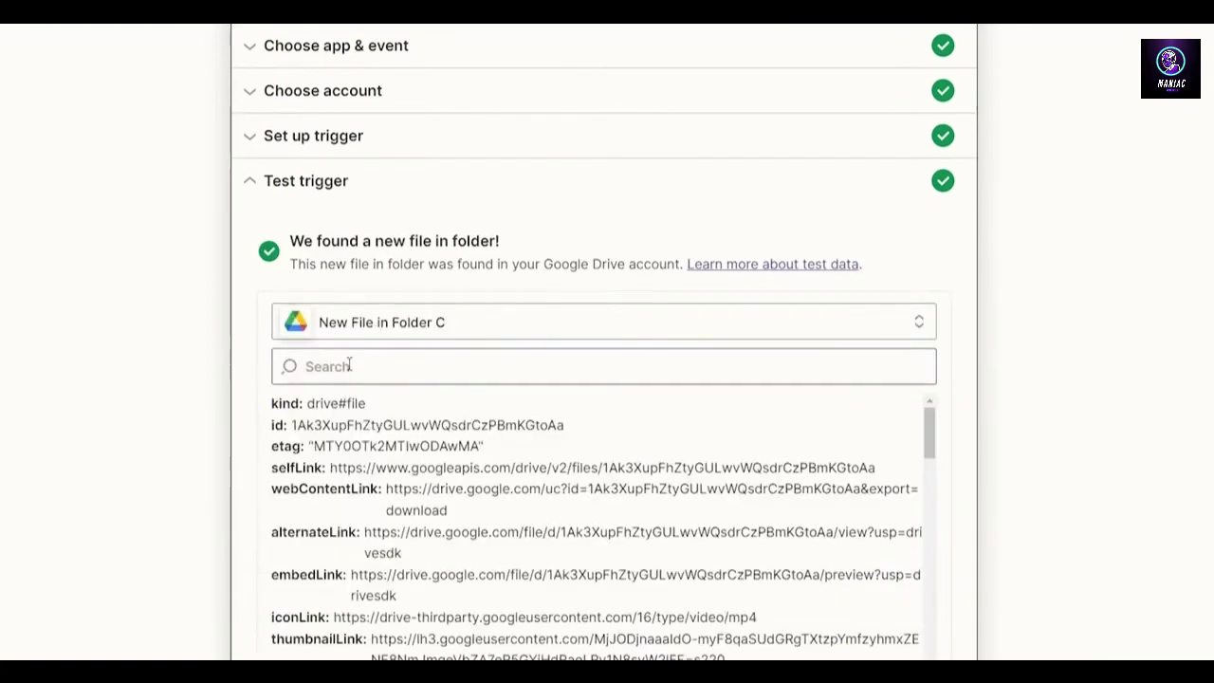
{"action": "scroll", "coordinate": [395, 377], "scroll_direction": "down", "scroll_amount": 4}
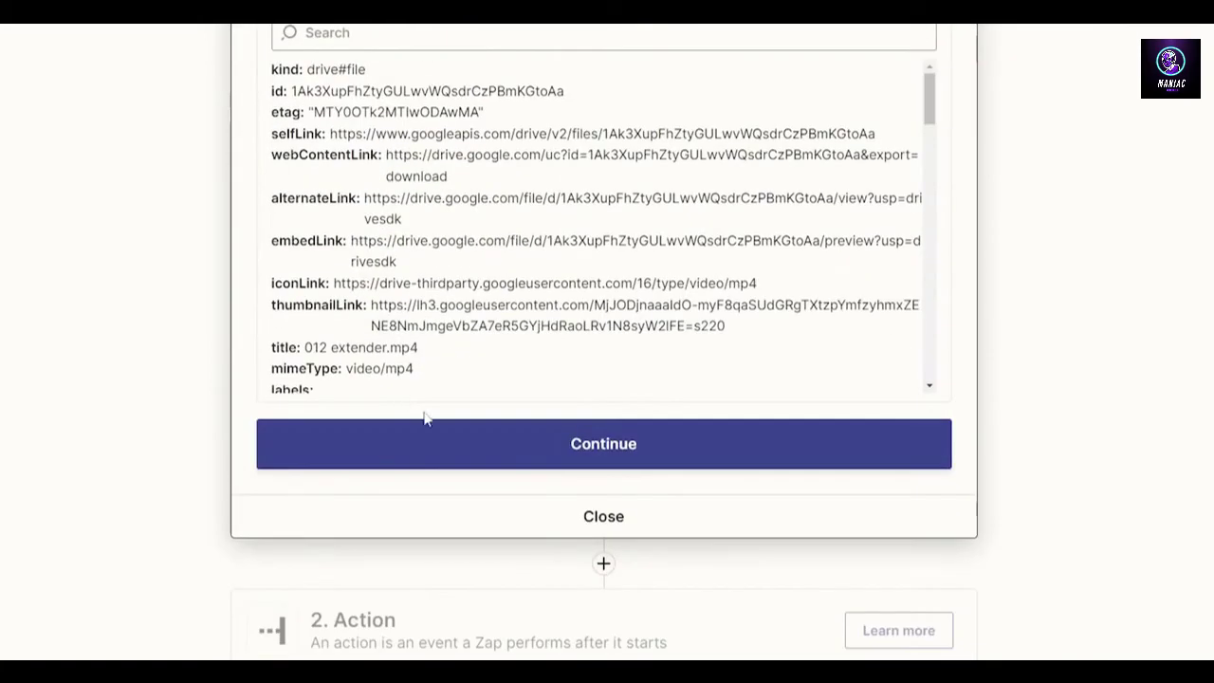
{"action": "left_click", "coordinate": [603, 446]}
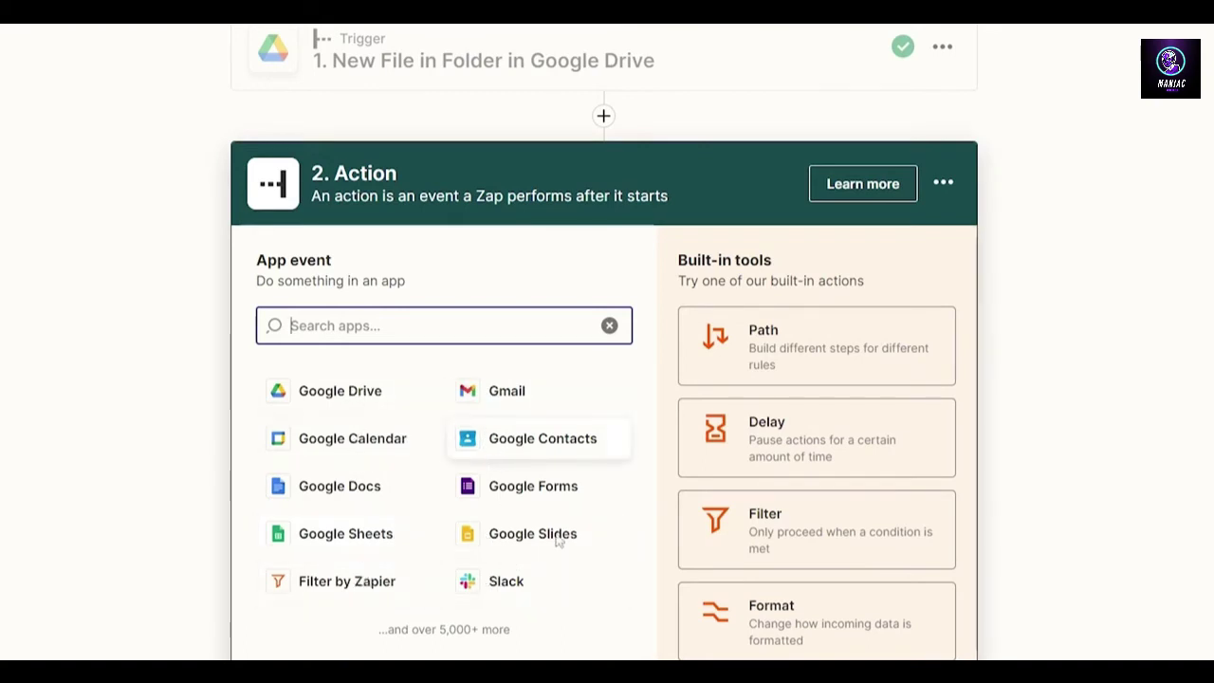
- Set the action to Gmail's Send Email event using the connected Gmail account
{"action": "left_click", "coordinate": [479, 398]}
{"action": "left_click", "coordinate": [348, 401]}
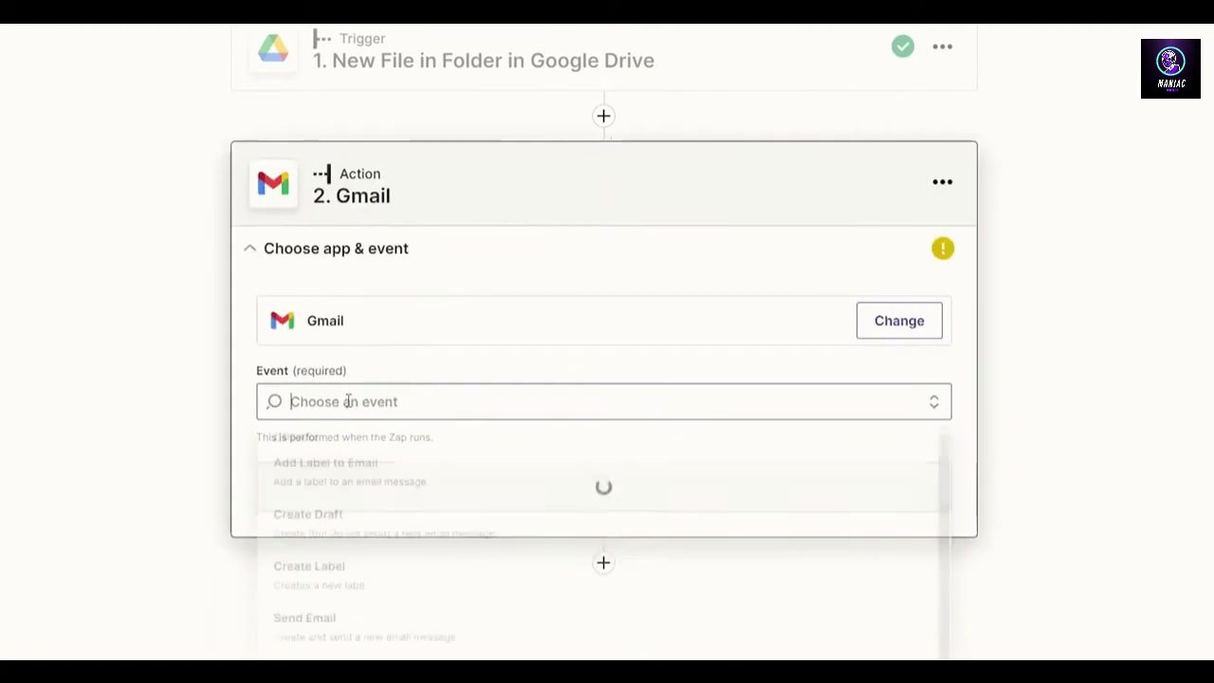
{"action": "scroll", "coordinate": [379, 531], "scroll_direction": "down", "scroll_amount": 2}
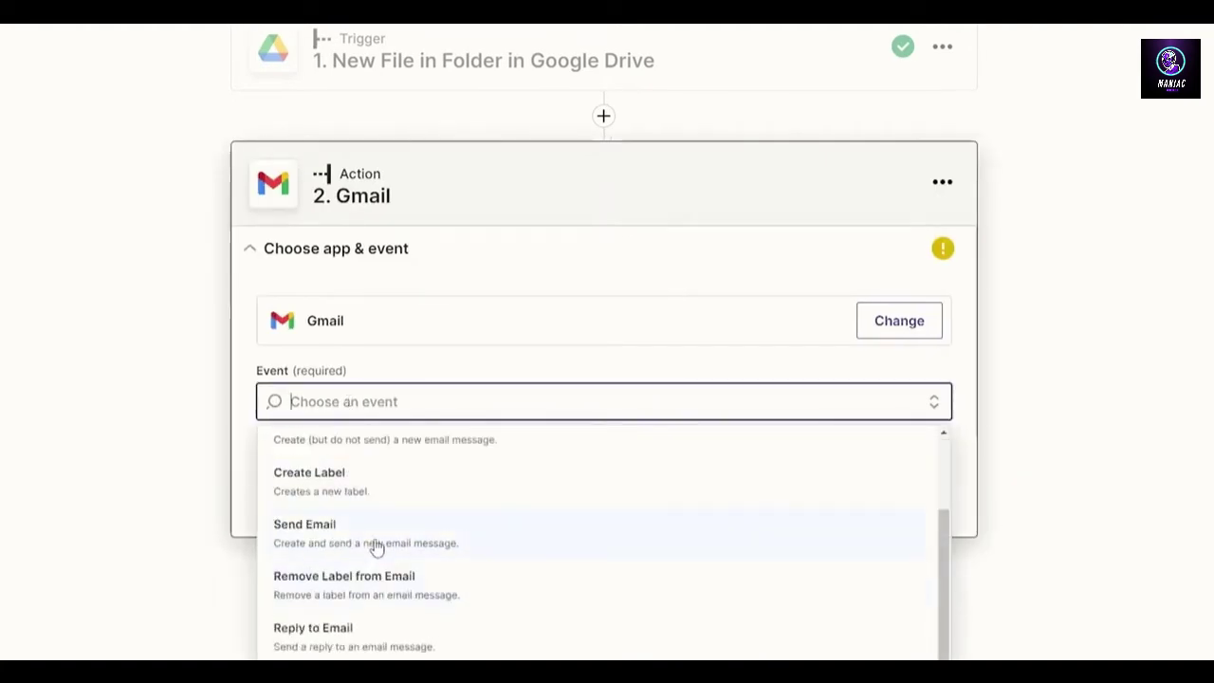
{"action": "left_click", "coordinate": [370, 538]}
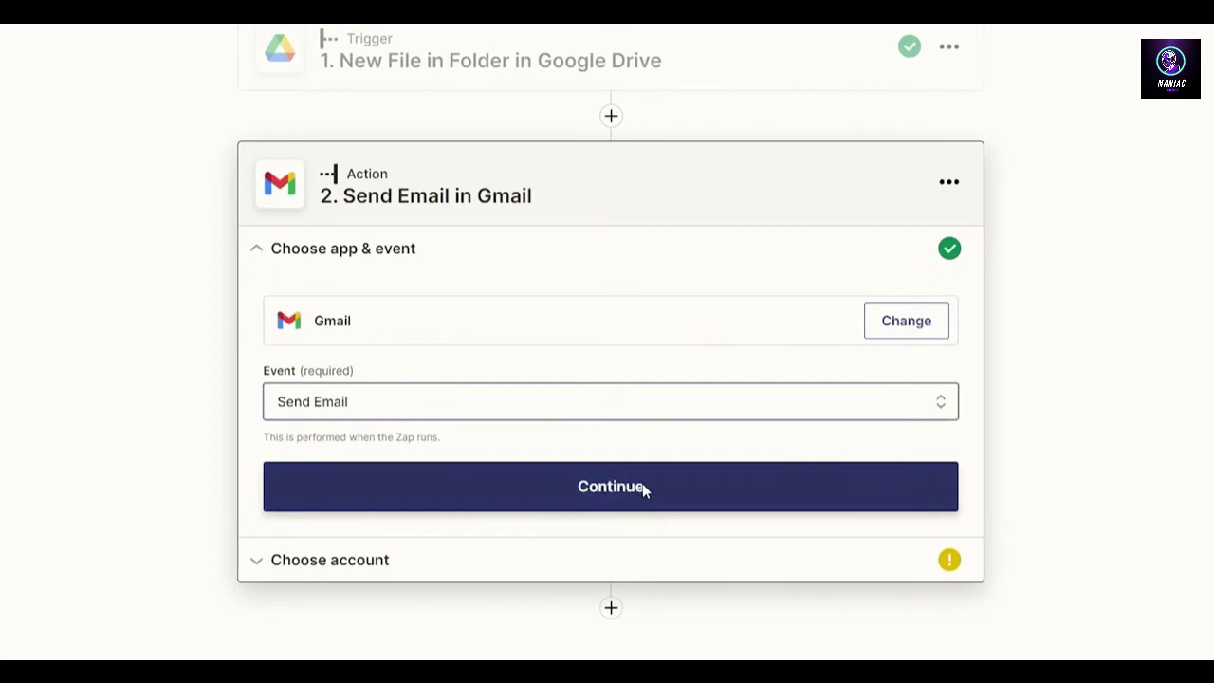
{"action": "left_click", "coordinate": [642, 488]}
{"action": "left_click", "coordinate": [442, 372]}
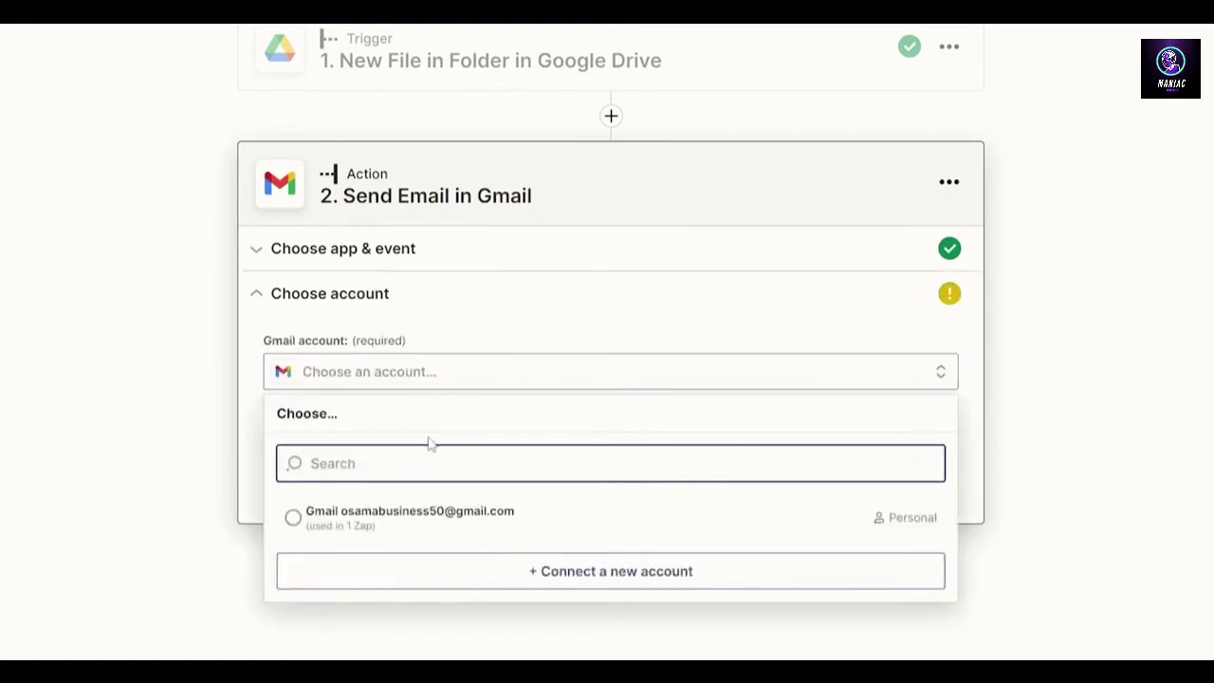
{"action": "left_click", "coordinate": [500, 515]}
{"action": "left_click", "coordinate": [347, 485]}
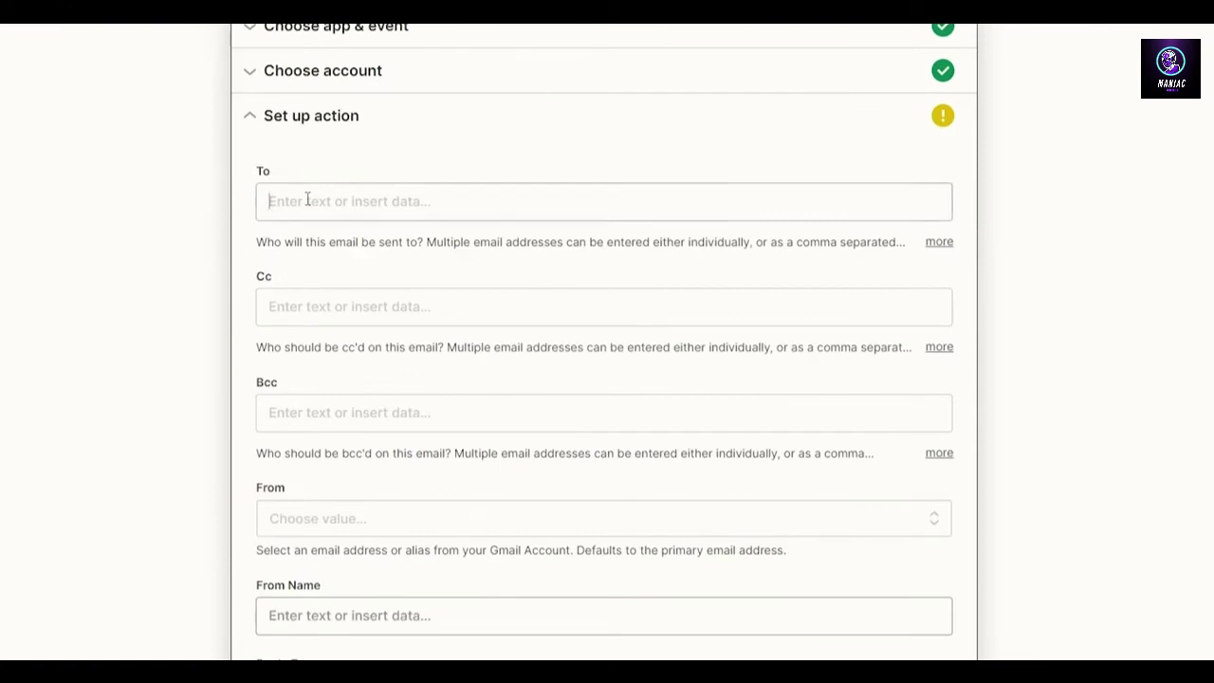
- Paste the recipient address into the To field and a second recipient entry
{"action": "left_click", "coordinate": [307, 200]}
{"action": "key", "text": "ctrl+v"}
{"action": "left_click", "coordinate": [301, 250]}
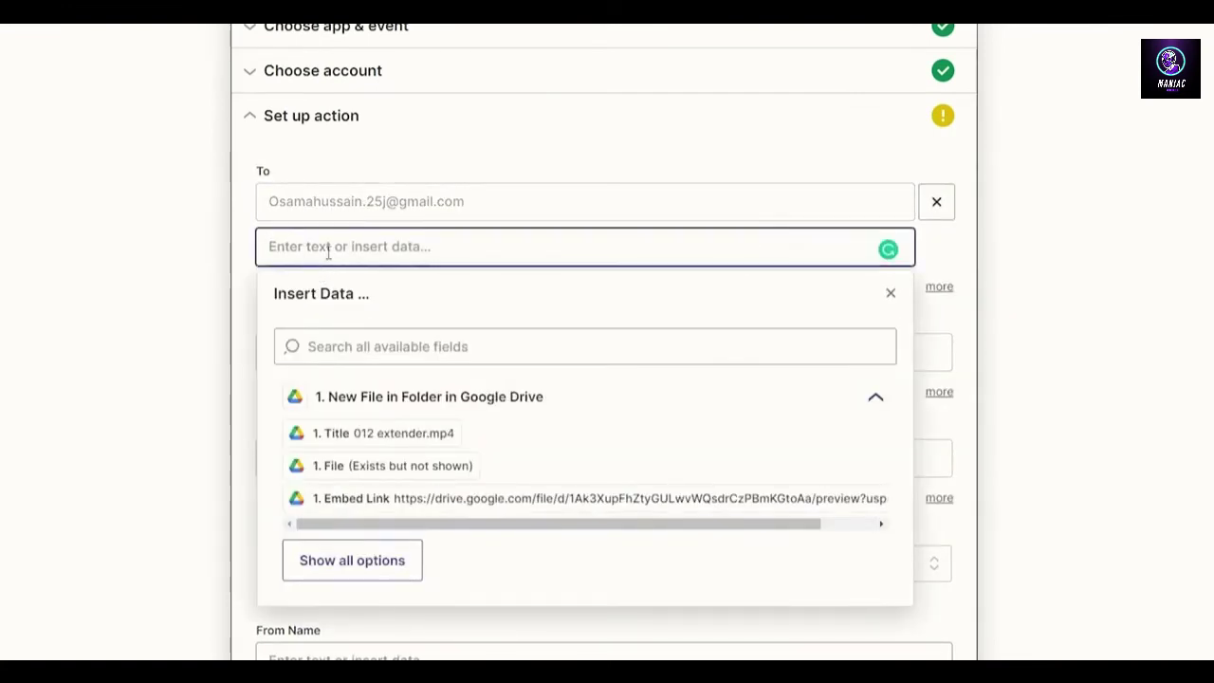
{"action": "left_click", "coordinate": [392, 399]}
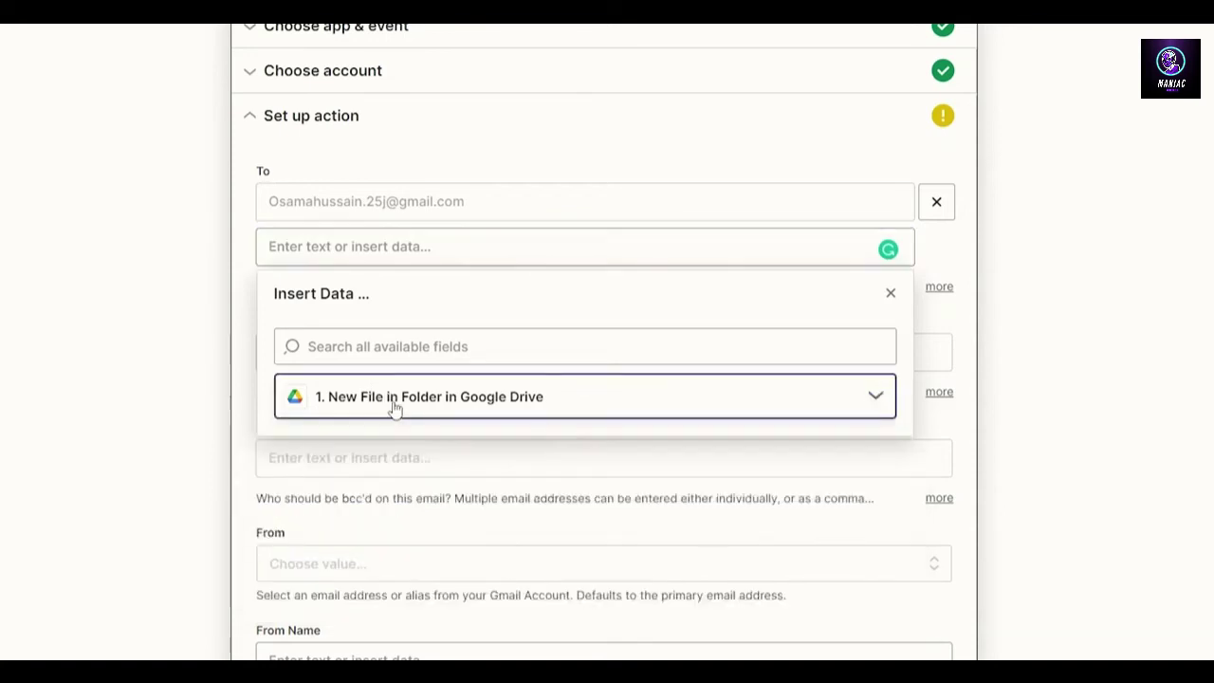
{"action": "type", "text": "file uploaded"}
- Set the From address to the connected account and enter the sender's display name
{"action": "scroll", "coordinate": [317, 396], "scroll_direction": "down", "scroll_amount": 5}
{"action": "left_click", "coordinate": [321, 392]}
{"action": "left_click", "coordinate": [366, 578]}
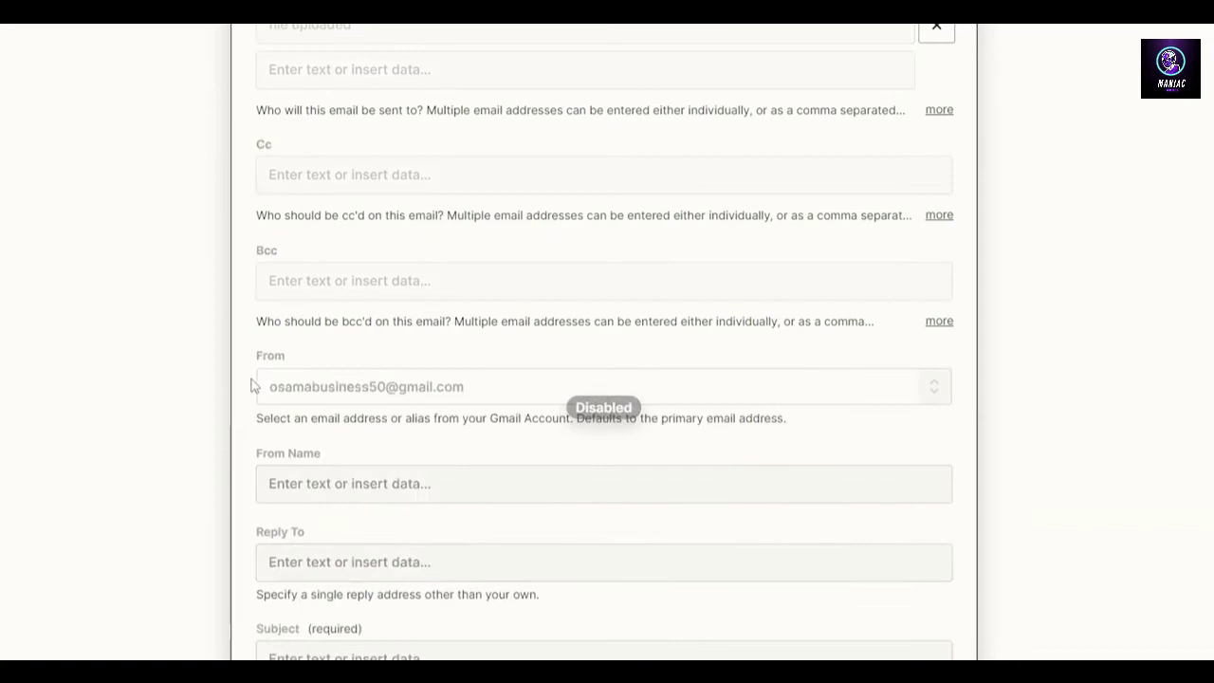
{"action": "scroll", "coordinate": [284, 384], "scroll_direction": "down", "scroll_amount": 3}
{"action": "left_click", "coordinate": [325, 379]}
{"action": "type", "text": "Os"}
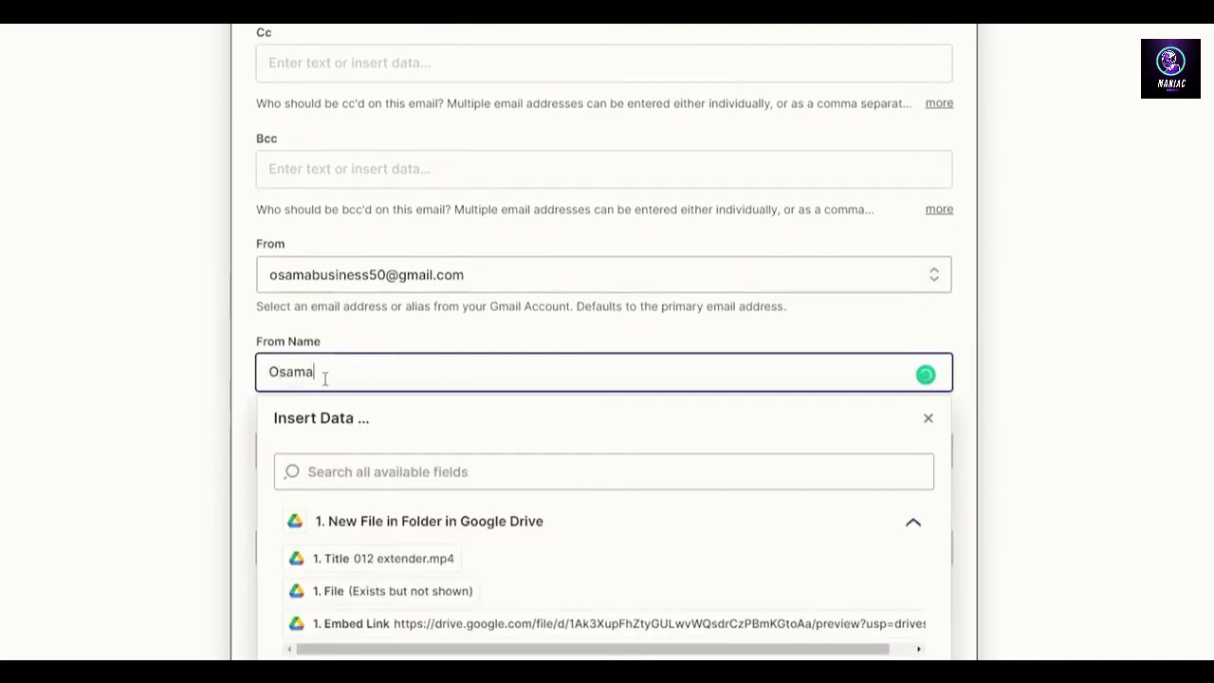
{"action": "type", "text": "ama"}
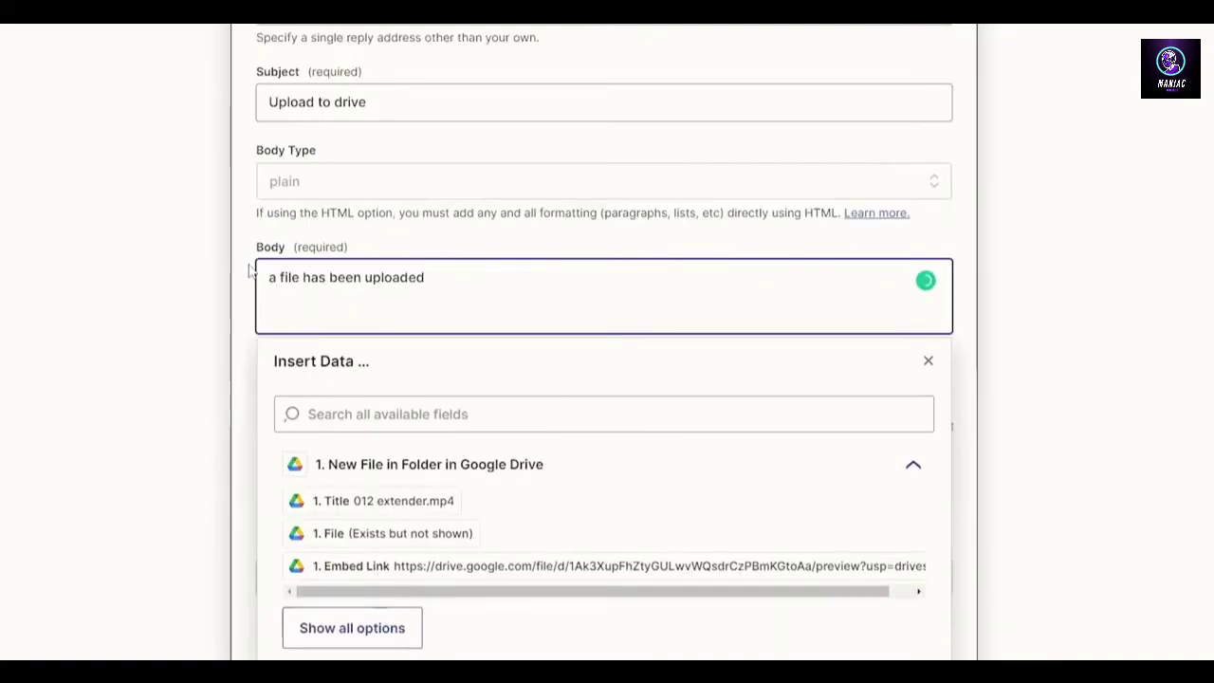
{"action": "left_click", "coordinate": [250, 271]}
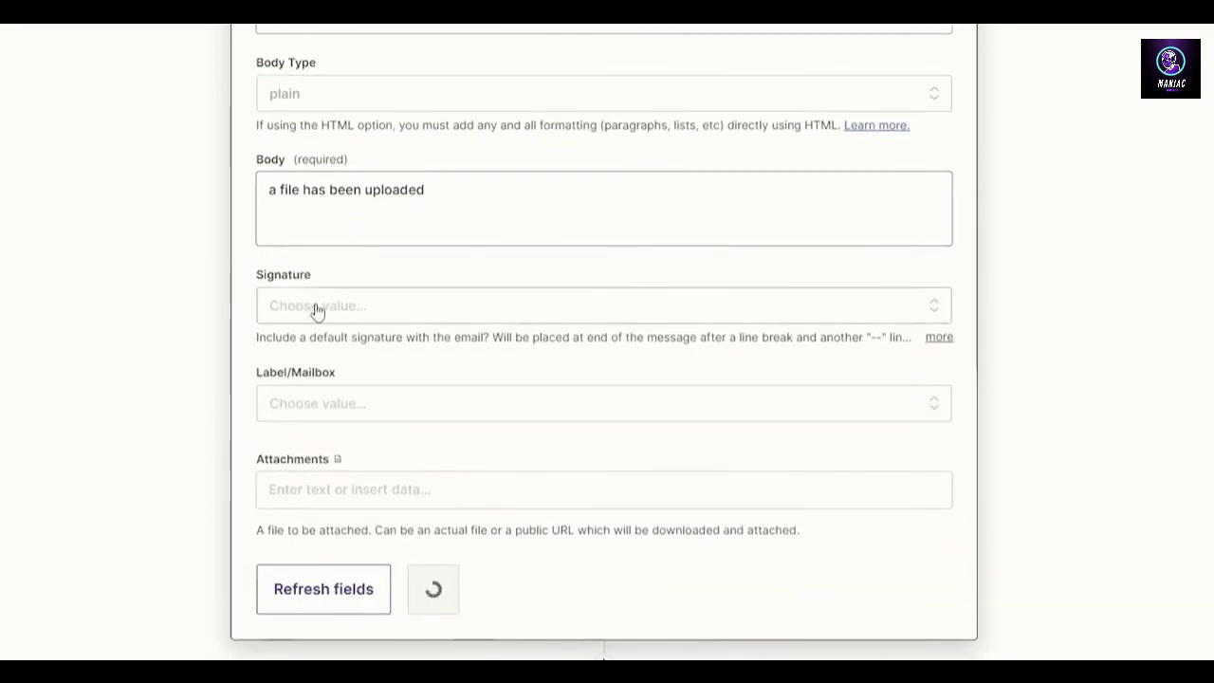
- Review the signature options and finish the email setup, moving to testing
{"action": "left_click", "coordinate": [361, 310]}
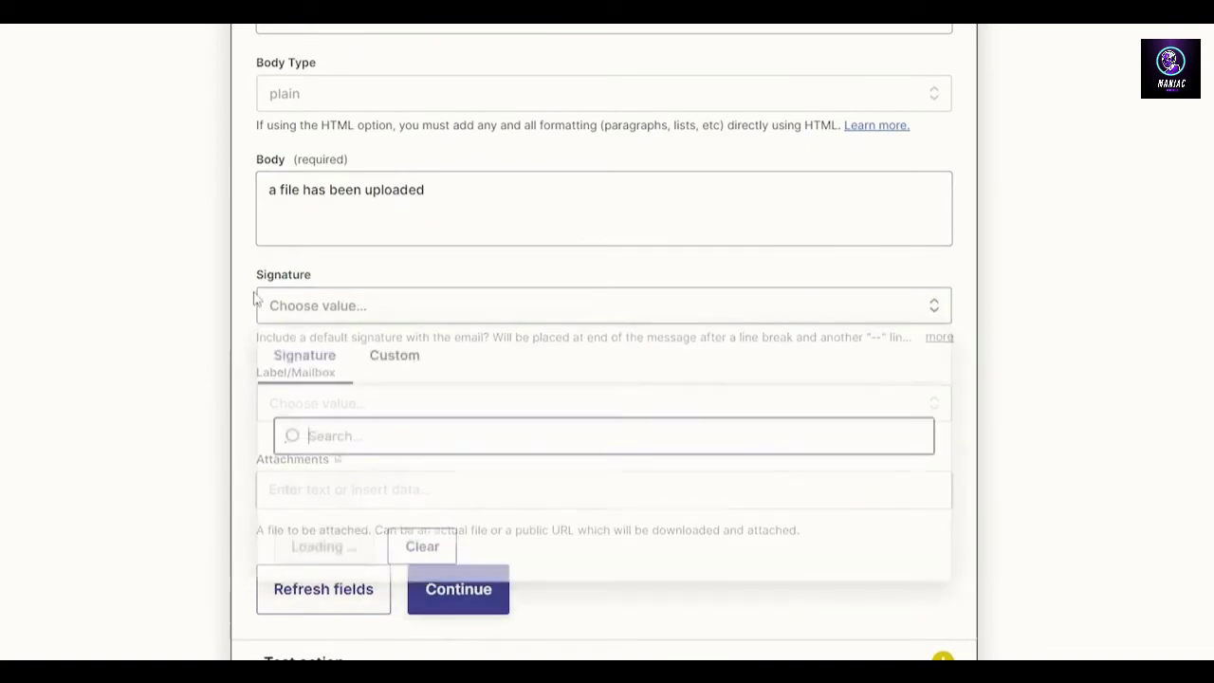
{"action": "scroll", "coordinate": [253, 299], "scroll_direction": "down", "scroll_amount": 1}
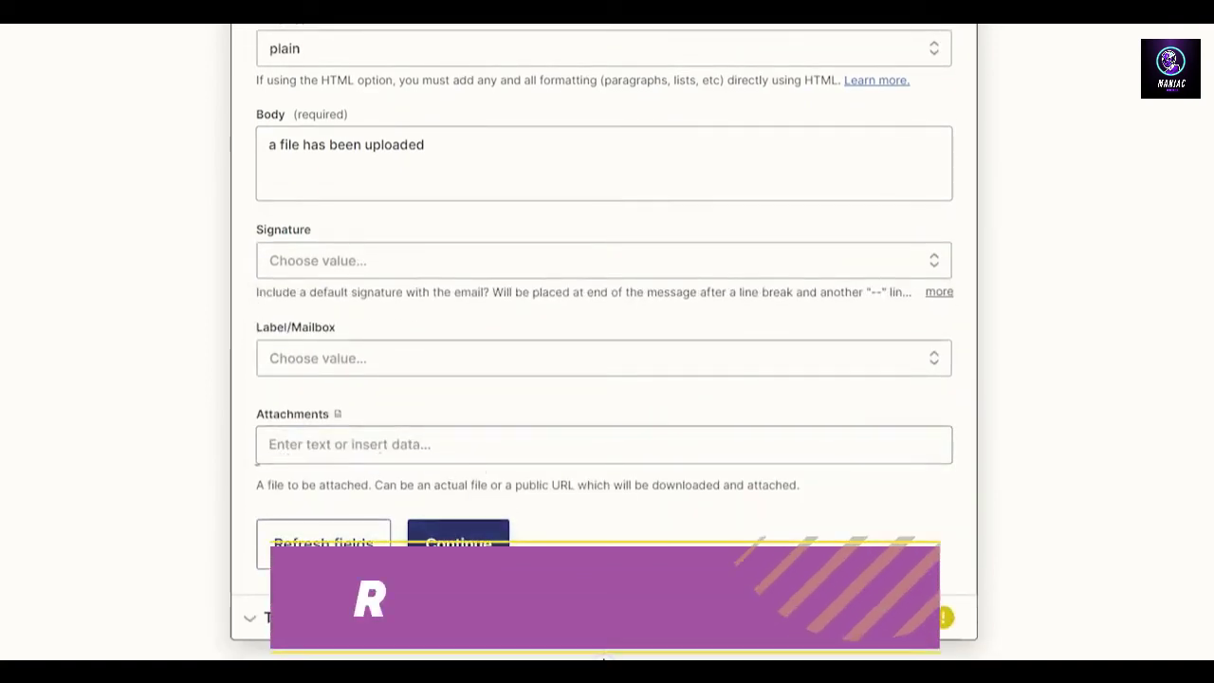
{"action": "left_click", "coordinate": [446, 557]}
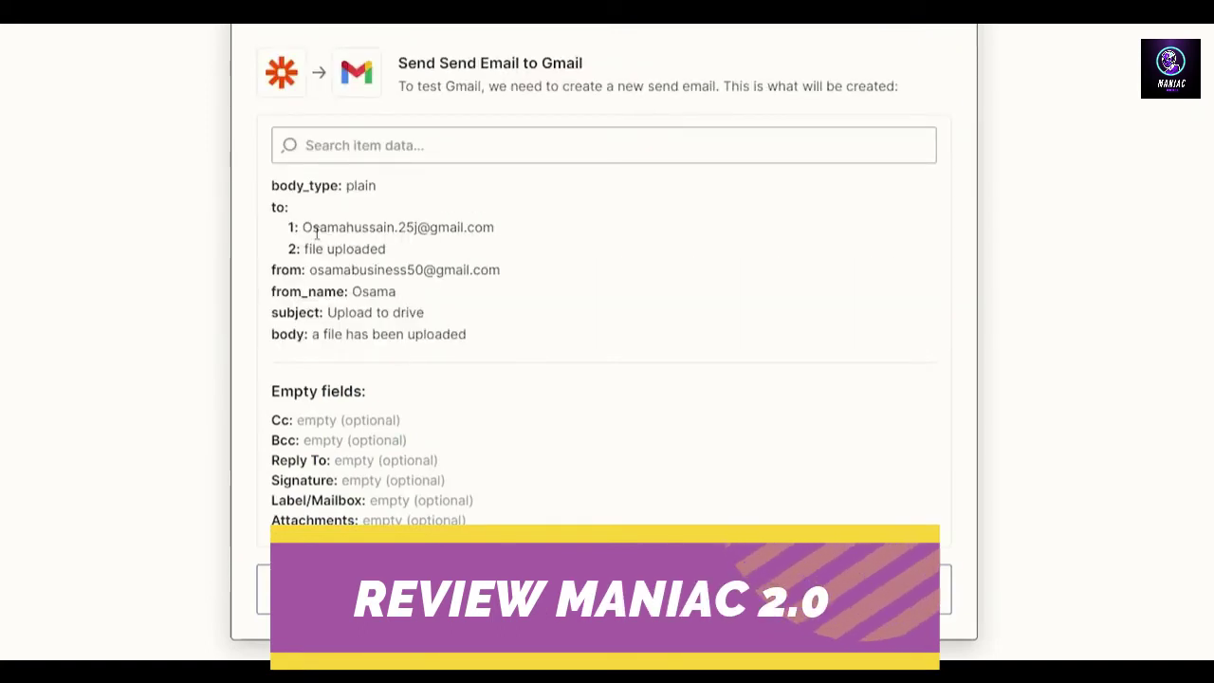
- Send the test email and verify the 'Upload to drive' message arrived in the Gmail inbox
{"action": "left_click", "coordinate": [603, 587]}
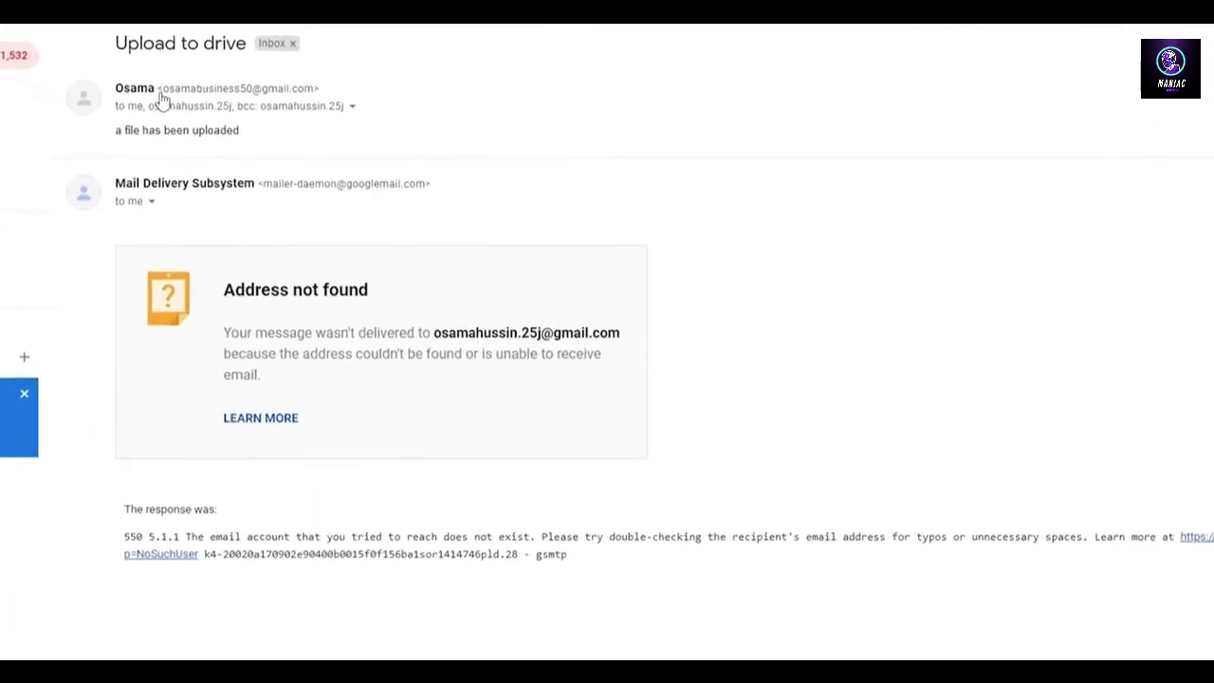
{"action": "left_click_drag", "start_coordinate": [187, 80], "coordinate": [231, 79]}
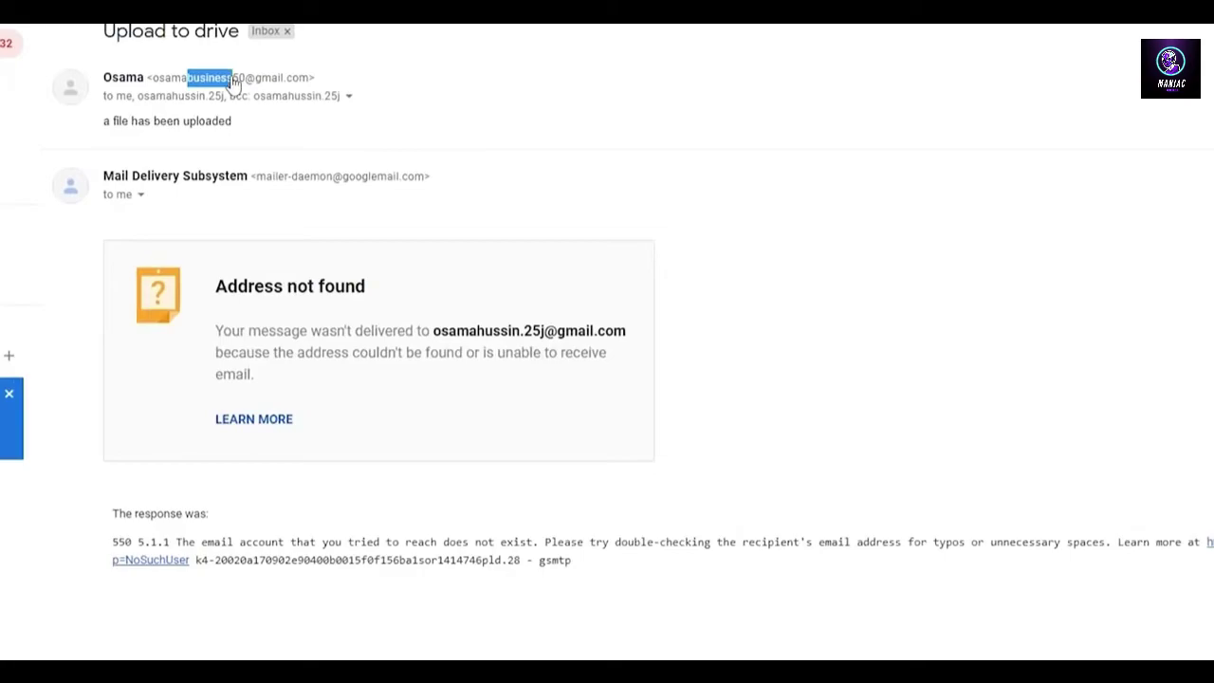
{"action": "left_click_drag", "start_coordinate": [142, 97], "coordinate": [227, 96]}
{"action": "left_click", "coordinate": [601, 127]}
{"action": "left_click", "coordinate": [601, 127]}
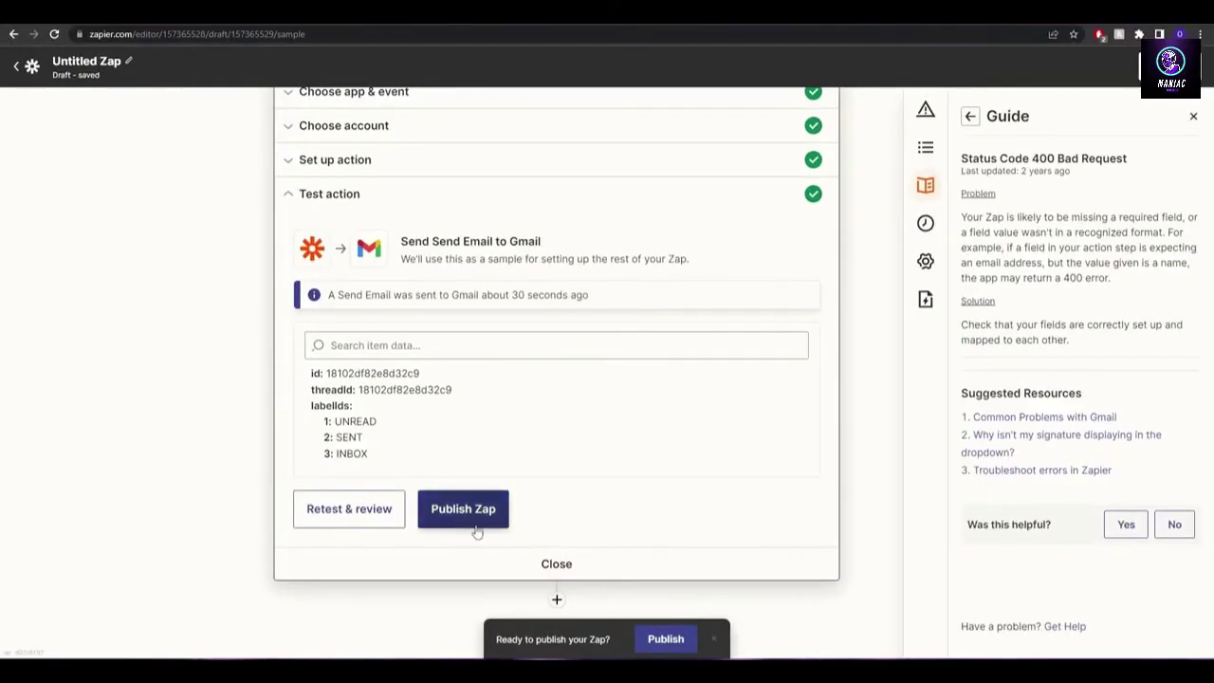
{"action": "scroll", "coordinate": [761, 554], "scroll_direction": "up", "scroll_amount": 2}
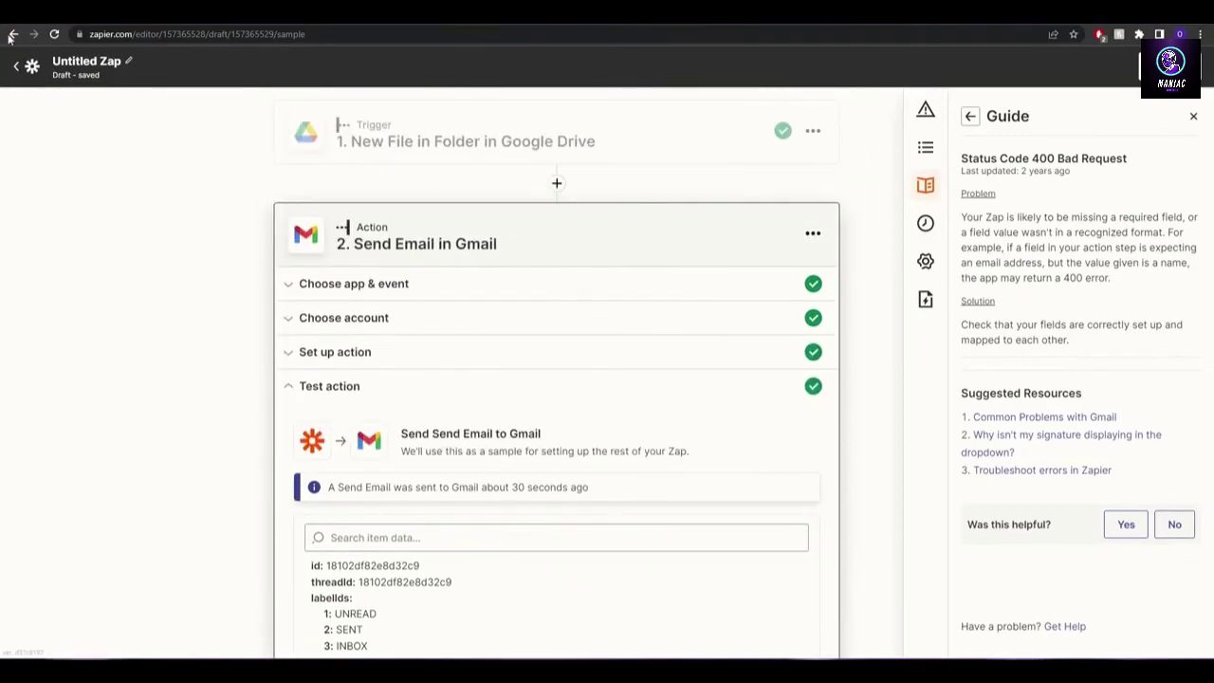
- Exit the zap editor and discard the unpublished Drive-to-Gmail draft
{"action": "left_click", "coordinate": [17, 66]}
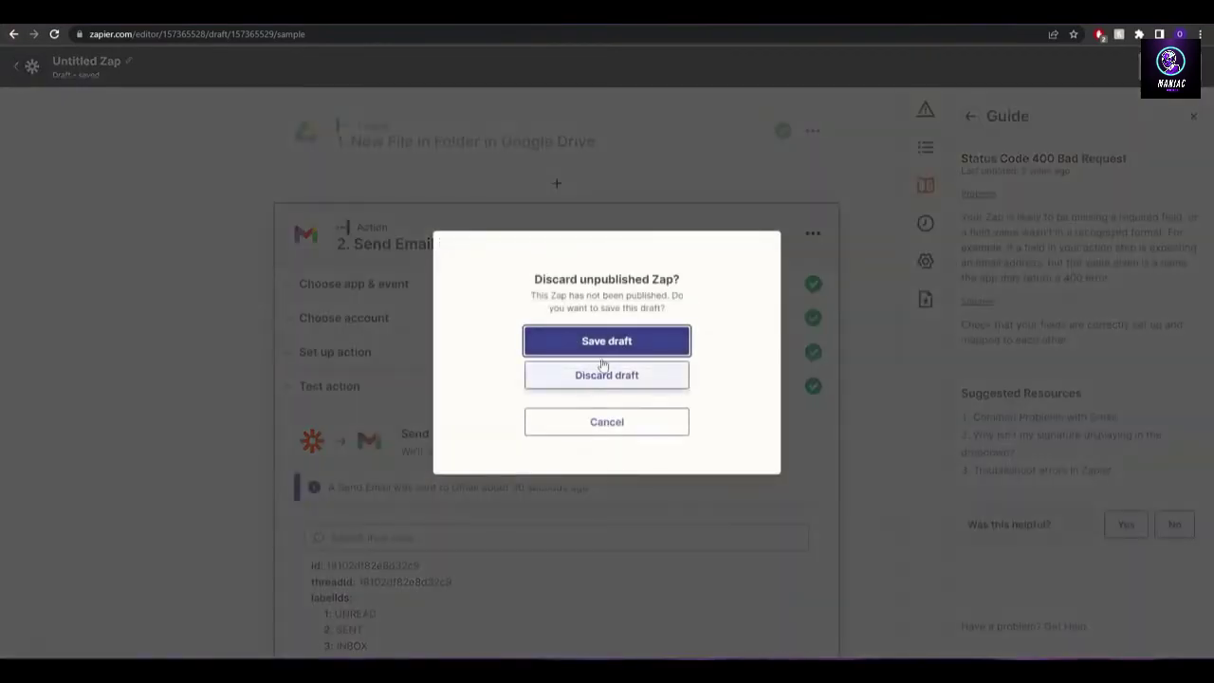
{"action": "left_click", "coordinate": [616, 384]}
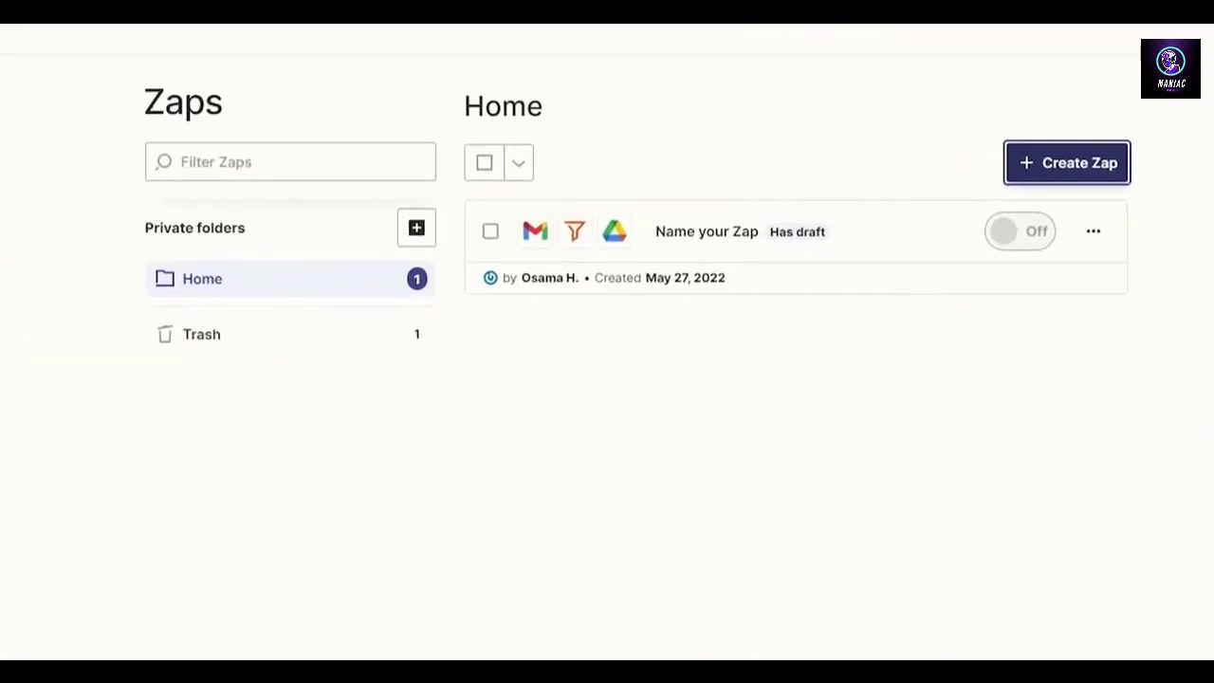
- Start a new zap, searching 'hubspot' to set HubSpot's New Contact as the trigger
{"action": "left_click", "coordinate": [1066, 162]}
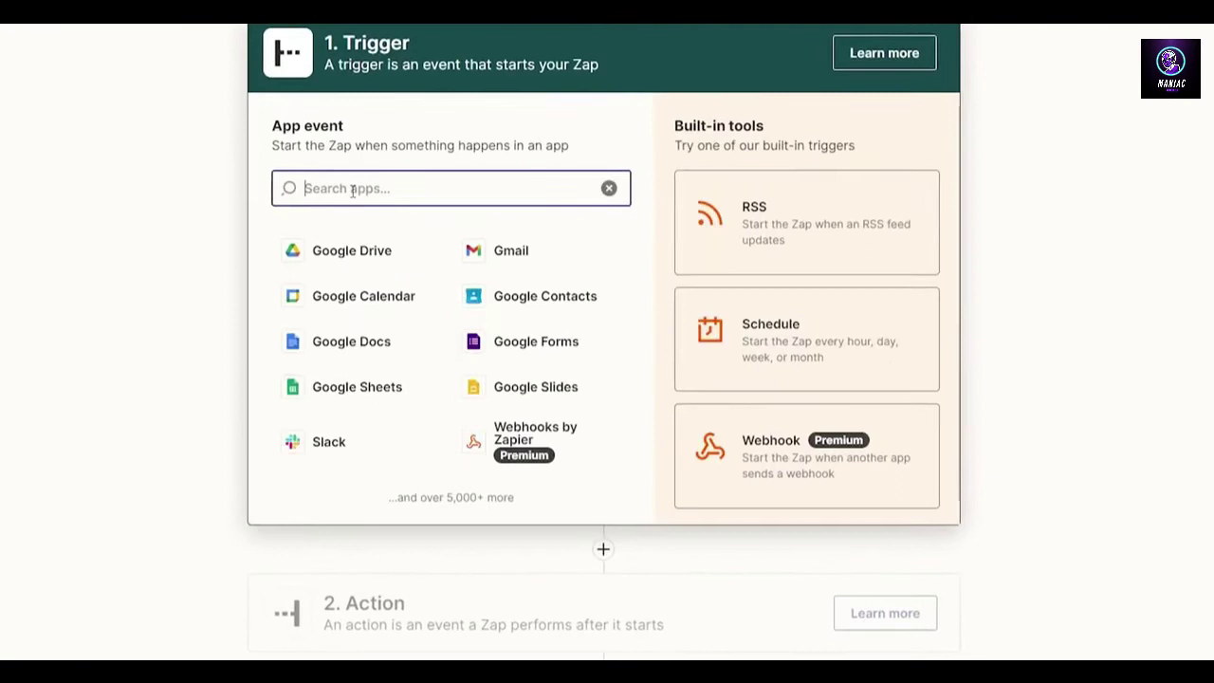
{"action": "type", "text": "hubspot"}
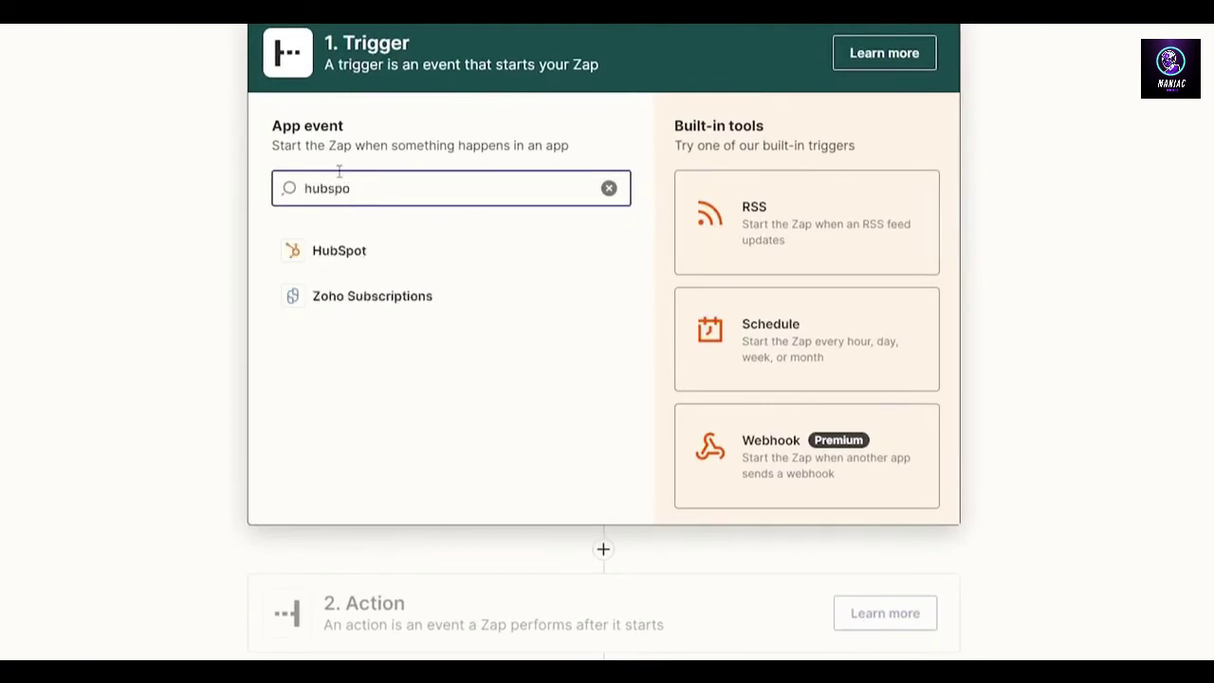
{"action": "left_click", "coordinate": [347, 260]}
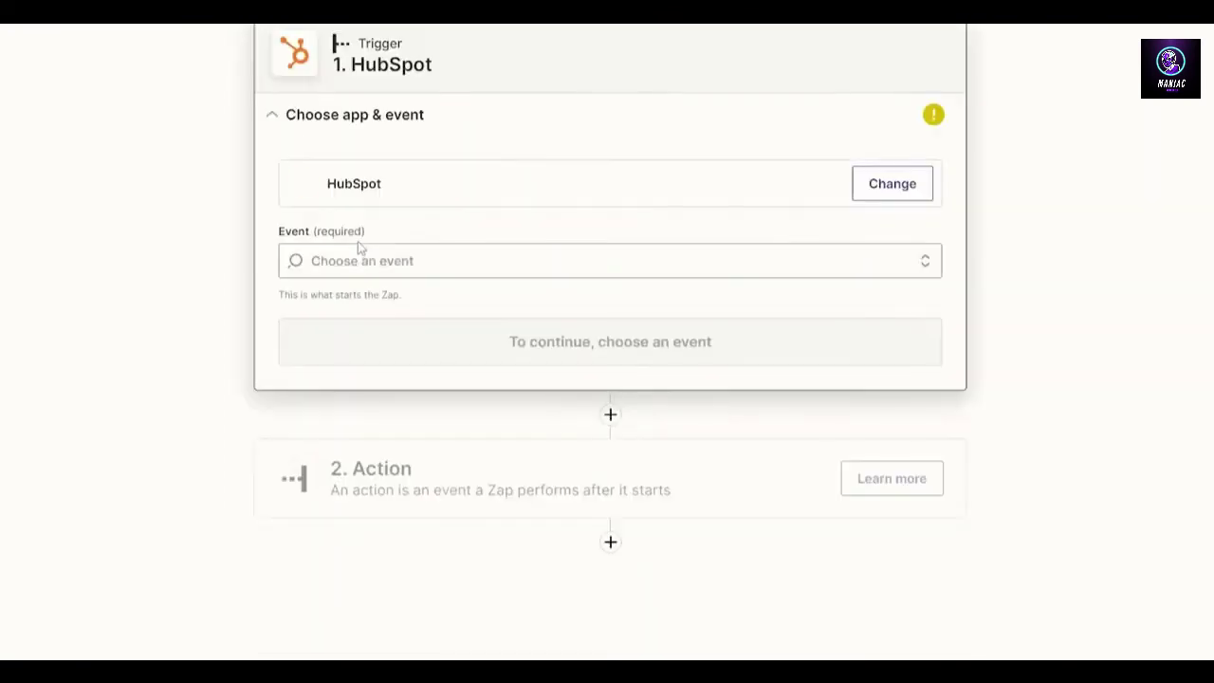
{"action": "left_click", "coordinate": [394, 266]}
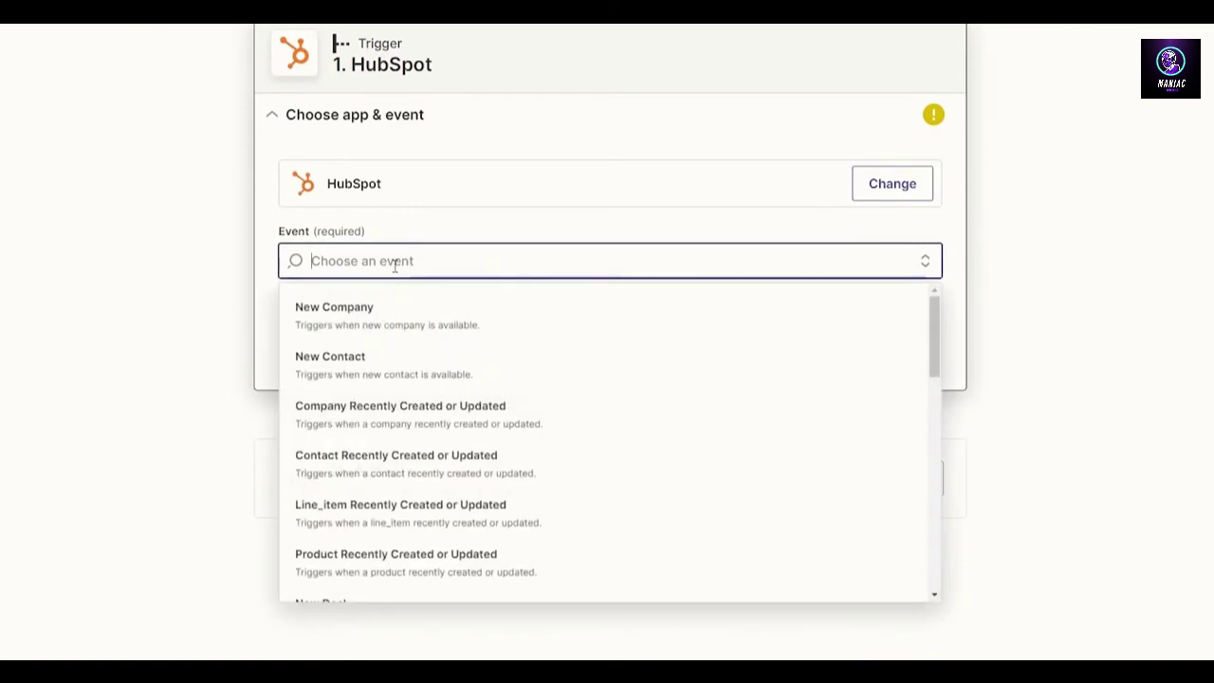
{"action": "left_click", "coordinate": [375, 359]}
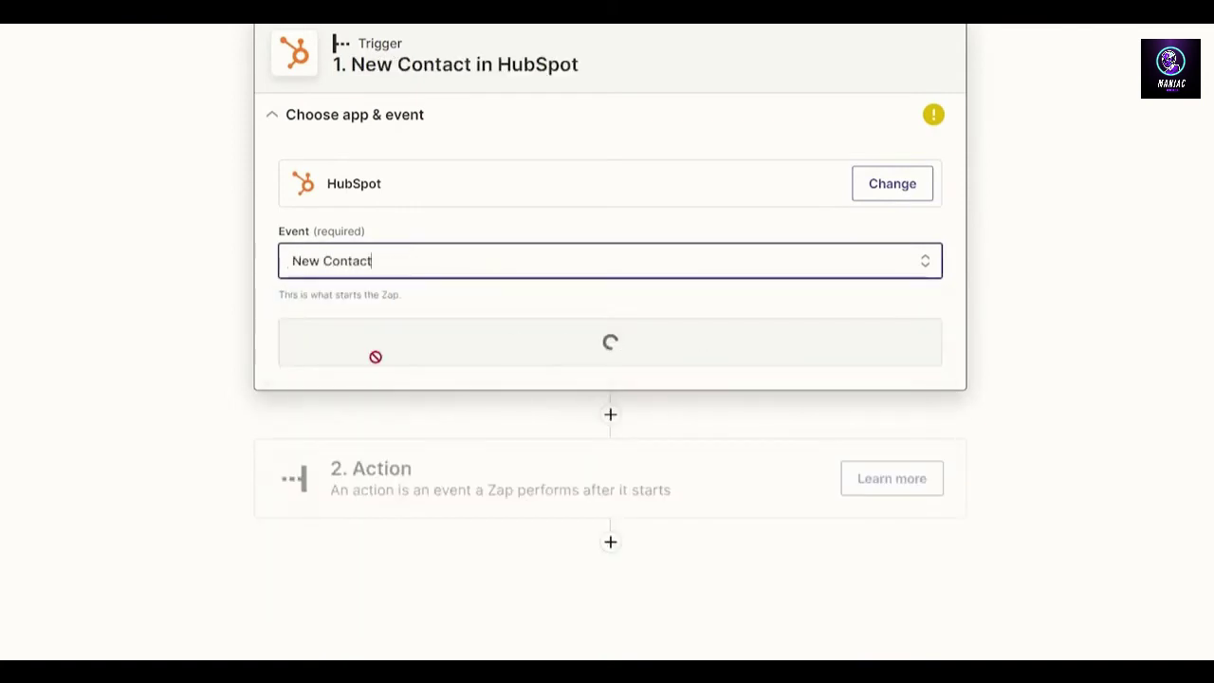
{"action": "left_click", "coordinate": [430, 350]}
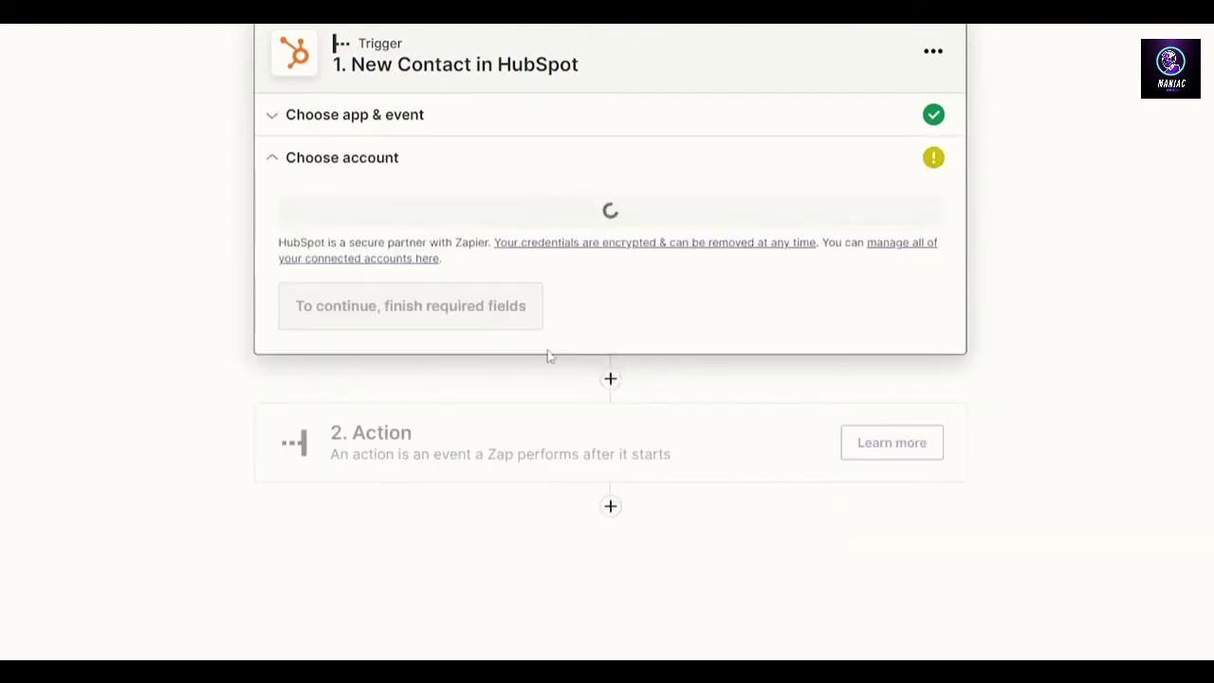
{"action": "left_click", "coordinate": [889, 226]}
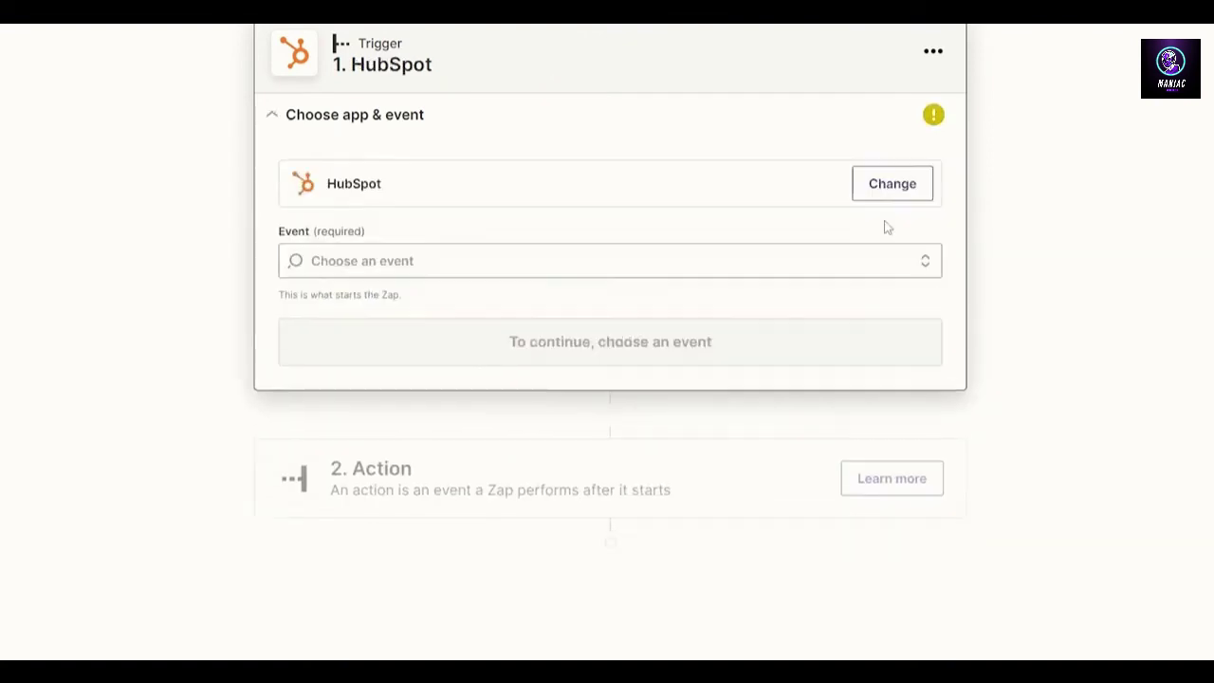
{"action": "left_click", "coordinate": [855, 271]}
{"action": "left_click", "coordinate": [678, 363]}
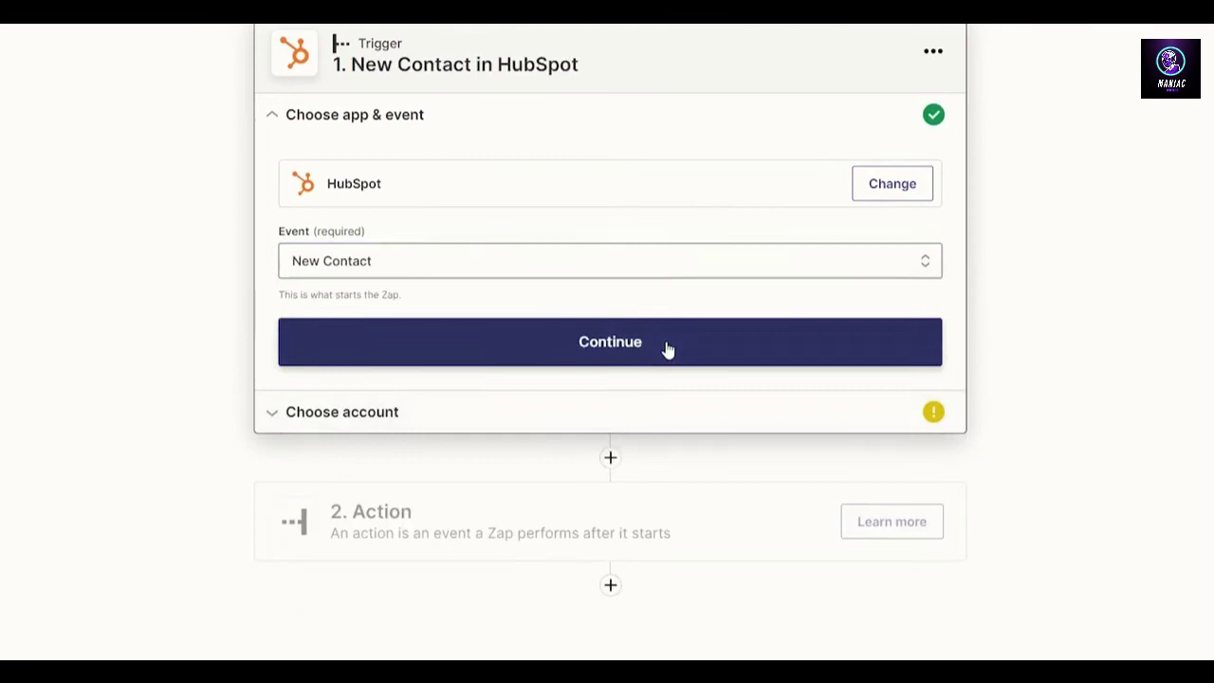
{"action": "left_click", "coordinate": [667, 347]}
- Sign in to HubSpot, pick the listed account, and grant Zapier access
{"action": "left_click", "coordinate": [889, 236]}
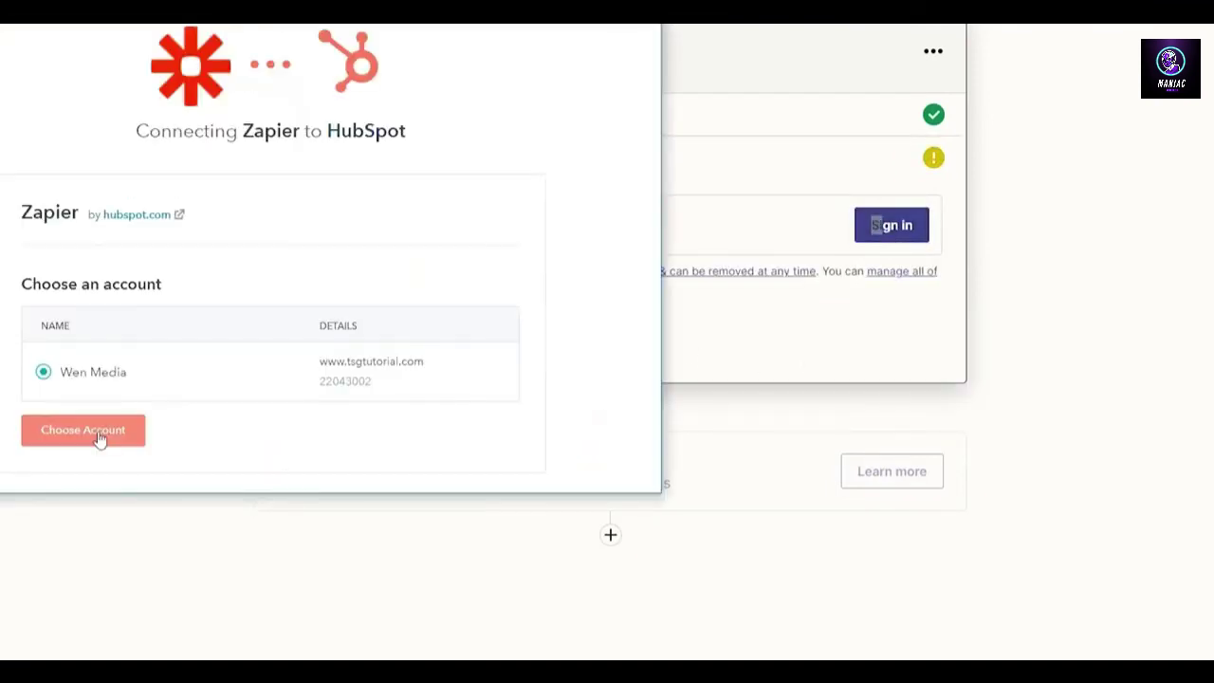
{"action": "left_click", "coordinate": [114, 432]}
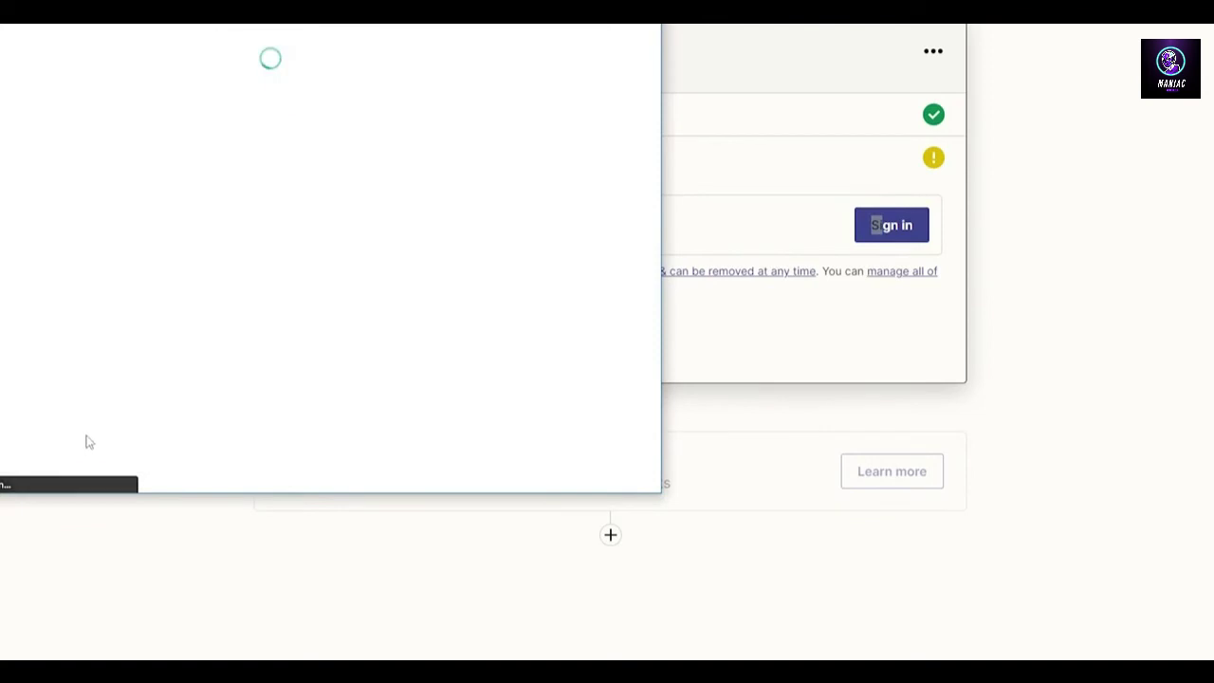
{"action": "scroll", "coordinate": [88, 422], "scroll_direction": "down", "scroll_amount": 10}
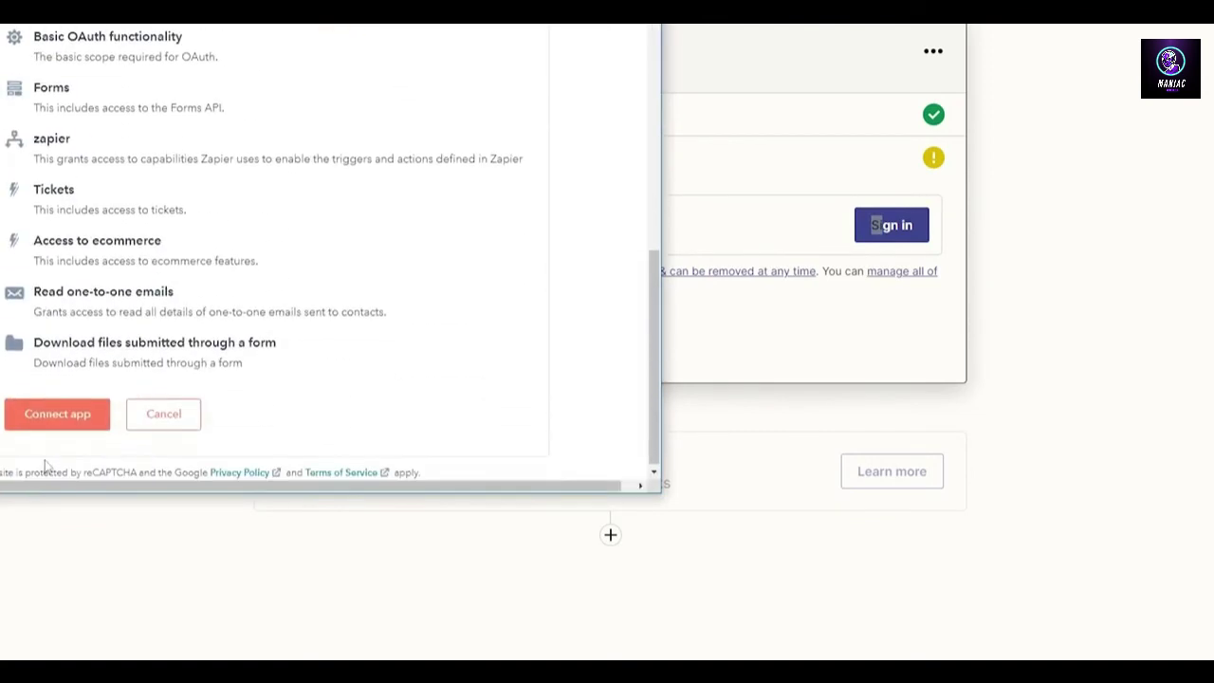
{"action": "left_click", "coordinate": [59, 413]}
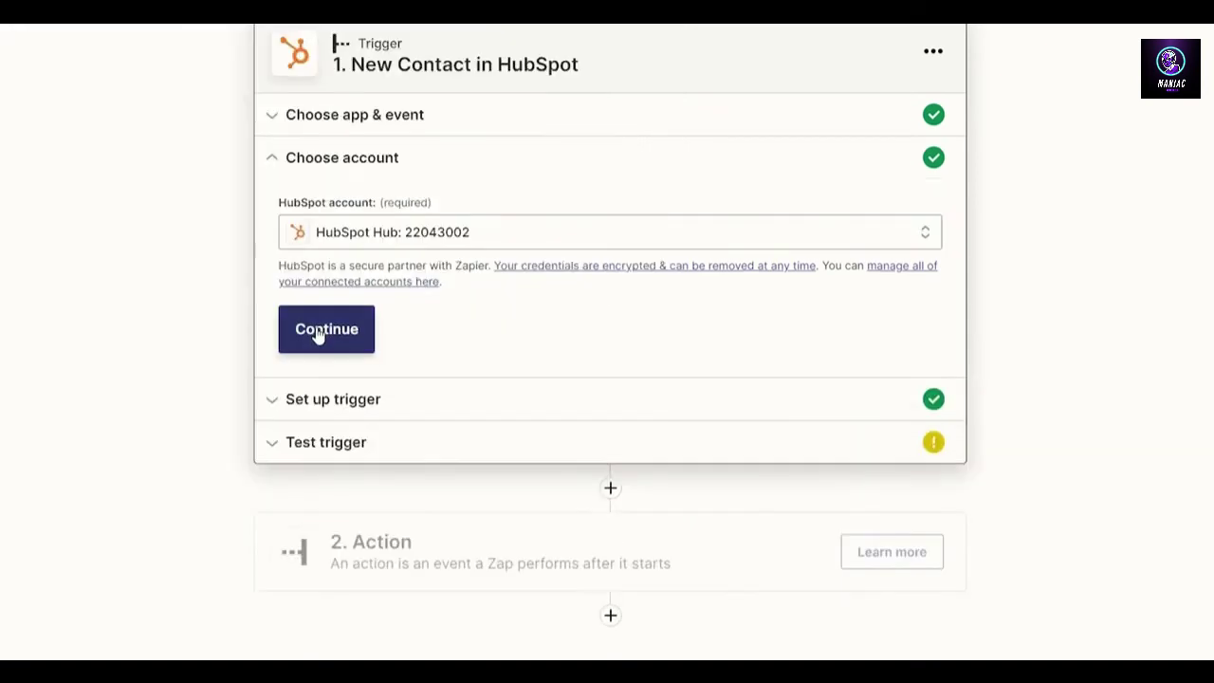
- Confirm the HubSpot account and complete trigger setup without extra contact properties
{"action": "left_click", "coordinate": [319, 333]}
{"action": "scroll", "coordinate": [346, 284], "scroll_direction": "down", "scroll_amount": 1}
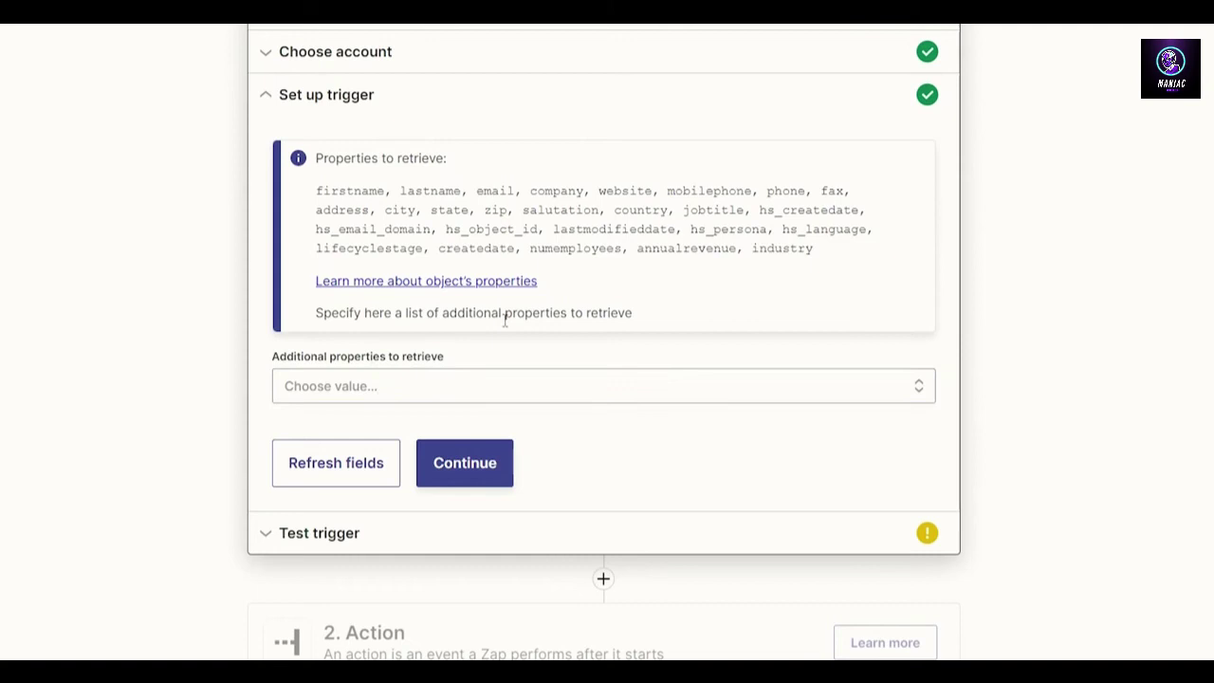
{"action": "left_click", "coordinate": [461, 398]}
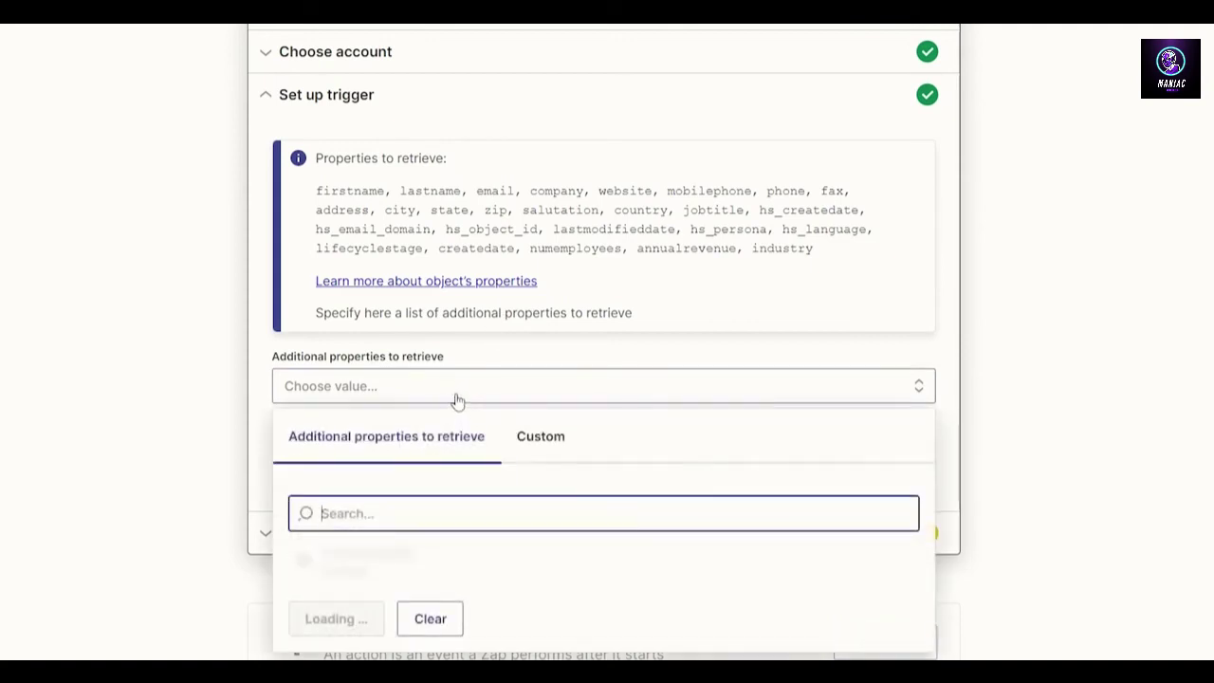
{"action": "left_click", "coordinate": [483, 352]}
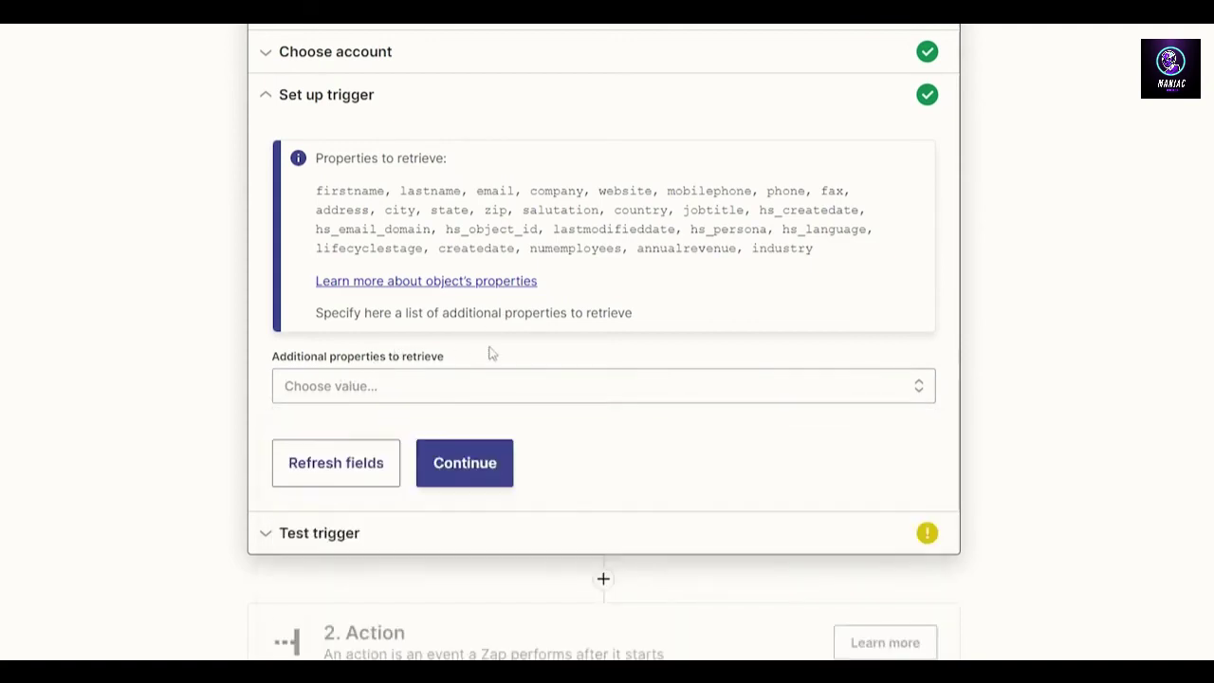
{"action": "left_click", "coordinate": [462, 462]}
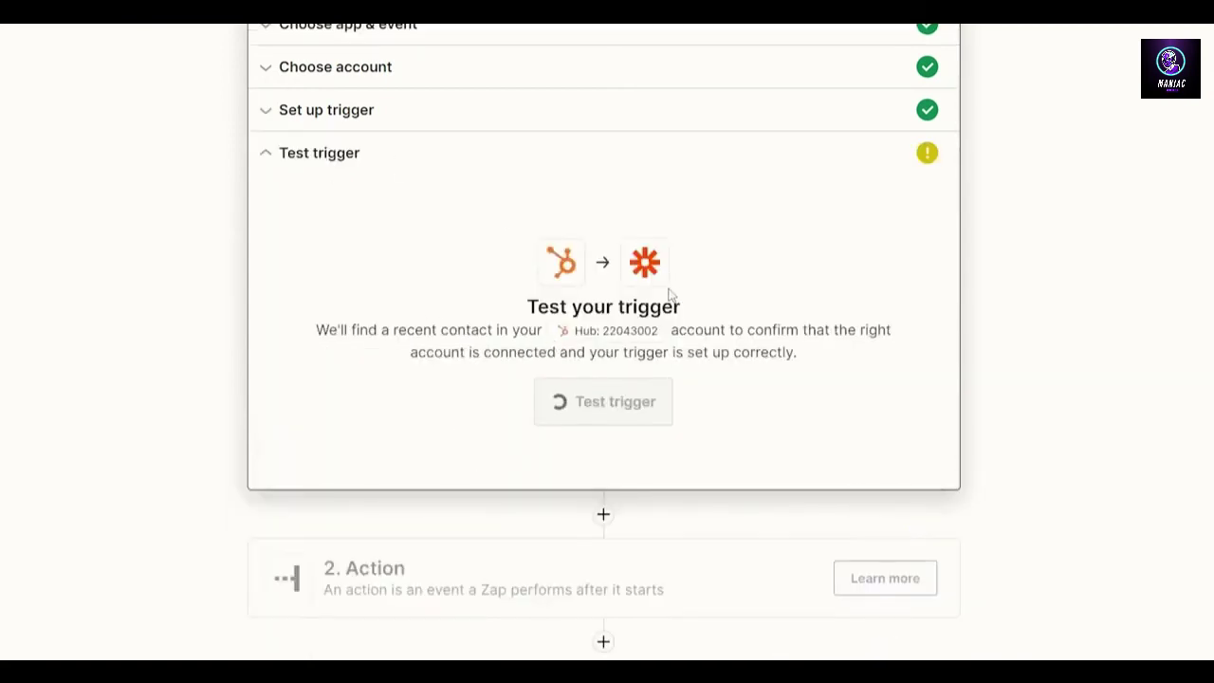
- Skip the trigger test so example contact data is used, then proceed to the action
{"action": "left_click", "coordinate": [607, 408]}
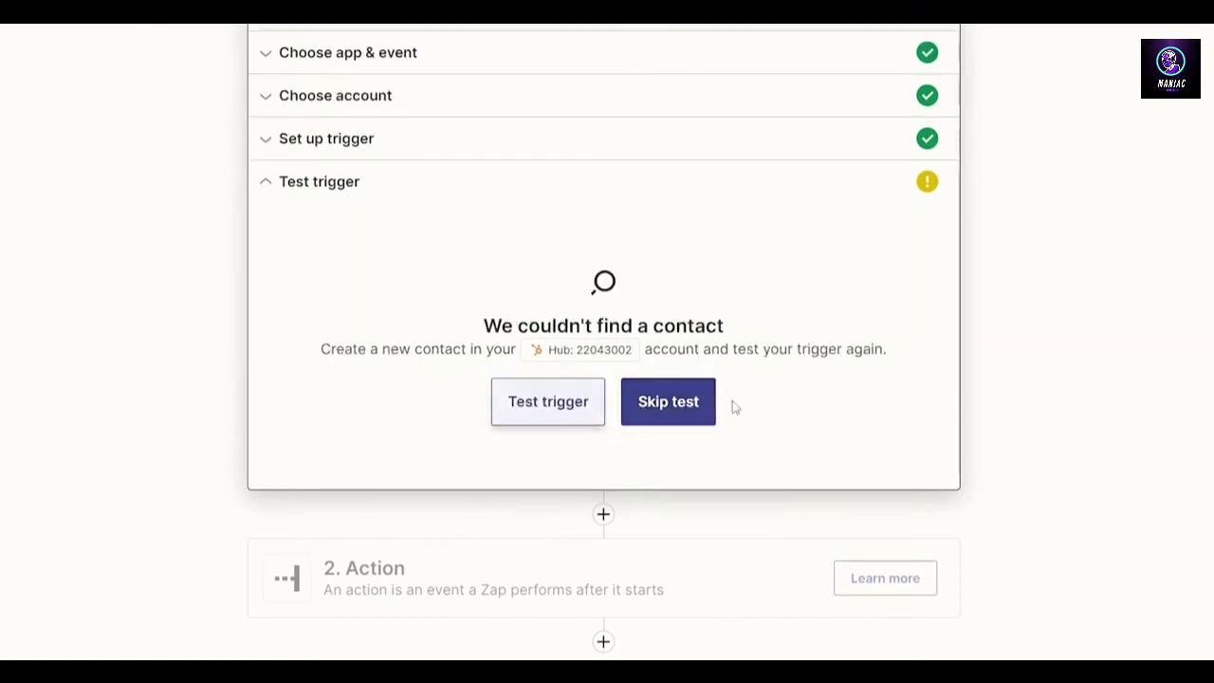
{"action": "left_click", "coordinate": [678, 410]}
{"action": "left_click", "coordinate": [683, 378]}
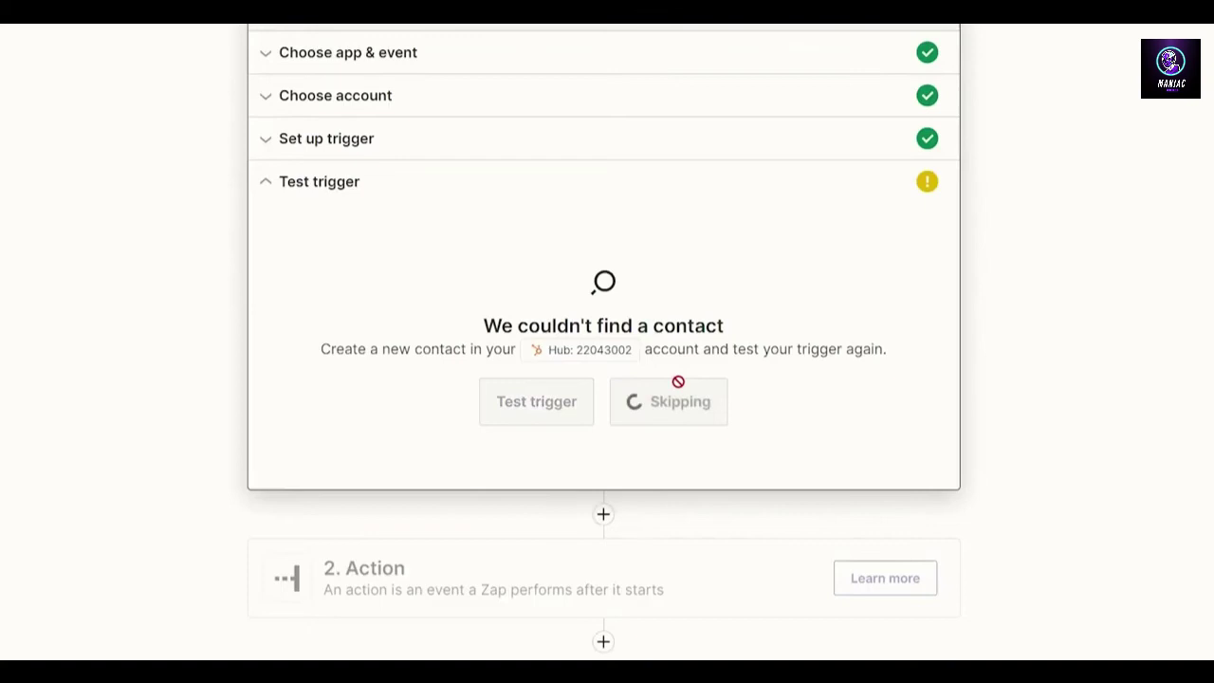
{"action": "scroll", "coordinate": [450, 402], "scroll_direction": "down", "scroll_amount": 4}
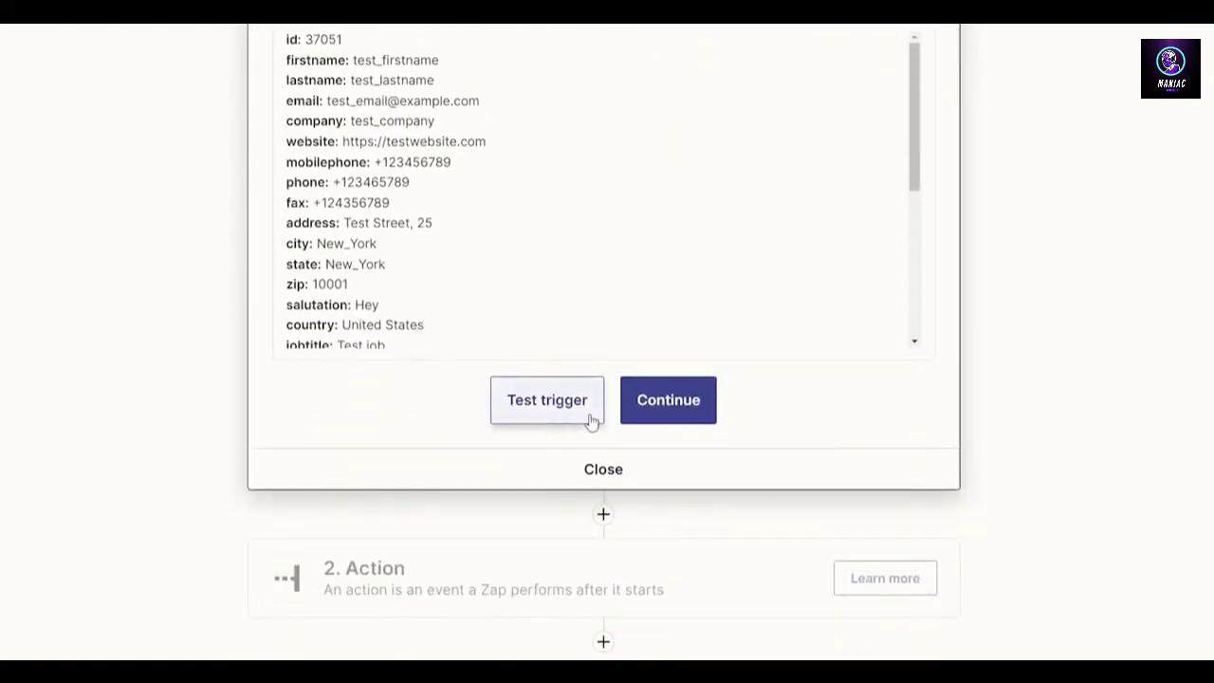
{"action": "left_click", "coordinate": [641, 419]}
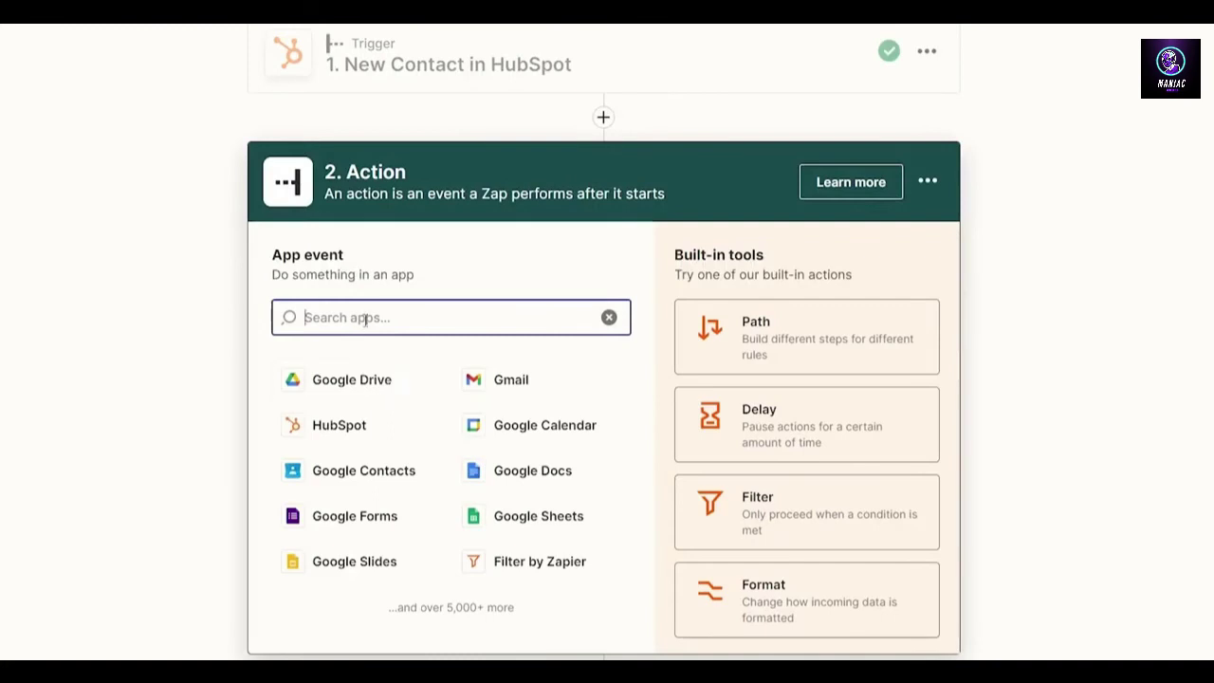
- Search 'sales' to pick Salesforce as the action app with the Create Contact event
{"action": "type", "text": "sales"}
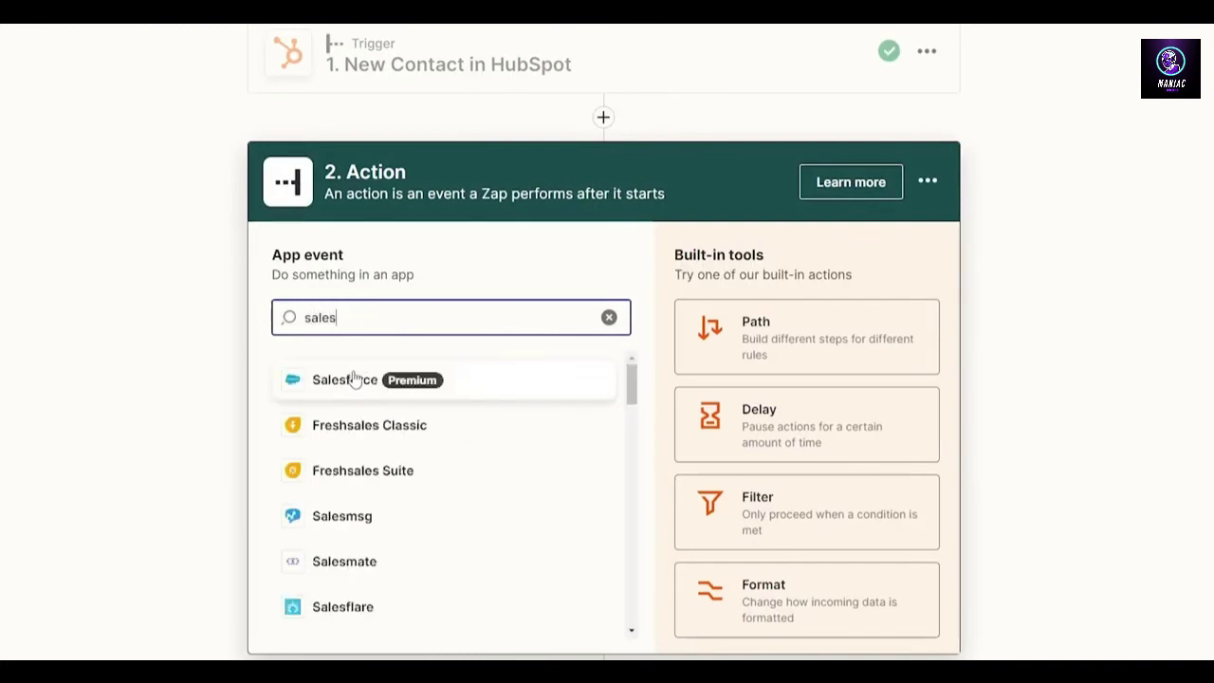
{"action": "left_click", "coordinate": [442, 386]}
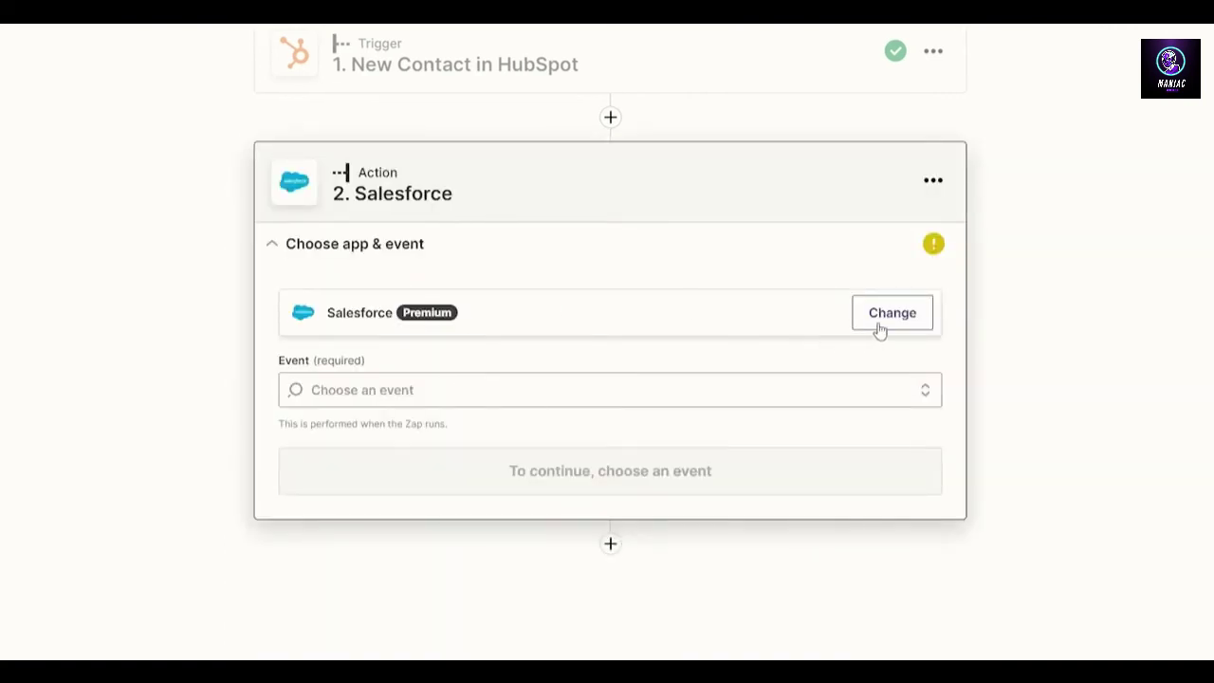
{"action": "left_click", "coordinate": [599, 394]}
{"action": "scroll", "coordinate": [503, 507], "scroll_direction": "down", "scroll_amount": 2}
{"action": "scroll", "coordinate": [503, 508], "scroll_direction": "up", "scroll_amount": 4}
{"action": "scroll", "coordinate": [396, 485], "scroll_direction": "down", "scroll_amount": 2}
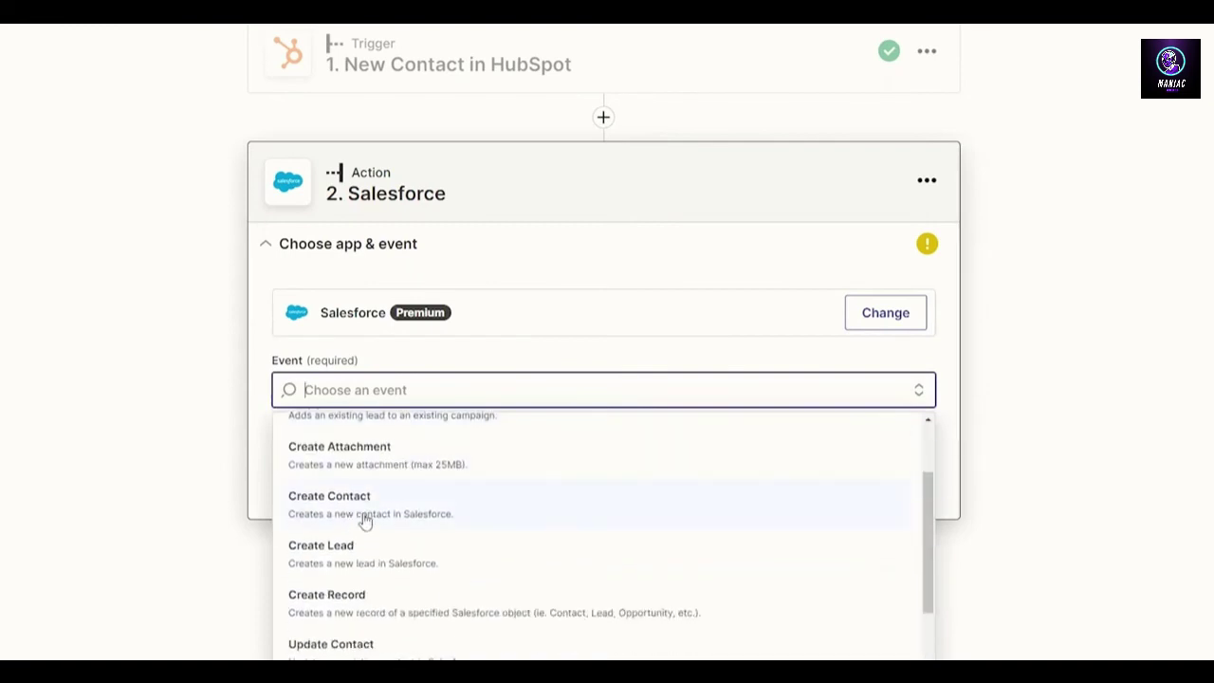
{"action": "left_click", "coordinate": [392, 513]}
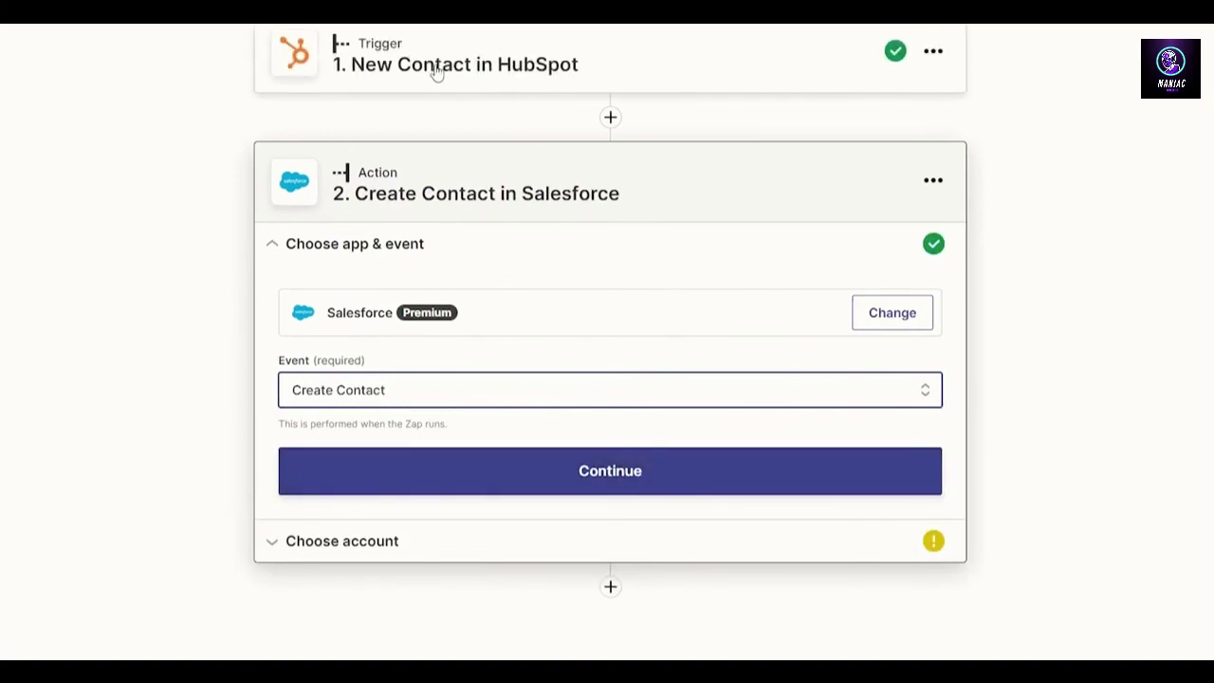
- Sign in to Salesforce, allow Zapier access, and keep the connected account for the action
{"action": "left_click", "coordinate": [531, 468]}
{"action": "left_click", "coordinate": [910, 369]}
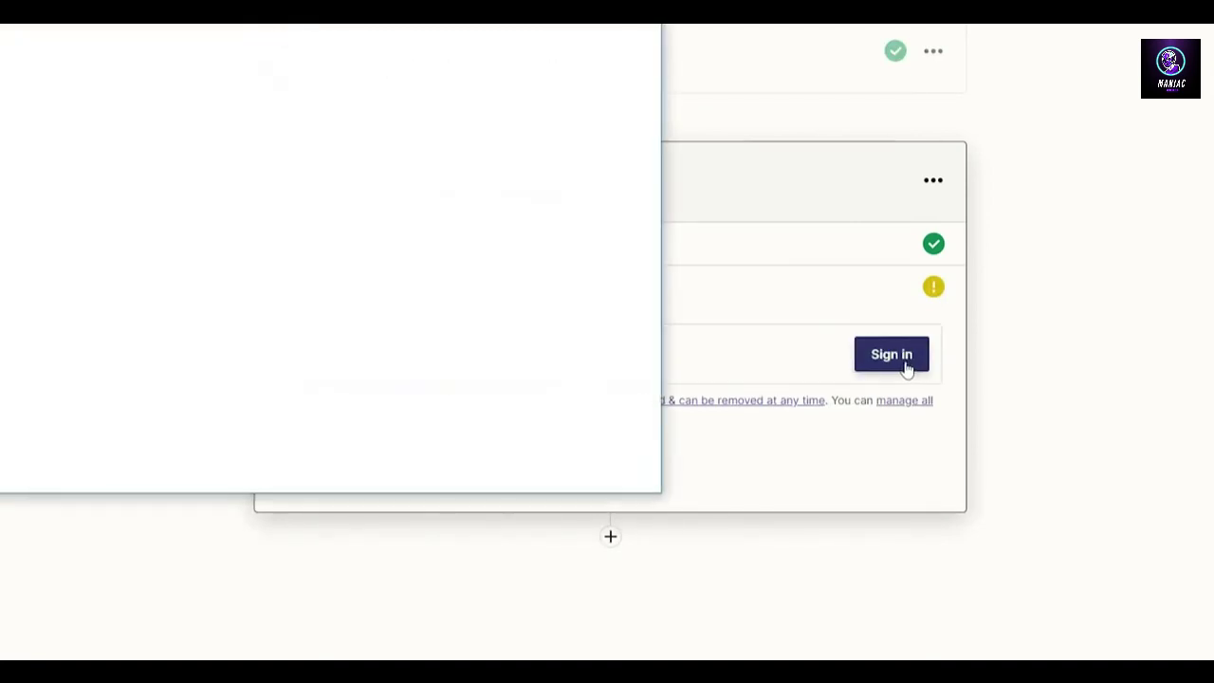
{"action": "left_click", "coordinate": [334, 388]}
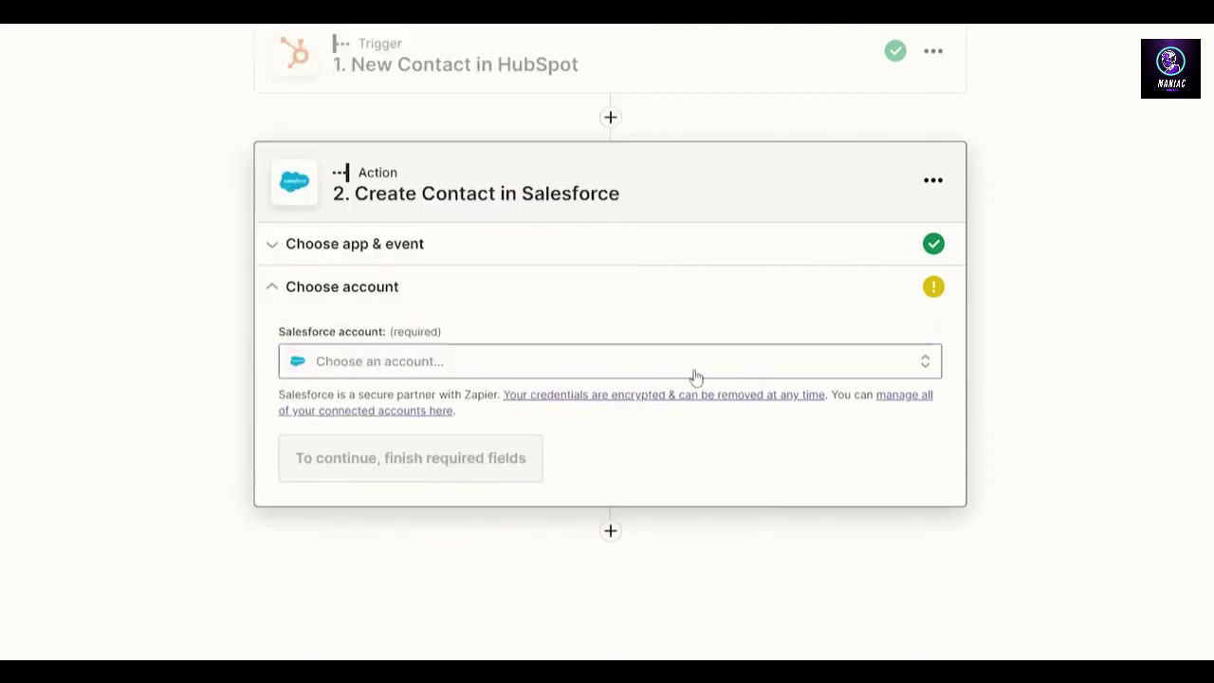
{"action": "left_click", "coordinate": [626, 366]}
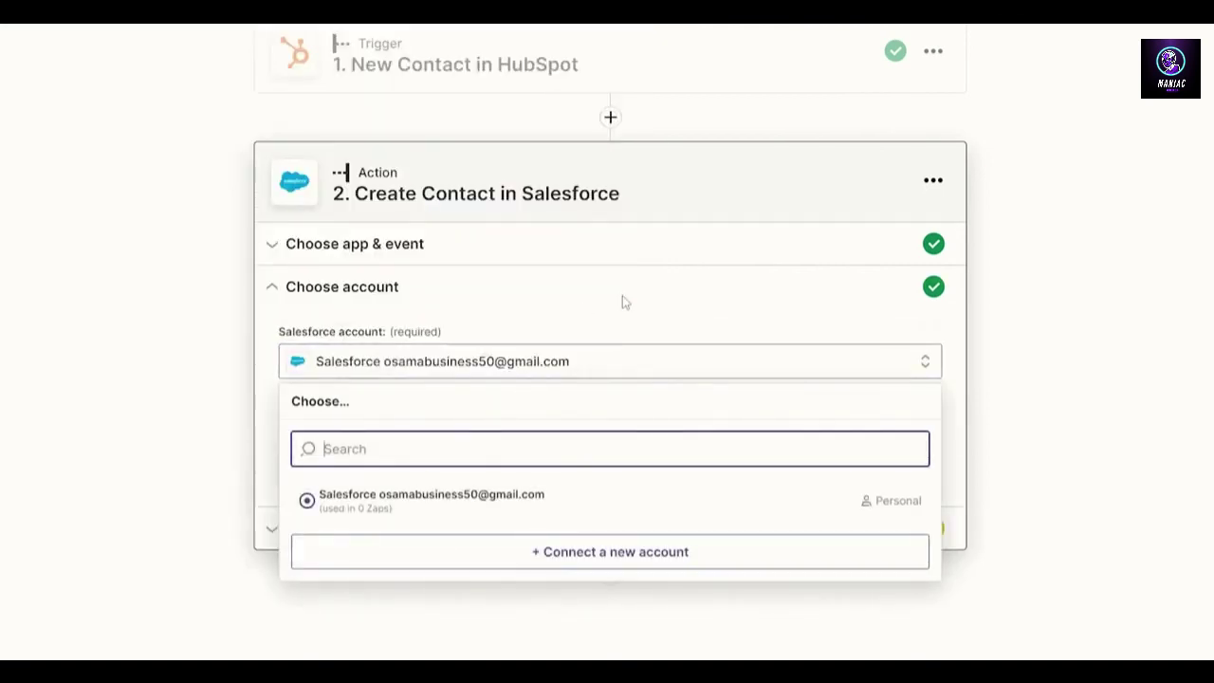
{"action": "left_click", "coordinate": [628, 319]}
{"action": "left_click", "coordinate": [328, 463]}
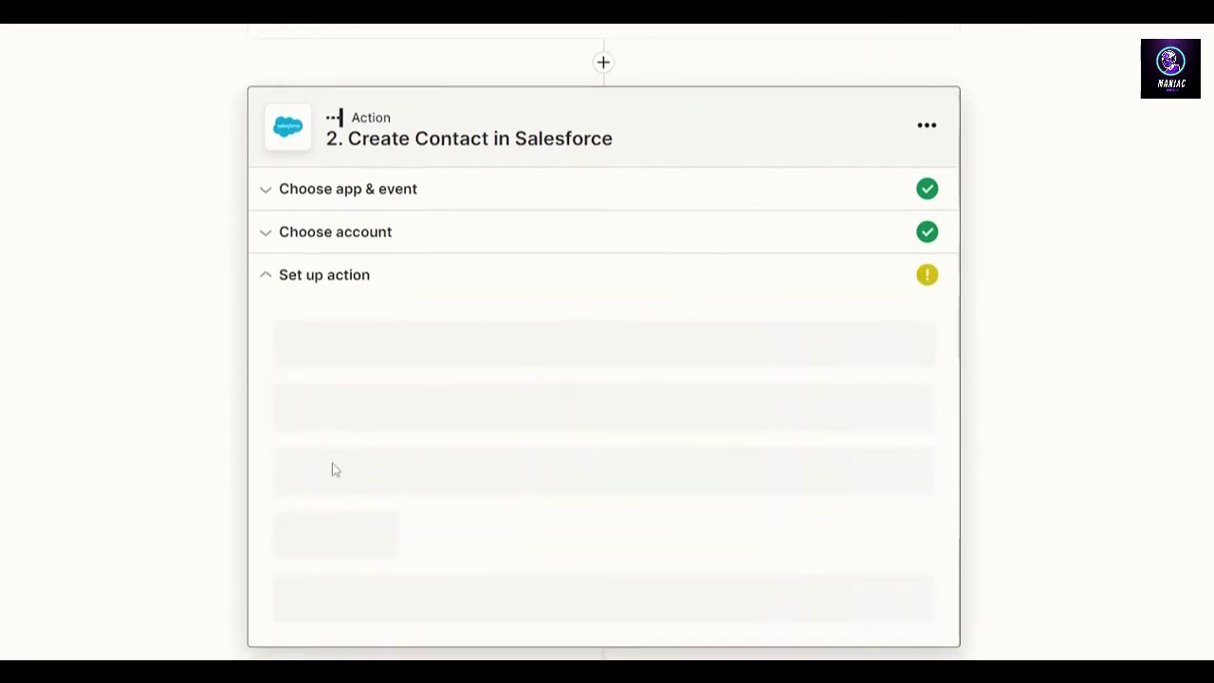
{"action": "scroll", "coordinate": [387, 333], "scroll_direction": "down", "scroll_amount": 1}
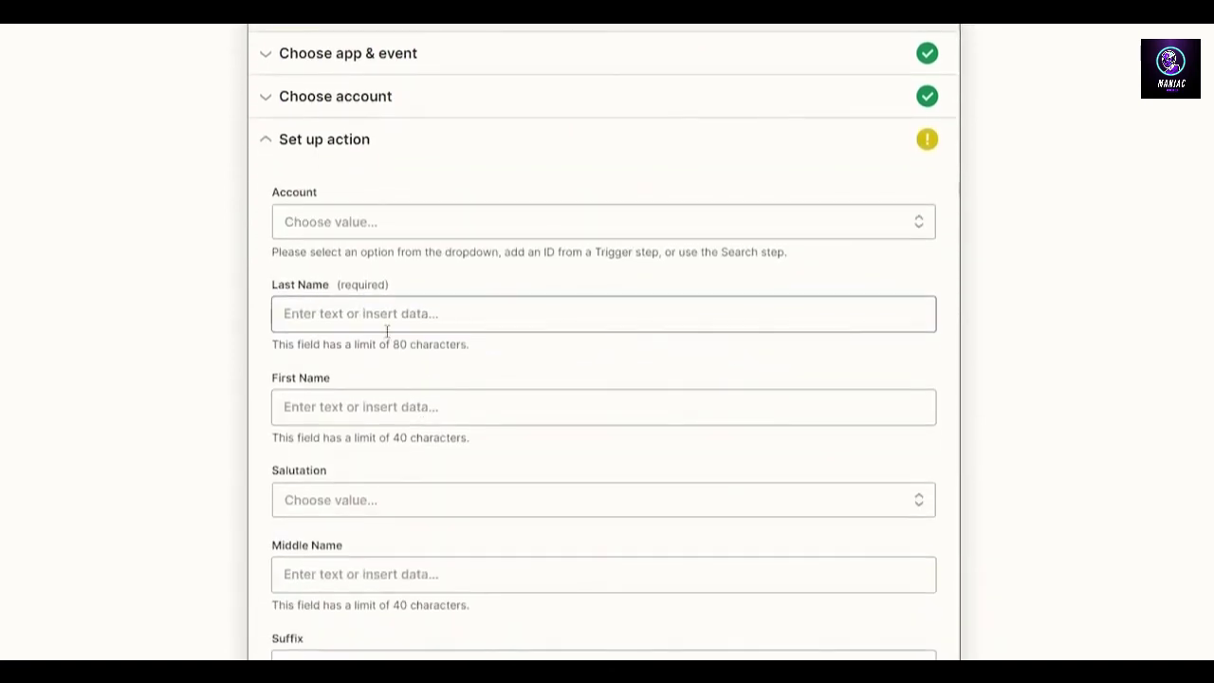
{"action": "left_click", "coordinate": [373, 227]}
{"action": "left_click", "coordinate": [379, 224]}
{"action": "left_click", "coordinate": [388, 233]}
{"action": "left_click", "coordinate": [379, 229]}
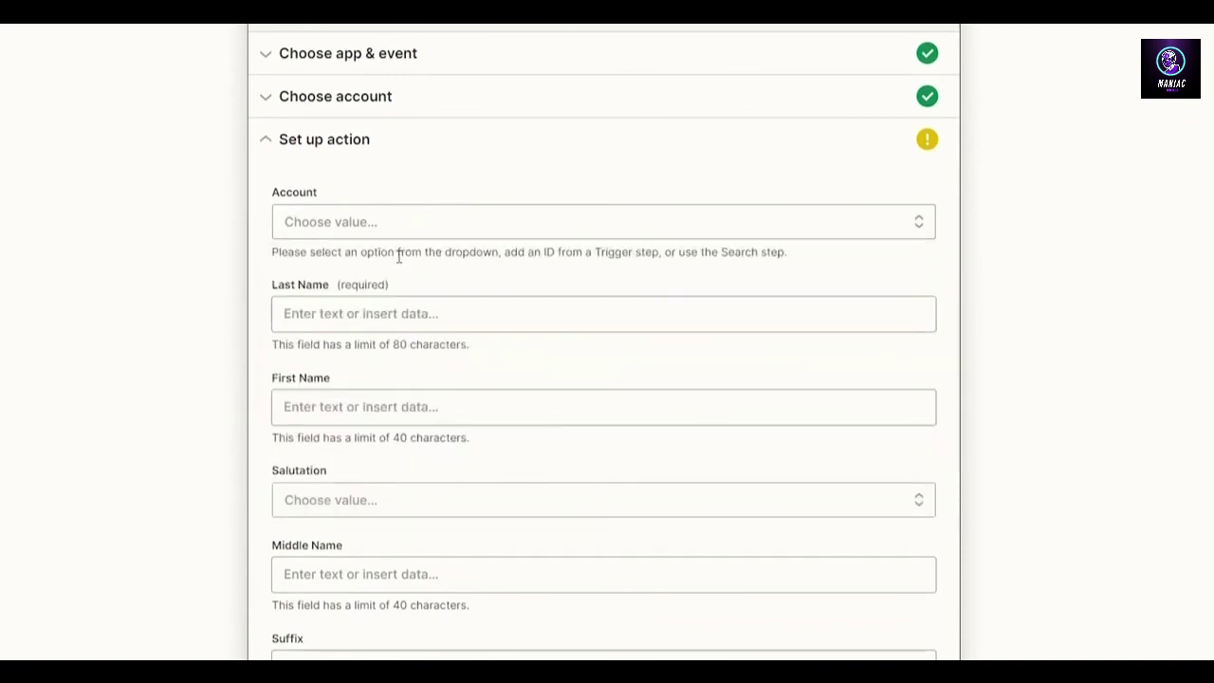
{"action": "scroll", "coordinate": [398, 254], "scroll_direction": "down", "scroll_amount": 1}
{"action": "left_click", "coordinate": [328, 219]}
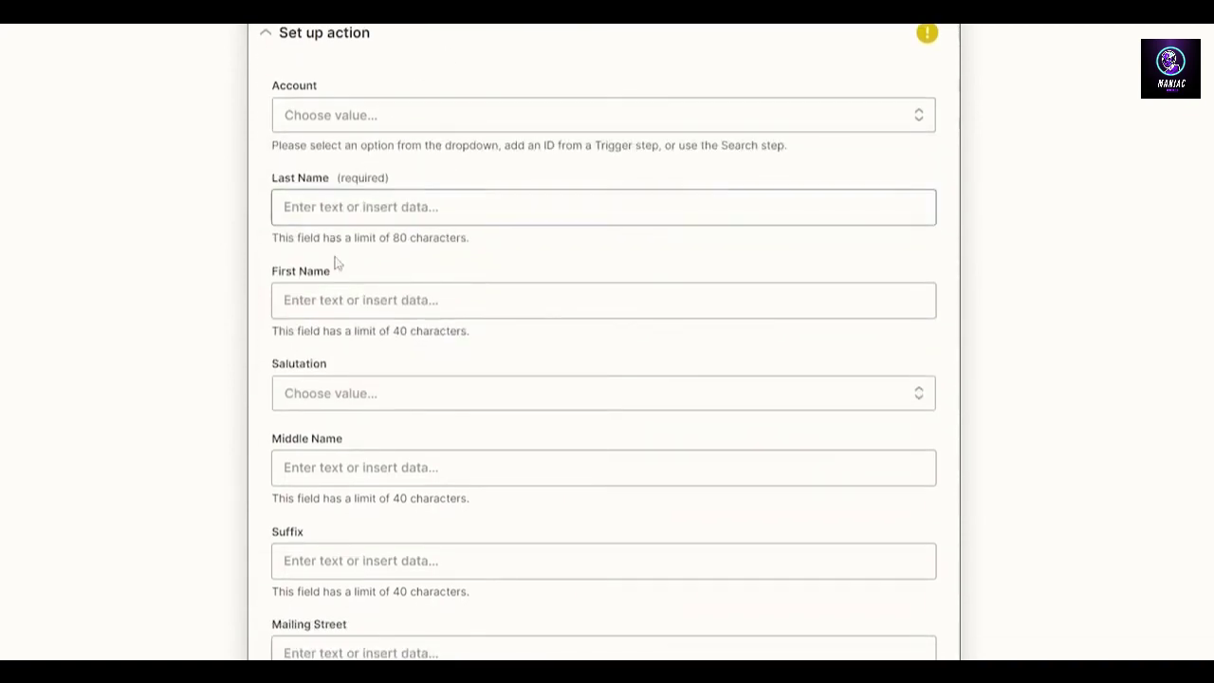
{"action": "scroll", "coordinate": [338, 344], "scroll_direction": "down", "scroll_amount": 1}
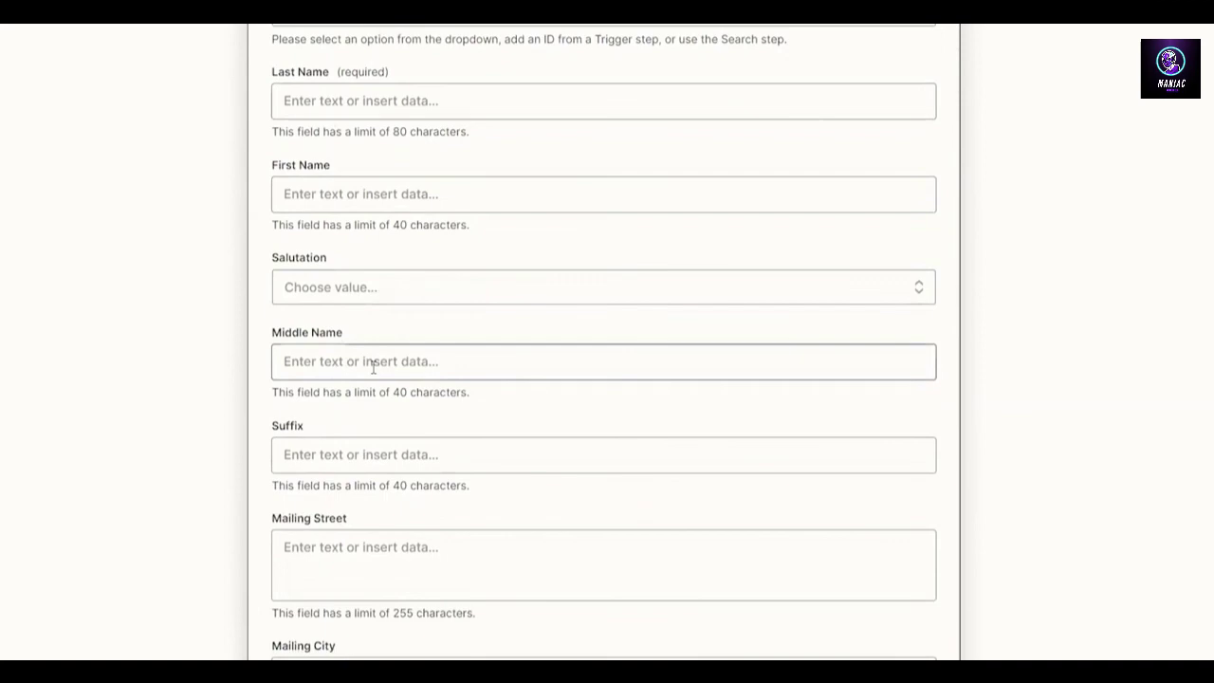
{"action": "scroll", "coordinate": [375, 370], "scroll_direction": "down", "scroll_amount": 10}
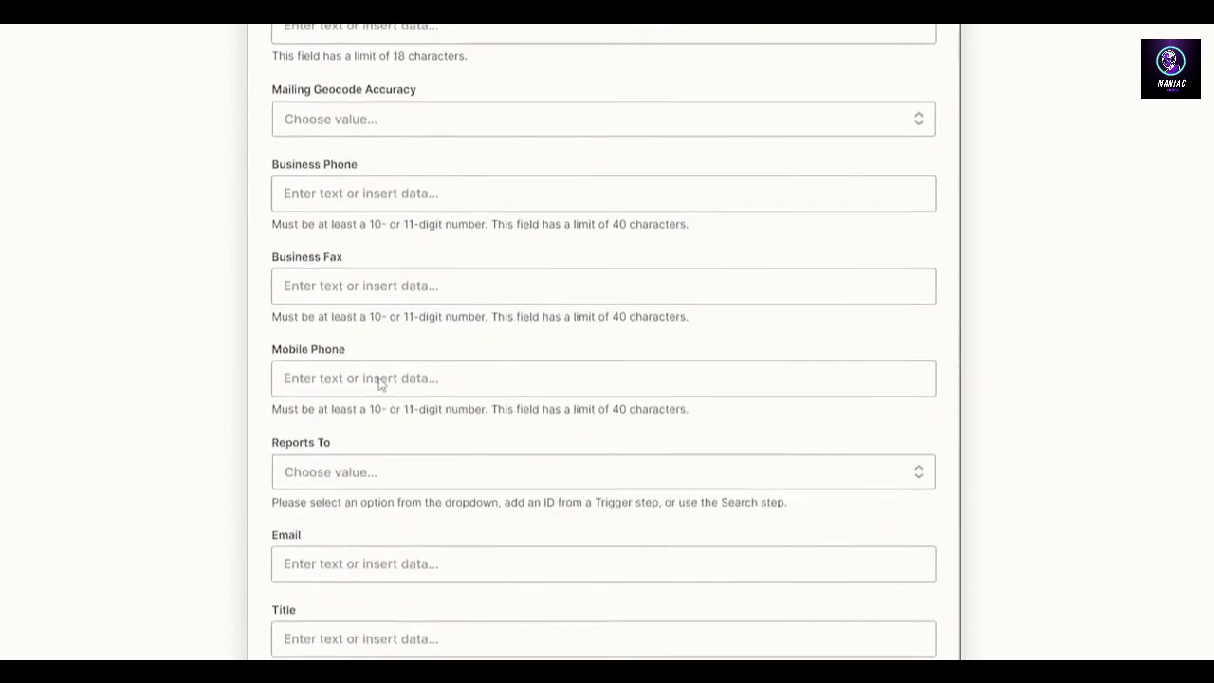
{"action": "scroll", "coordinate": [378, 381], "scroll_direction": "down", "scroll_amount": 5}
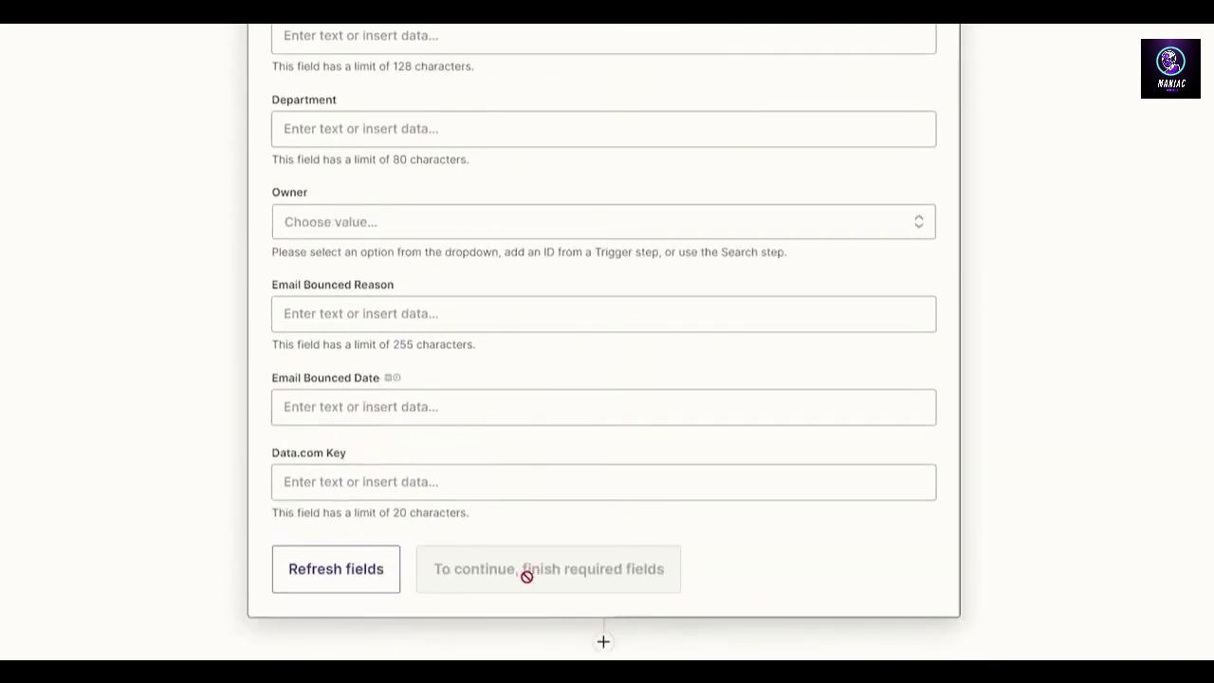
{"action": "scroll", "coordinate": [524, 573], "scroll_direction": "up", "scroll_amount": 20}
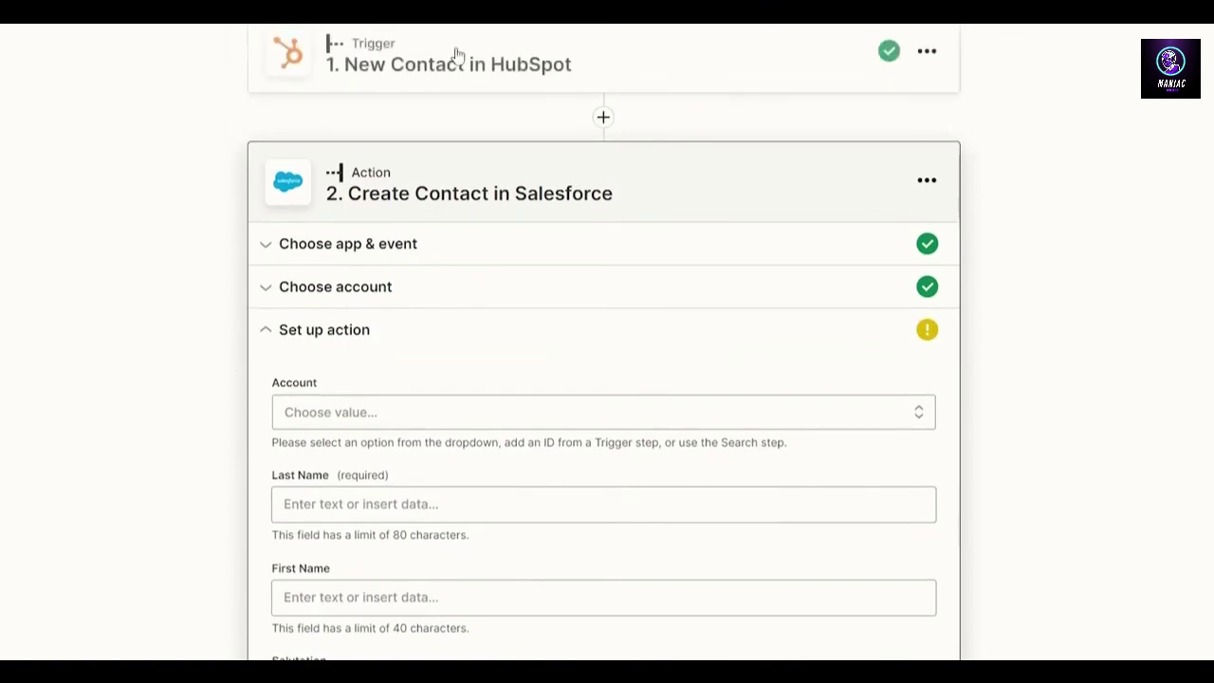